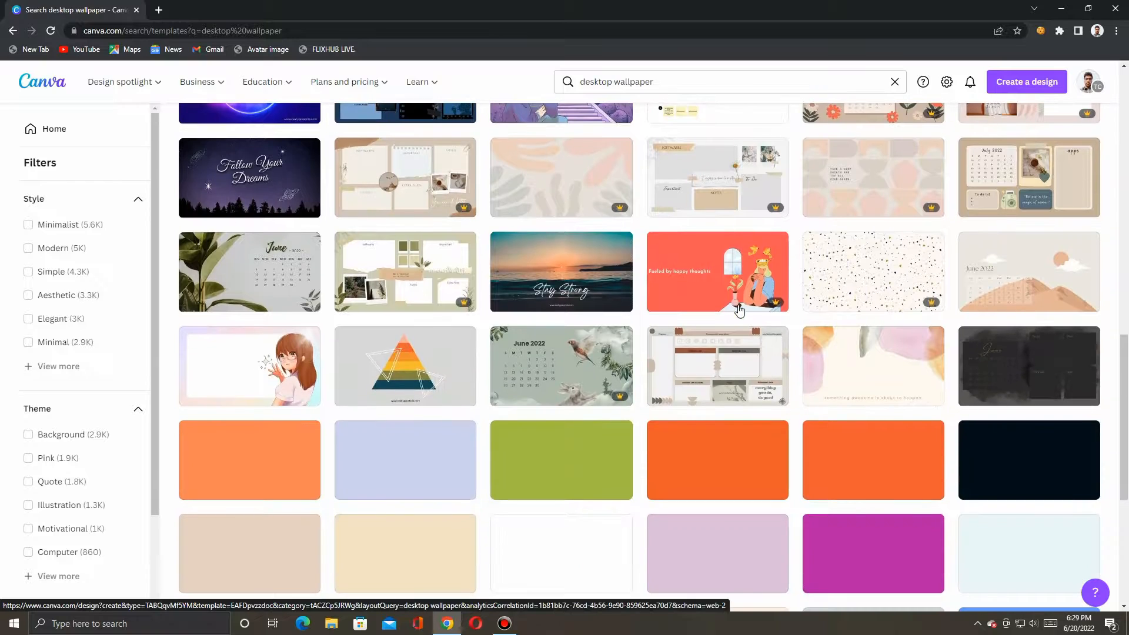
Step: Browse the desktop wallpaper template results for a design to customize
{"action": "scroll", "coordinate": [739, 307], "scroll_direction": "down", "scroll_amount": 1}
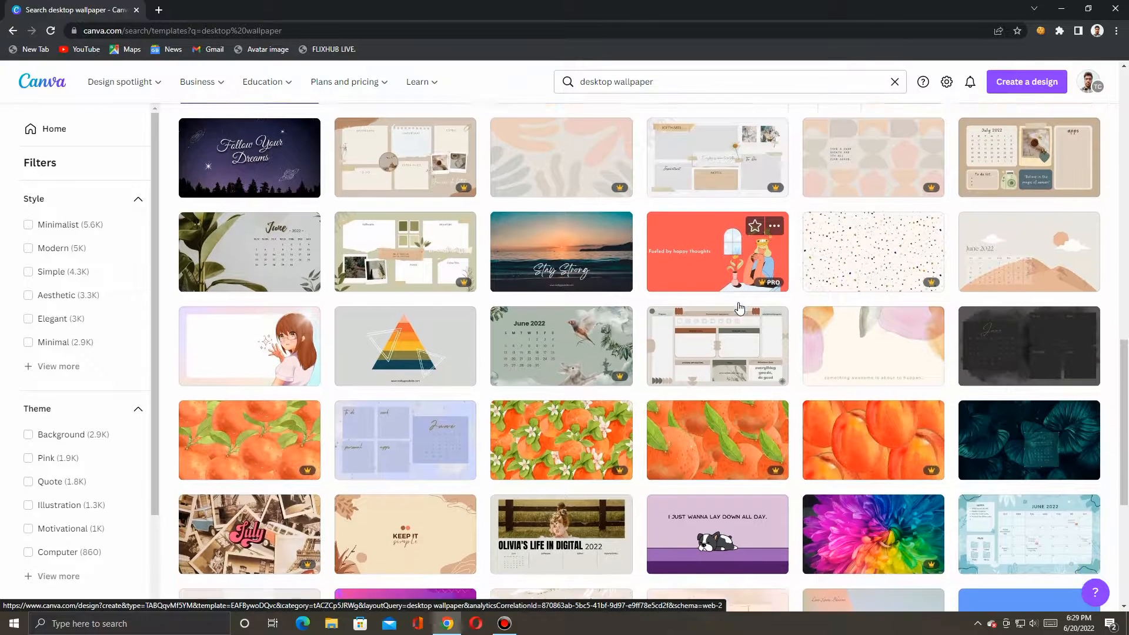
{"action": "scroll", "coordinate": [739, 308], "scroll_direction": "down", "scroll_amount": 1}
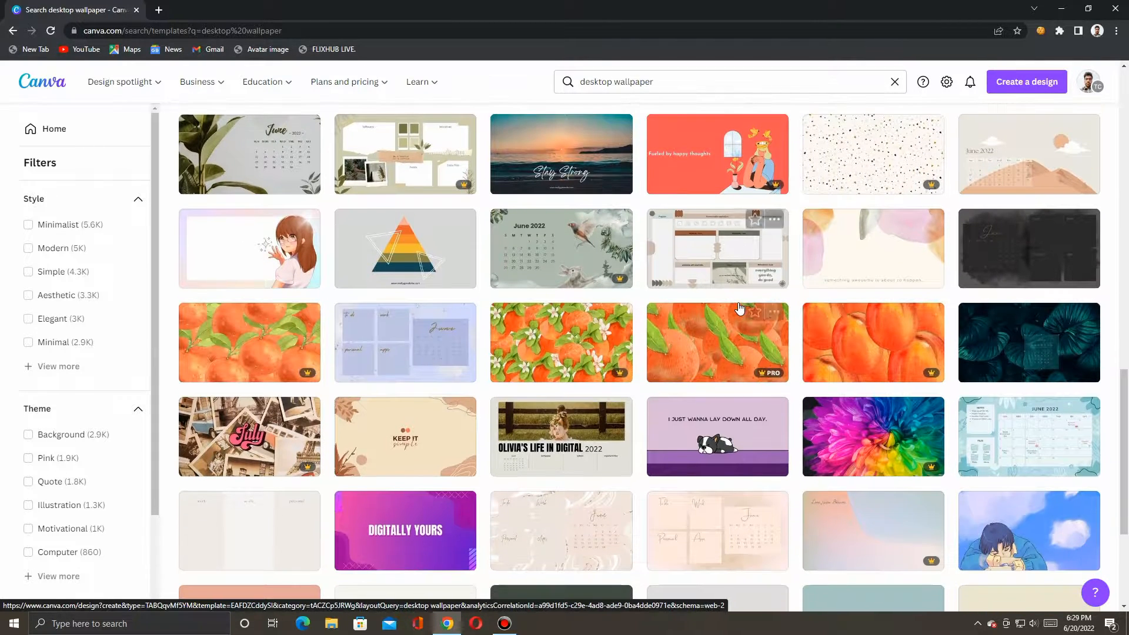
{"action": "scroll", "coordinate": [739, 308], "scroll_direction": "down", "scroll_amount": 3}
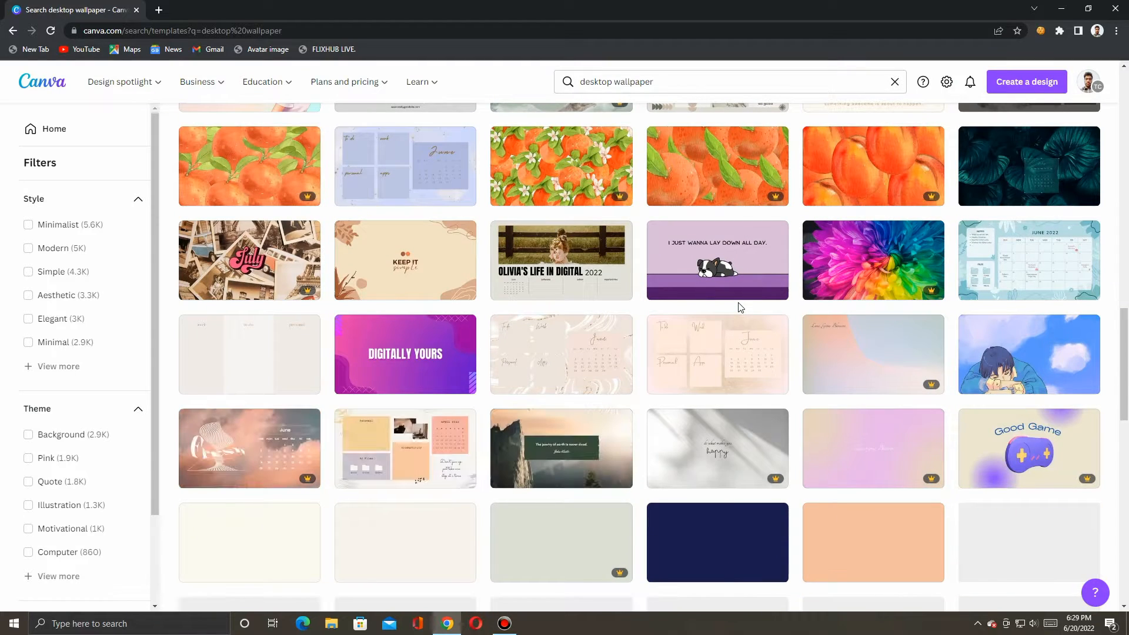
{"action": "scroll", "coordinate": [739, 308], "scroll_direction": "down", "scroll_amount": 2}
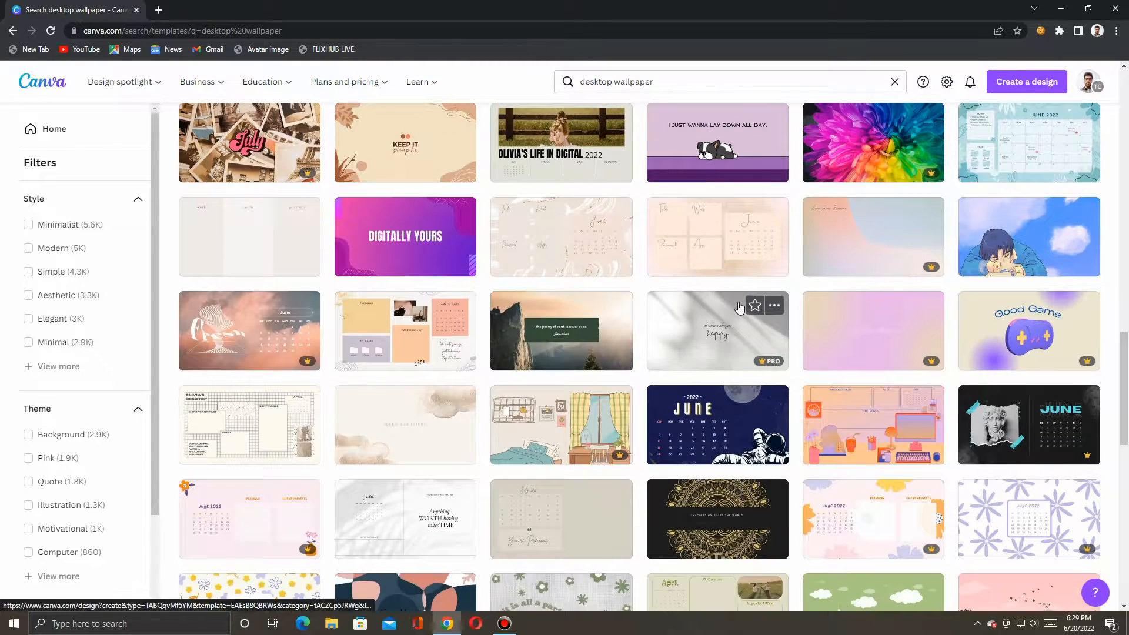
{"action": "scroll", "coordinate": [740, 308], "scroll_direction": "down", "scroll_amount": 2}
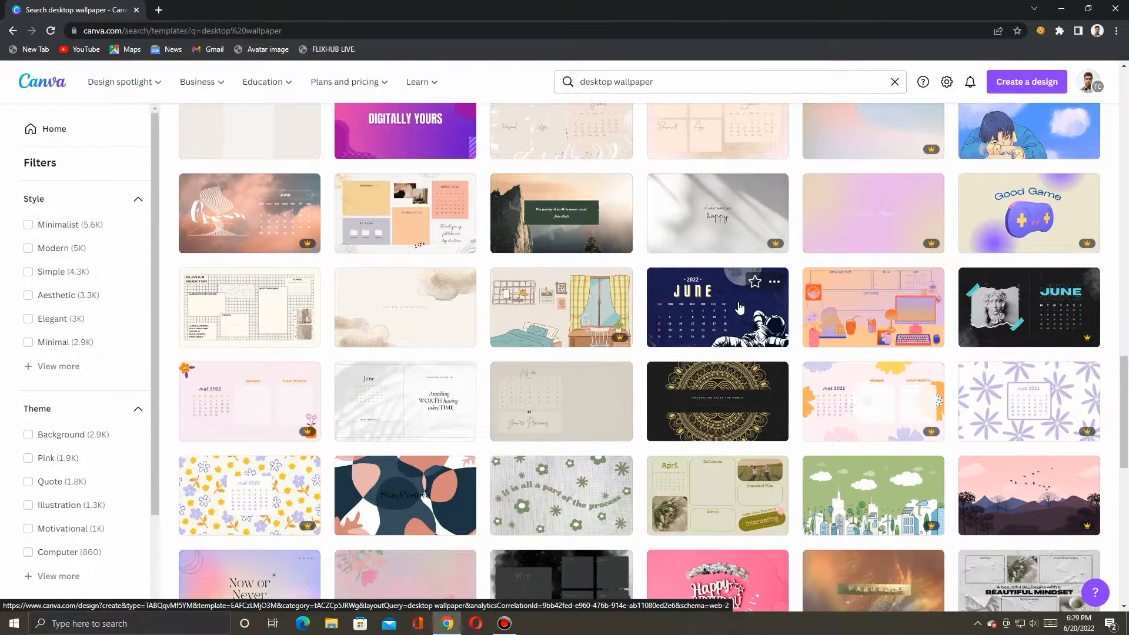
{"action": "scroll", "coordinate": [740, 308], "scroll_direction": "down", "scroll_amount": 2}
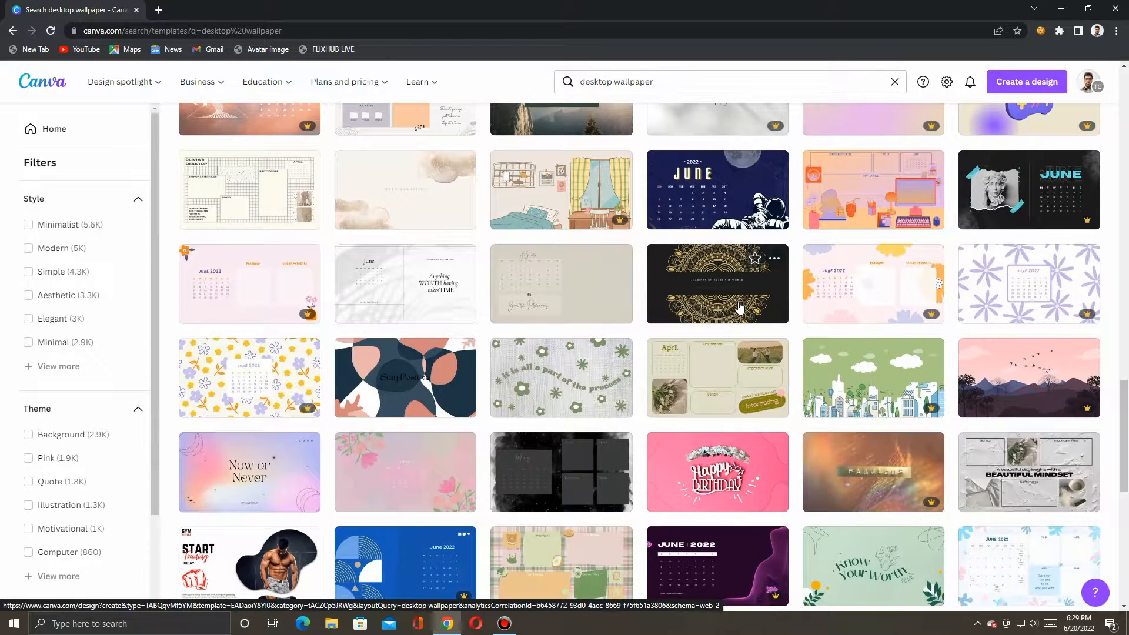
{"action": "scroll", "coordinate": [739, 308], "scroll_direction": "down", "scroll_amount": 3}
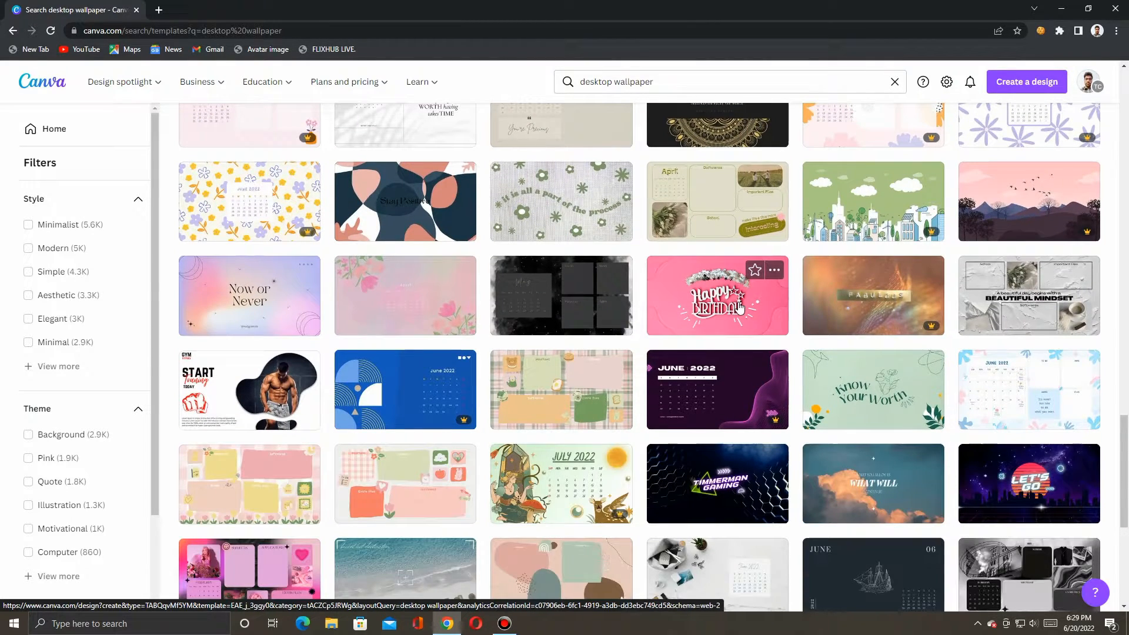
{"action": "scroll", "coordinate": [739, 307], "scroll_direction": "down", "scroll_amount": 2}
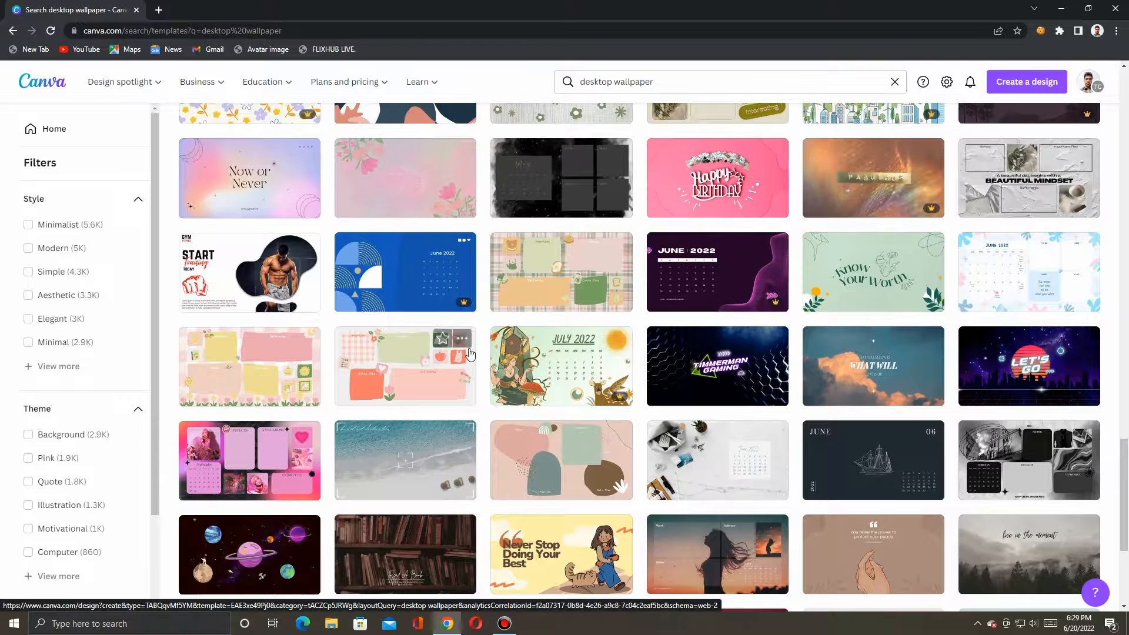
{"action": "scroll", "coordinate": [382, 375], "scroll_direction": "up", "scroll_amount": 2}
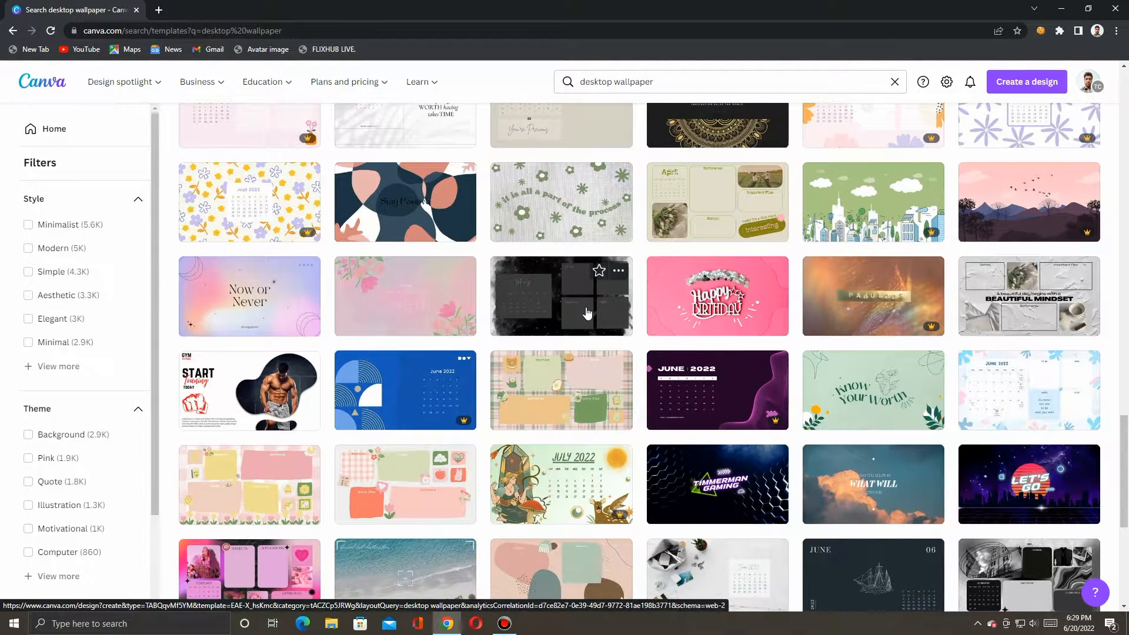
{"action": "scroll", "coordinate": [588, 314], "scroll_direction": "up", "scroll_amount": 1}
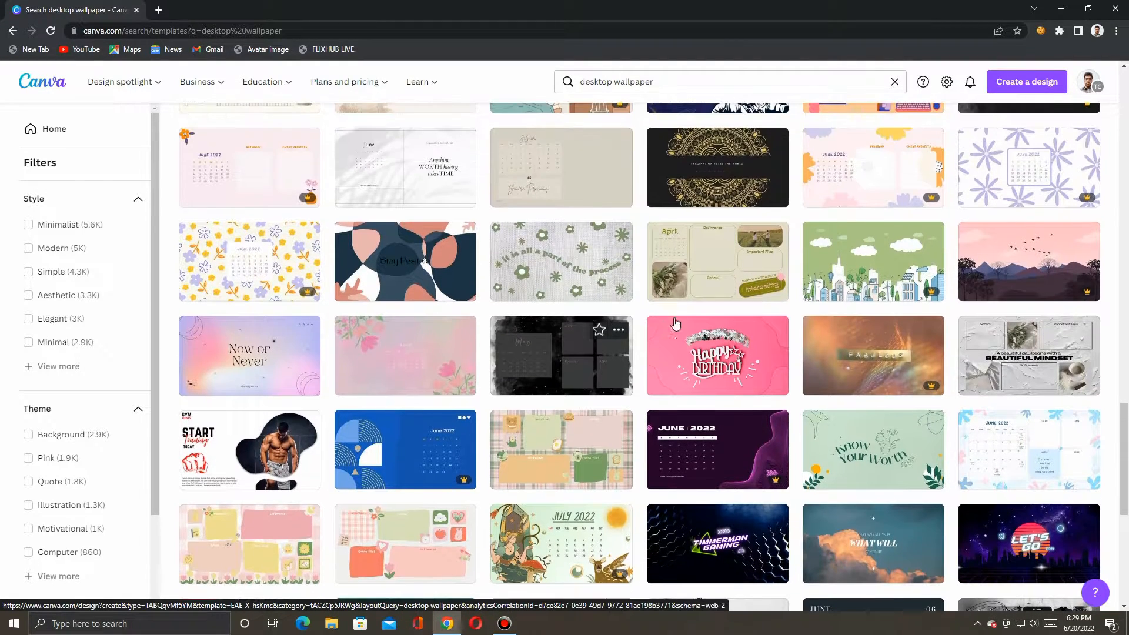
Step: Open the pink Happy Birthday desktop wallpaper template for editing, browsing the other templates while it loads
{"action": "left_click", "coordinate": [723, 357]}
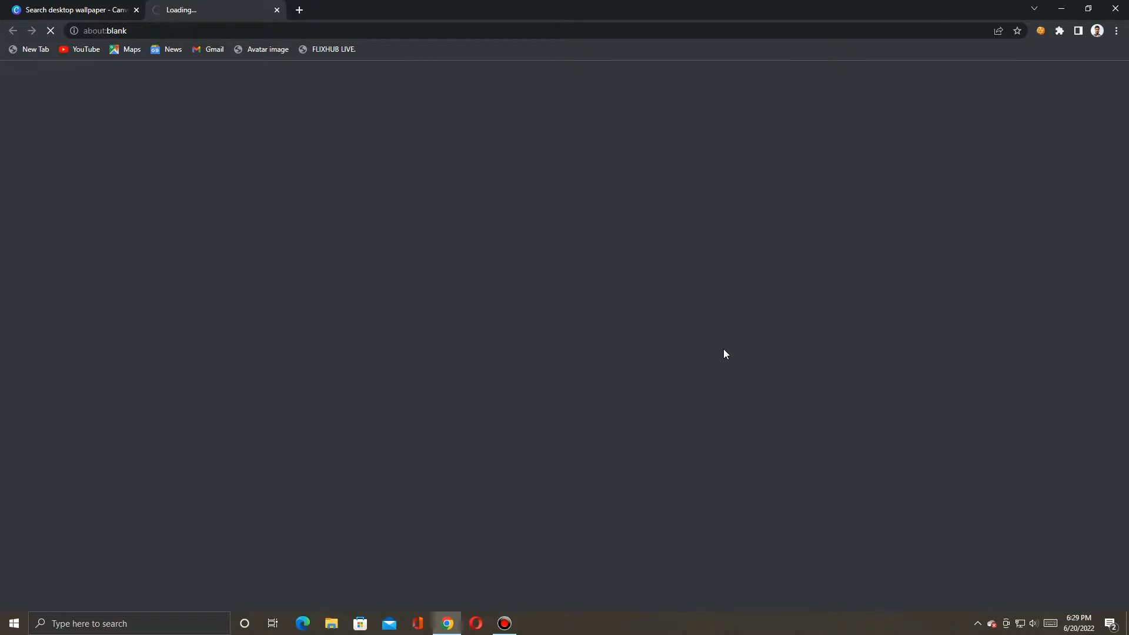
{"action": "left_click", "coordinate": [62, 17]}
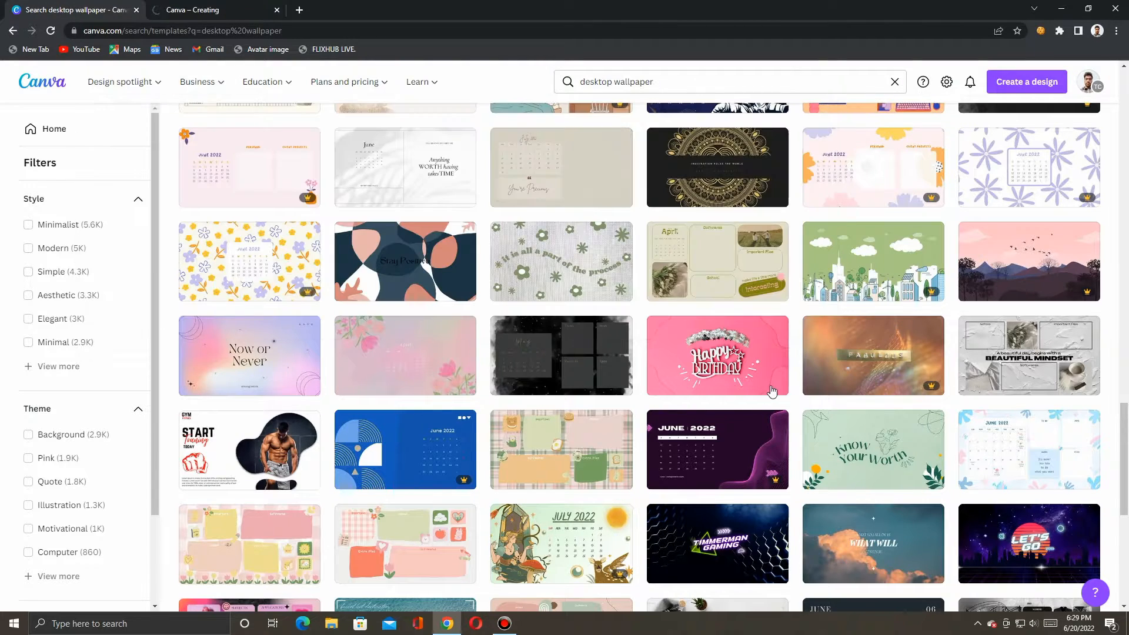
{"action": "scroll", "coordinate": [729, 367], "scroll_direction": "up", "scroll_amount": 5}
{"action": "scroll", "coordinate": [474, 298], "scroll_direction": "up", "scroll_amount": 3}
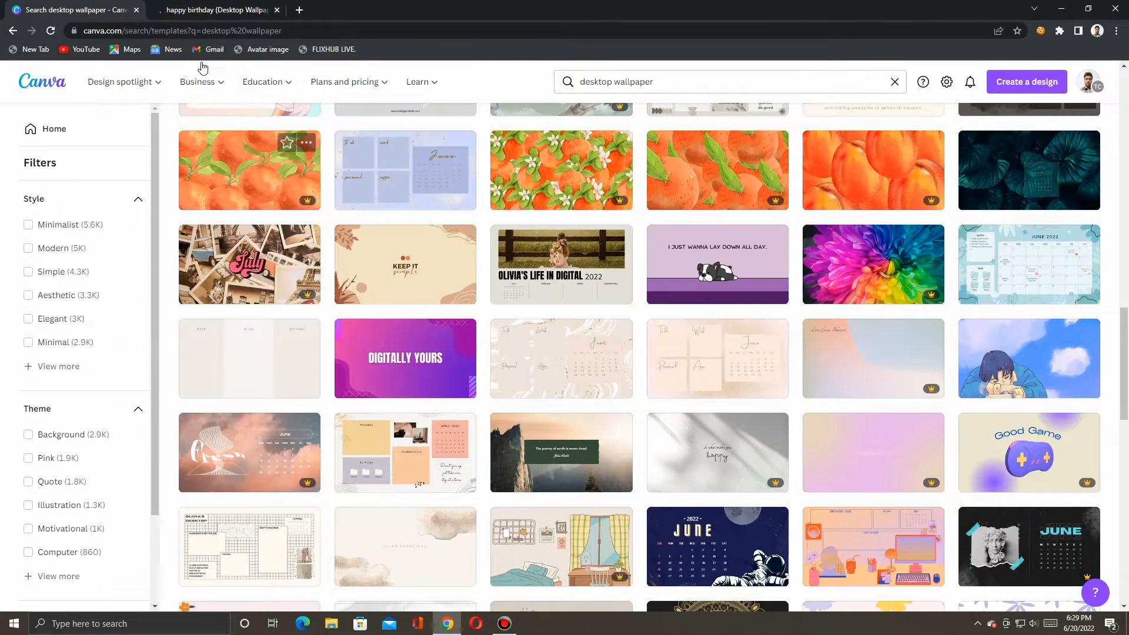
{"action": "left_click", "coordinate": [211, 10]}
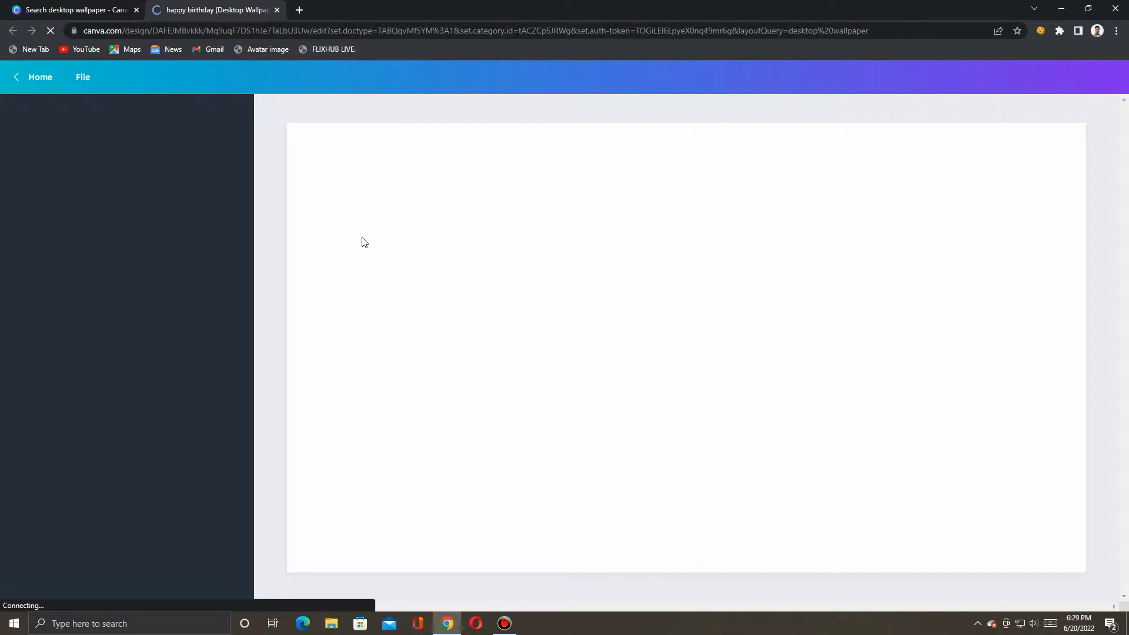
{"action": "left_click", "coordinate": [82, 9]}
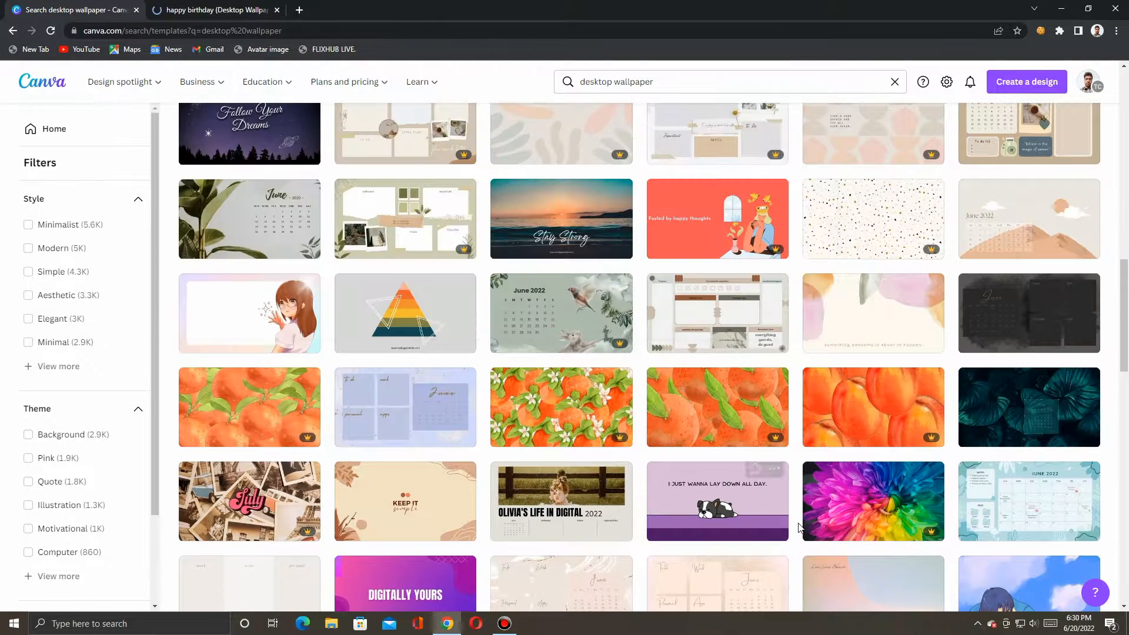
{"action": "scroll", "coordinate": [869, 451], "scroll_direction": "up", "scroll_amount": 4}
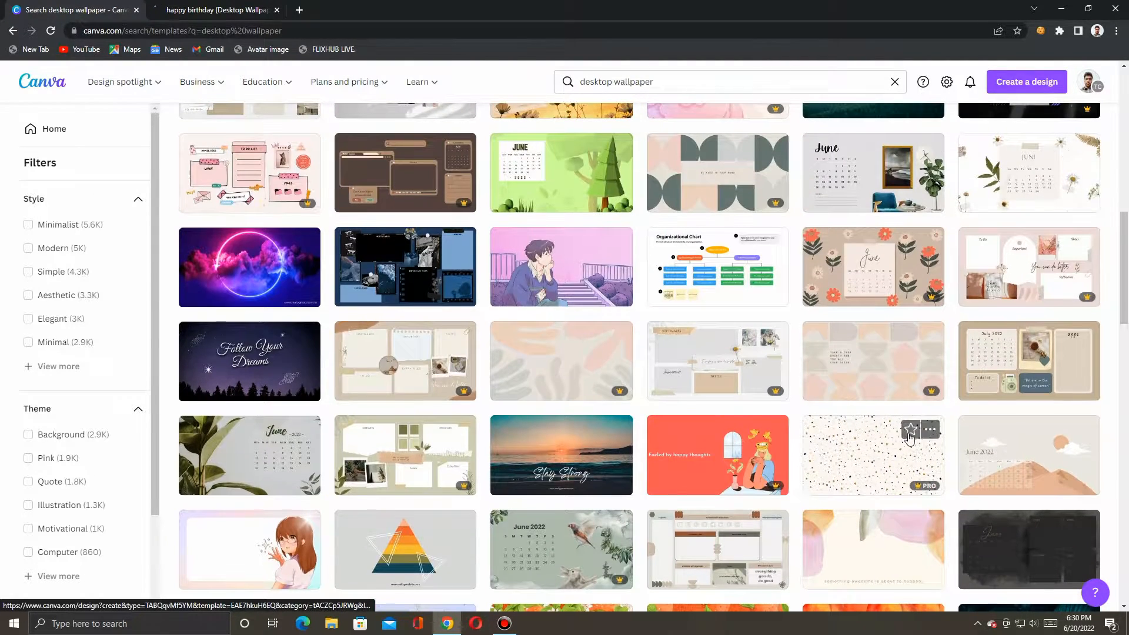
{"action": "scroll", "coordinate": [1036, 435], "scroll_direction": "up", "scroll_amount": 10}
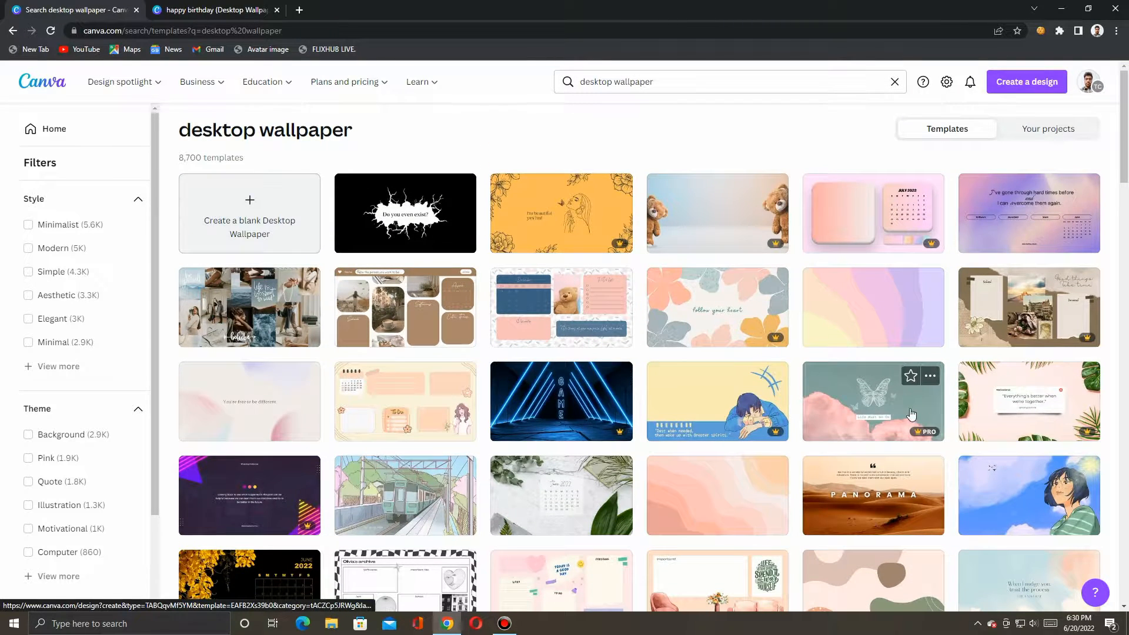
{"action": "left_click", "coordinate": [213, 10]}
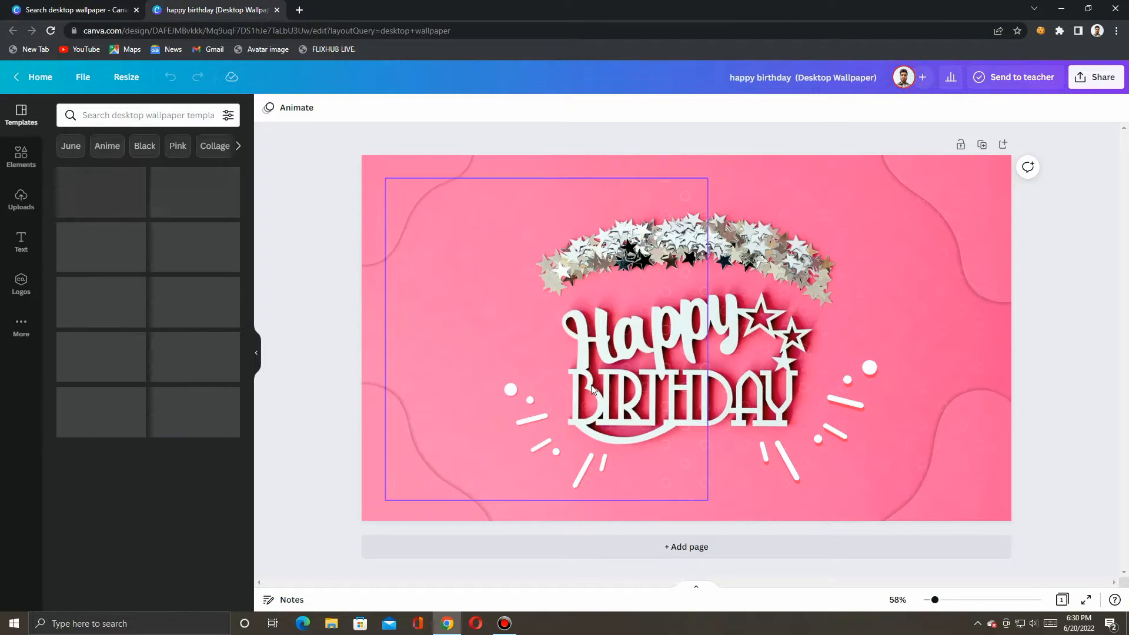
Step: Delete the pink Happy Birthday background picture from the design and close that design
{"action": "left_click", "coordinate": [699, 368]}
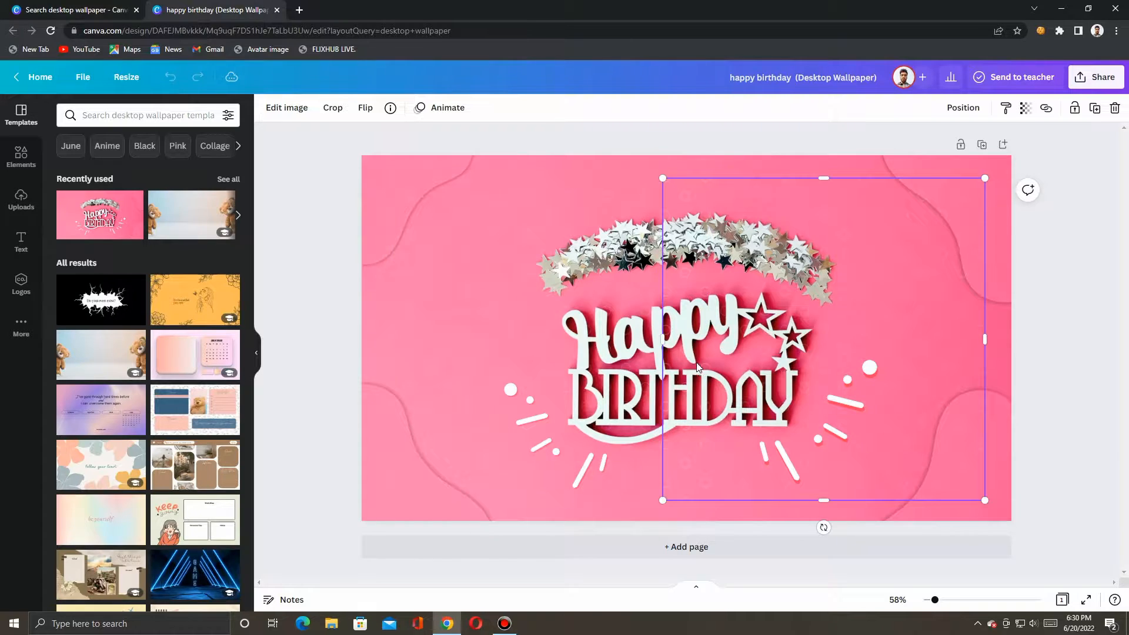
{"action": "left_click", "coordinate": [623, 381]}
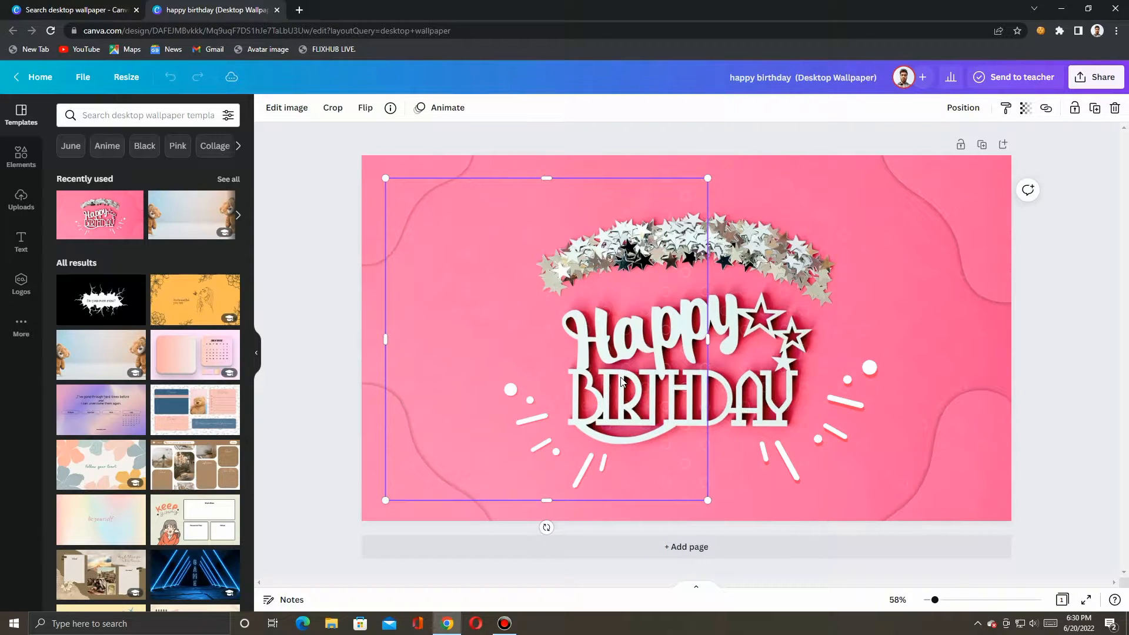
{"action": "left_click", "coordinate": [735, 366]}
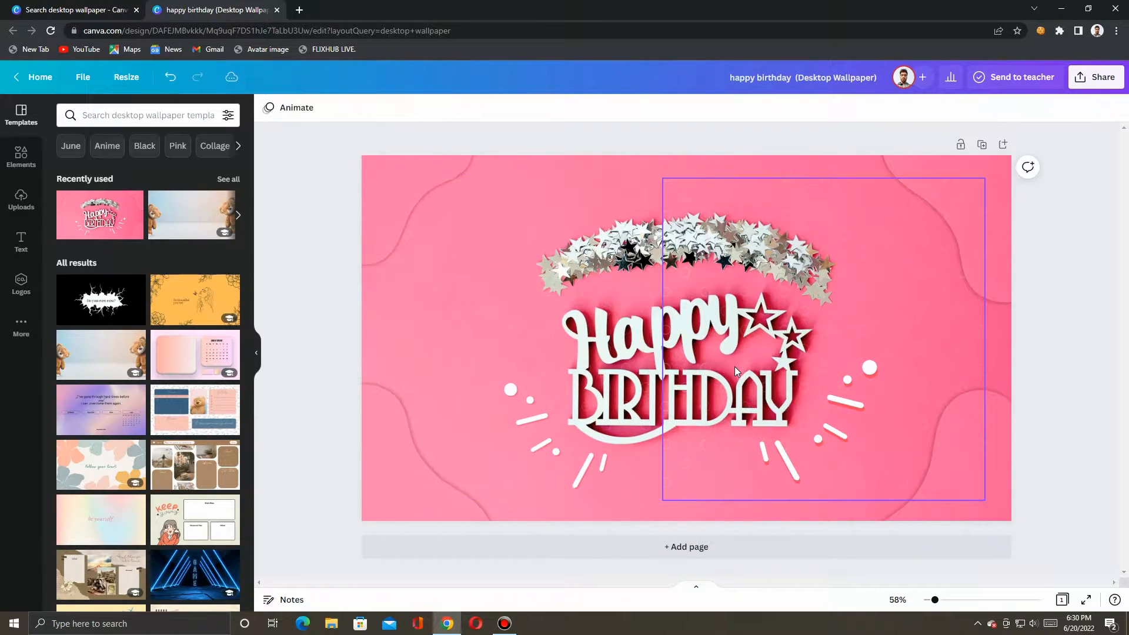
{"action": "left_click", "coordinate": [724, 368]}
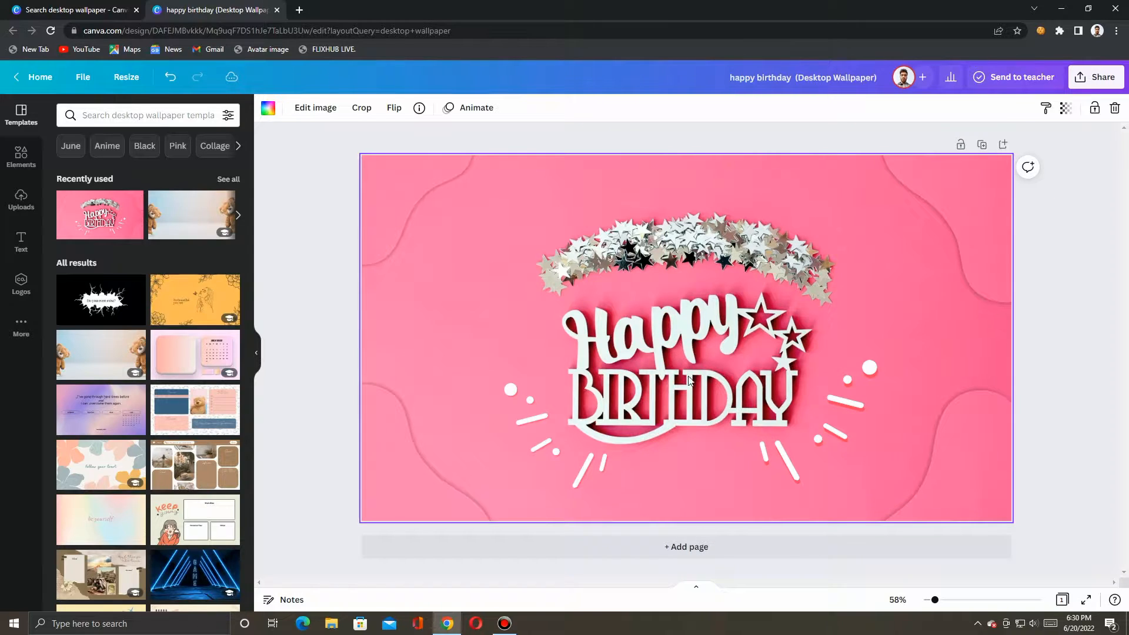
{"action": "left_click_drag", "start_coordinate": [686, 382], "coordinate": [546, 434]}
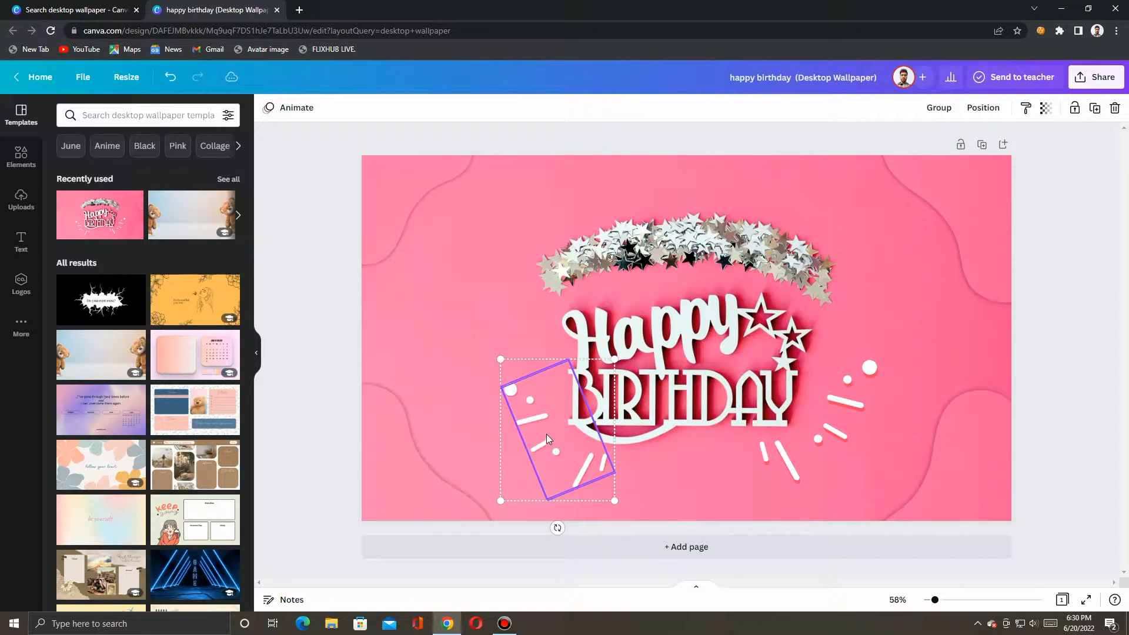
{"action": "left_click", "coordinate": [632, 268]}
{"action": "key", "text": "Delete"}
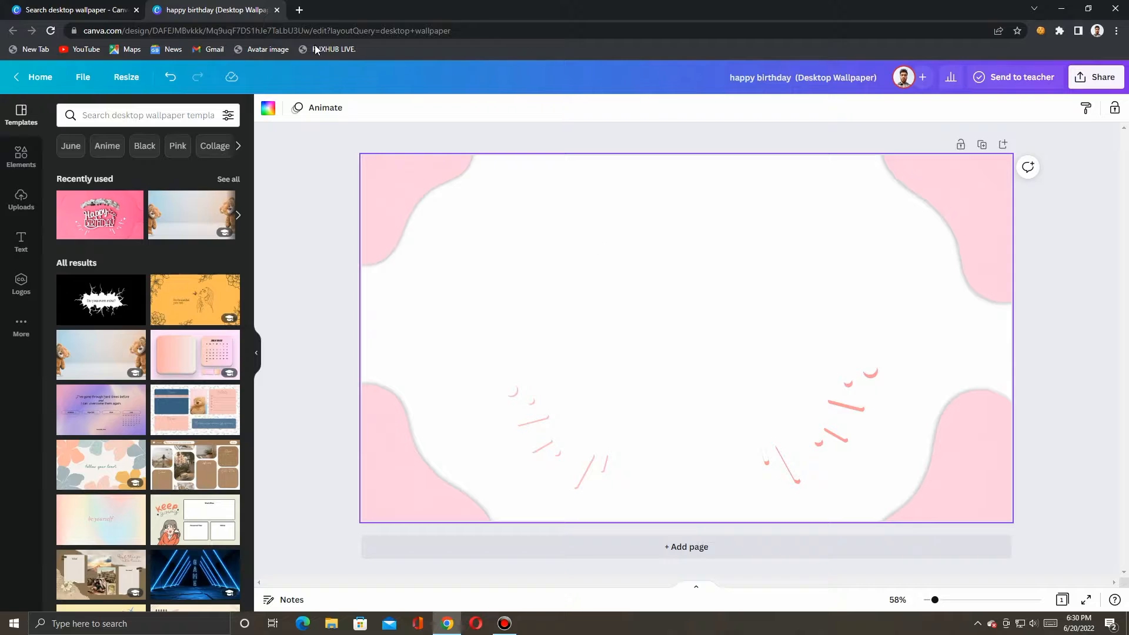
{"action": "left_click", "coordinate": [276, 10]}
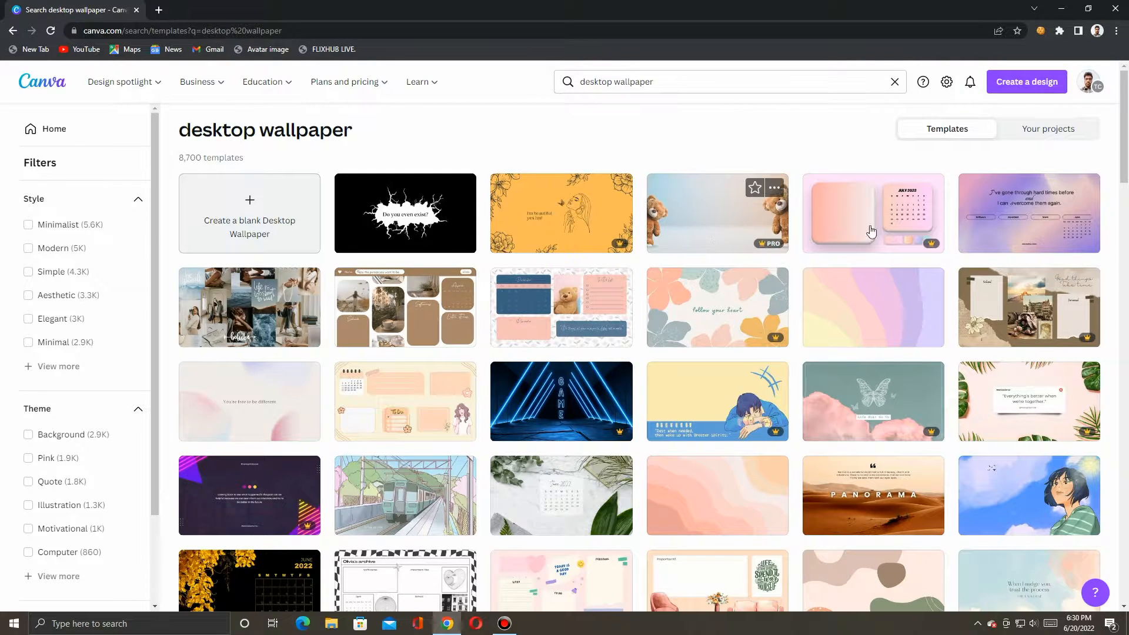
Step: Open the Cute Bears Sneaking wallpaper template and shrink the right bear to about half size near the page's right edge
{"action": "left_click", "coordinate": [728, 220]}
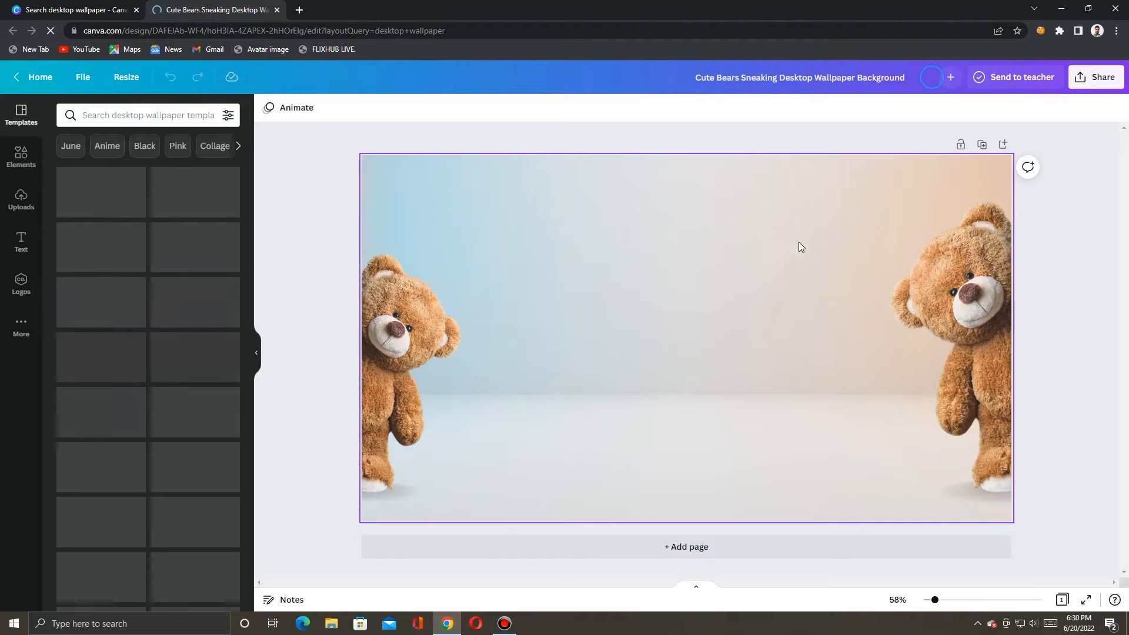
{"action": "left_click_drag", "start_coordinate": [971, 308], "coordinate": [883, 309]}
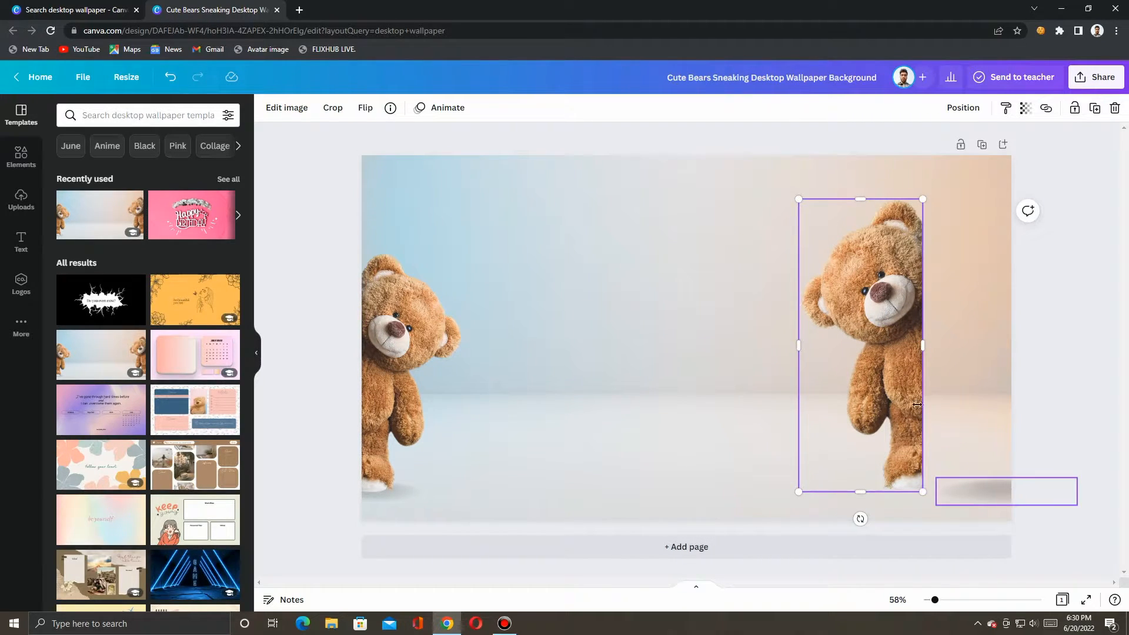
{"action": "left_click_drag", "start_coordinate": [871, 357], "coordinate": [951, 351]}
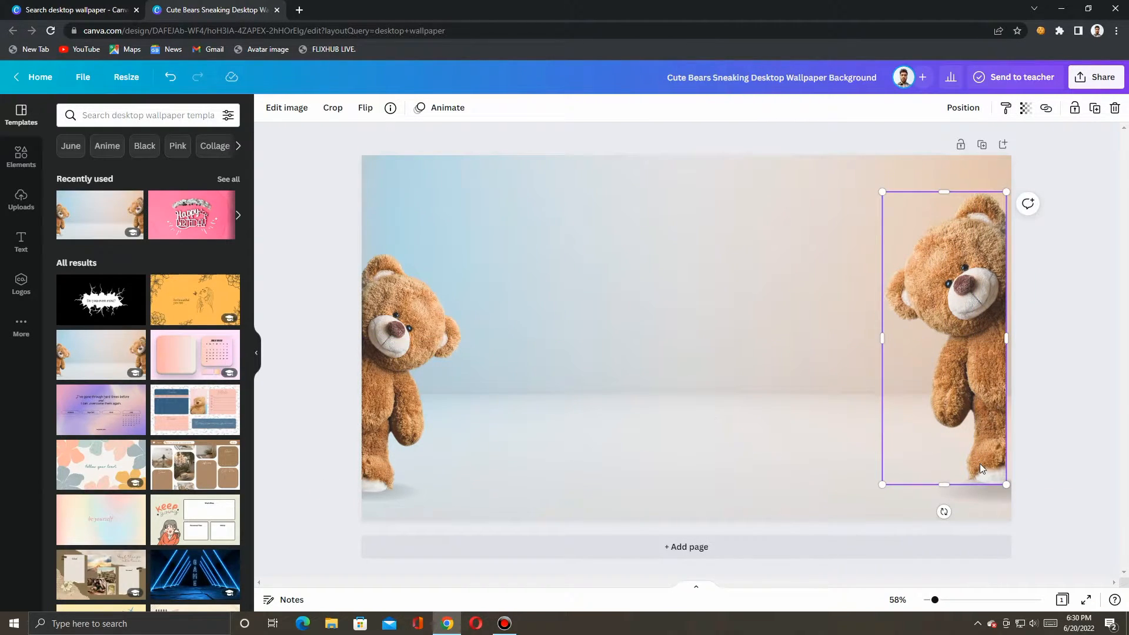
{"action": "left_click_drag", "start_coordinate": [878, 192], "coordinate": [947, 348]}
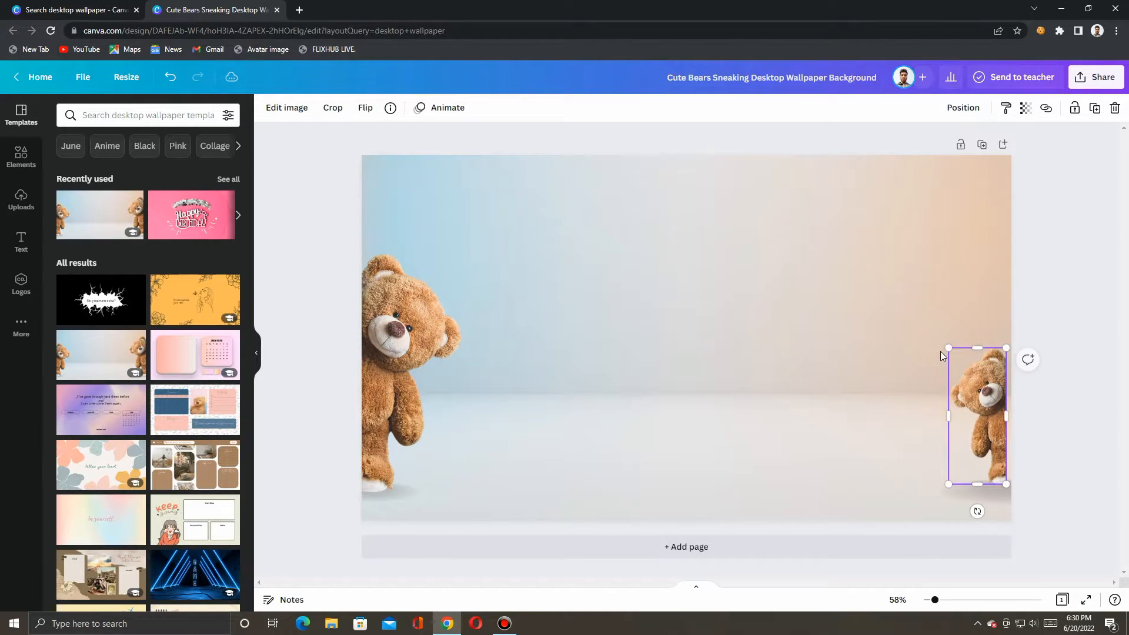
Step: Delete the right bear's floor shadow and move the bear slightly down, flush with the page's right edge
{"action": "left_click", "coordinate": [976, 499]}
{"action": "key", "text": "Delete"}
{"action": "left_click_drag", "start_coordinate": [995, 409], "coordinate": [997, 423]}
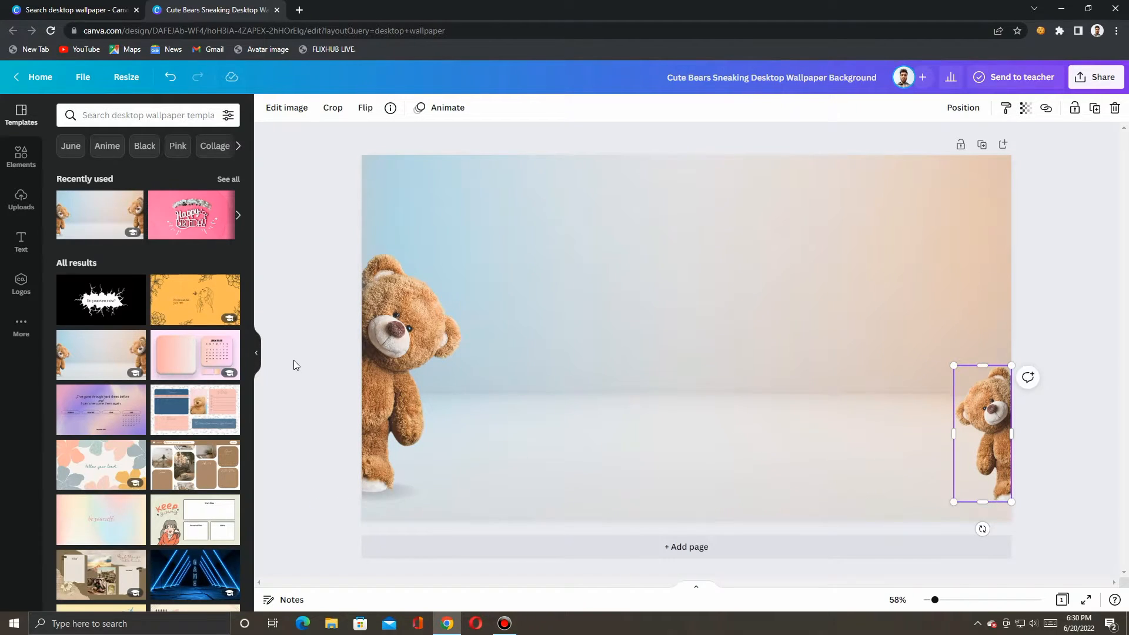
Step: Shrink the left bear to about the size of the right one and delete its floor shadow
{"action": "left_click", "coordinate": [400, 361]}
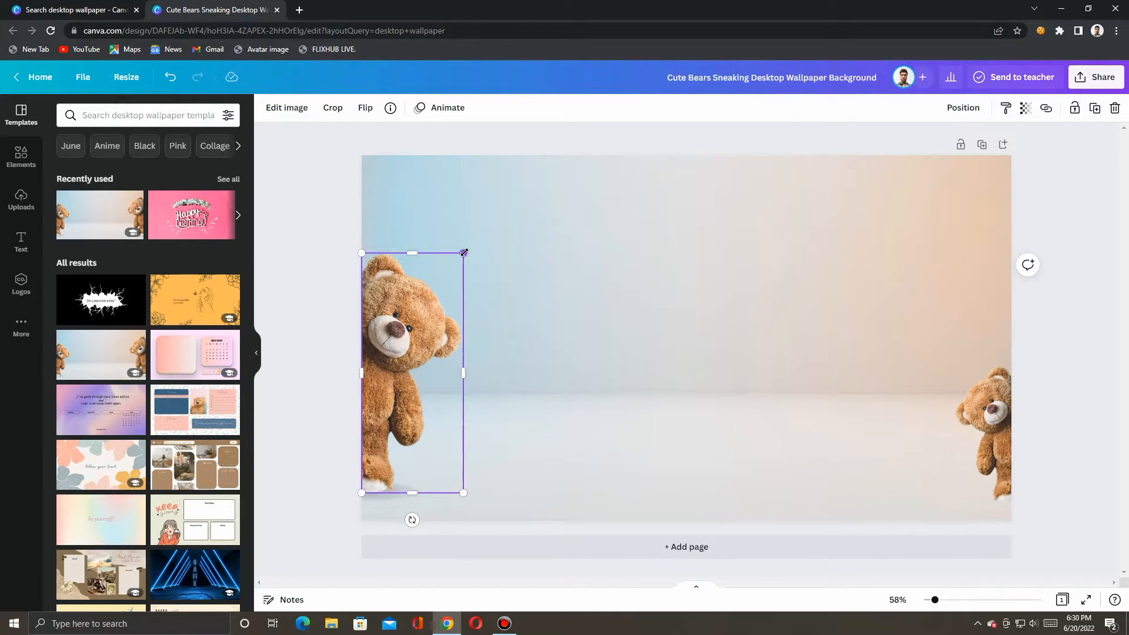
{"action": "left_click_drag", "start_coordinate": [463, 253], "coordinate": [416, 365]}
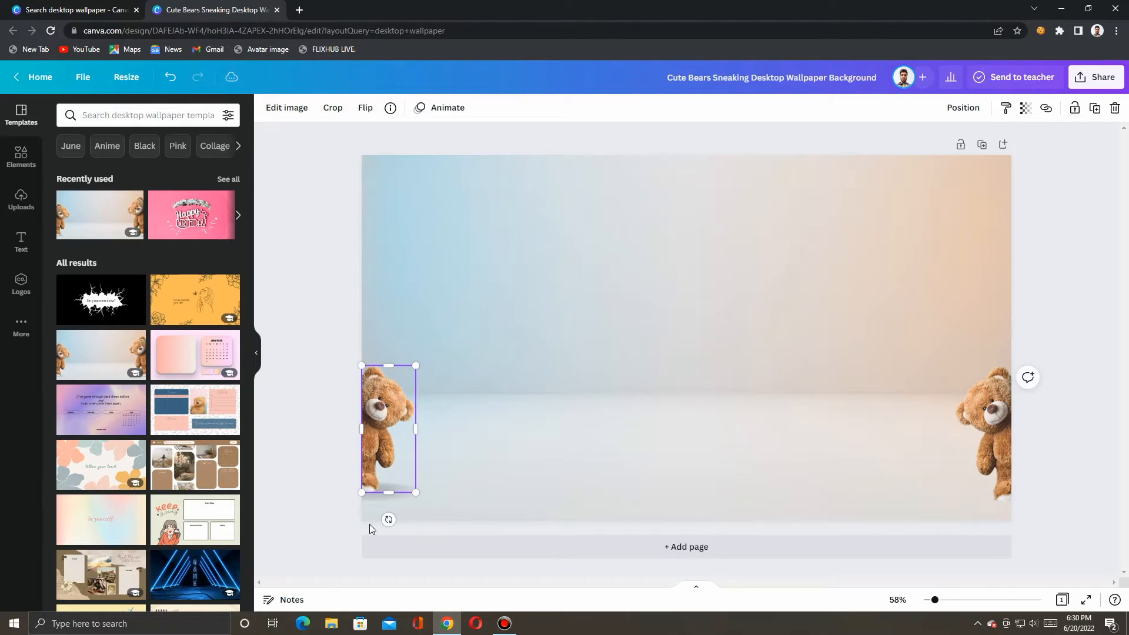
{"action": "left_click", "coordinate": [444, 459]}
{"action": "left_click", "coordinate": [398, 494]}
{"action": "key", "text": "Delete"}
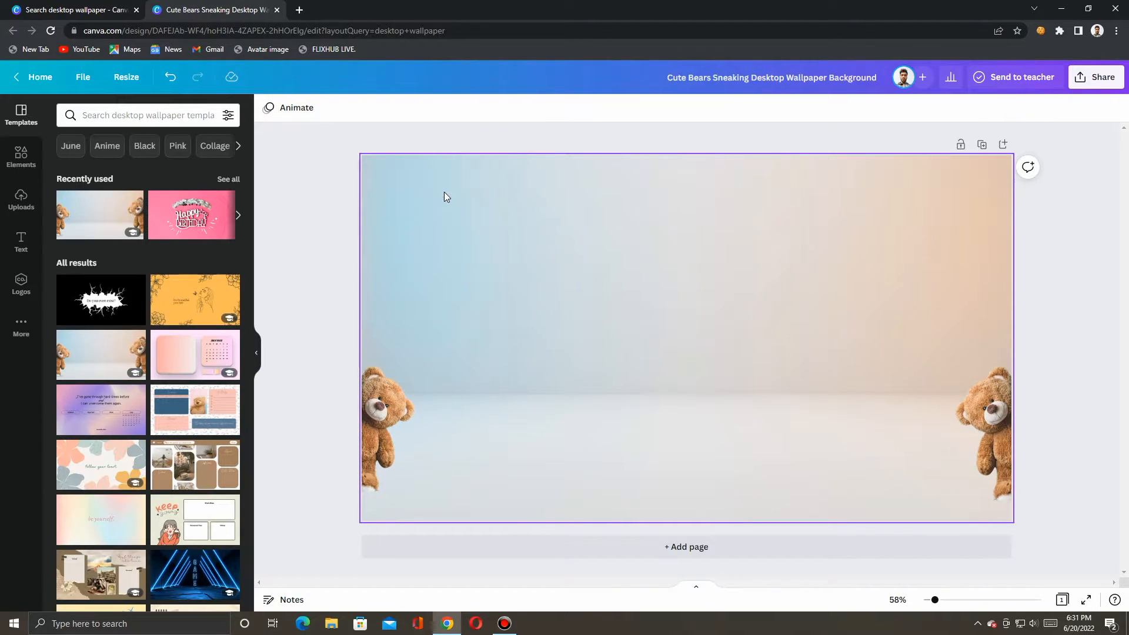
Step: Delete both teddy bears from the wallpaper, keeping the blue and peach background
{"action": "left_click", "coordinate": [388, 404]}
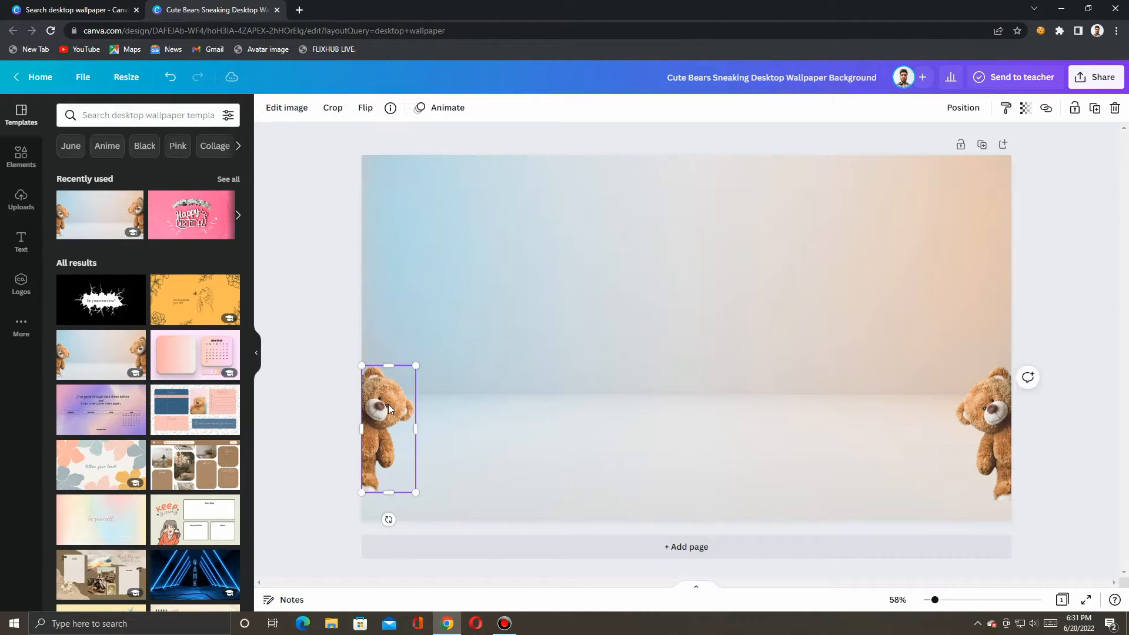
{"action": "key", "text": "Delete"}
{"action": "left_click", "coordinate": [994, 425]}
{"action": "key", "text": "Delete"}
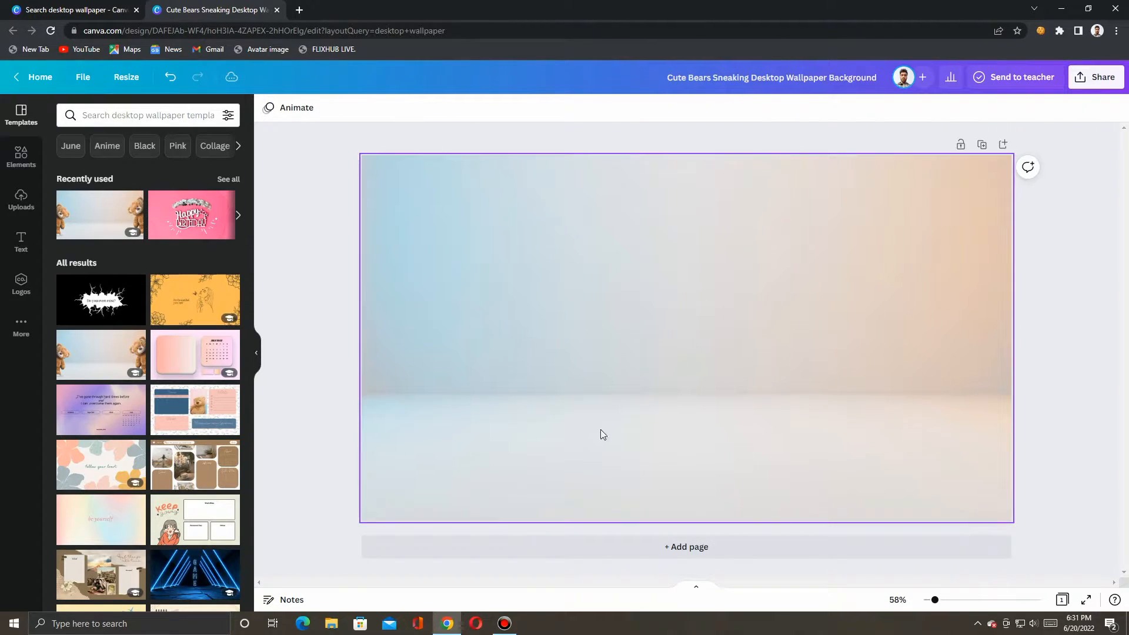
Step: Add the two uploaded cat photos to the wallpaper, placing the grey-and-white cat on the left side and the black-and-white cat on the right
{"action": "left_click", "coordinate": [20, 194]}
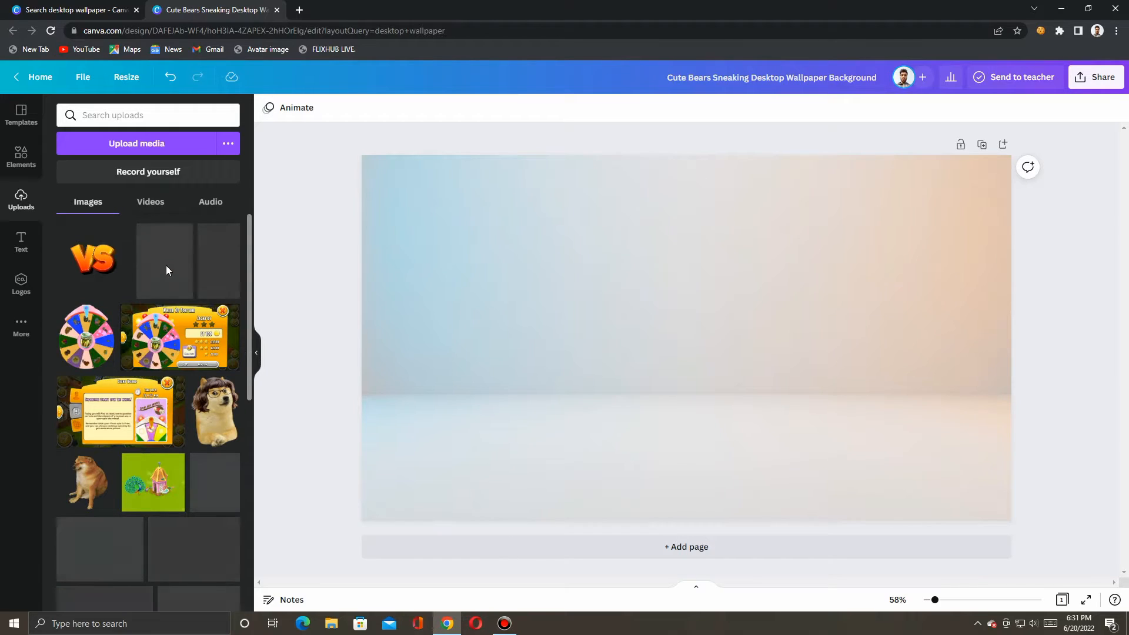
{"action": "left_click", "coordinate": [91, 259]}
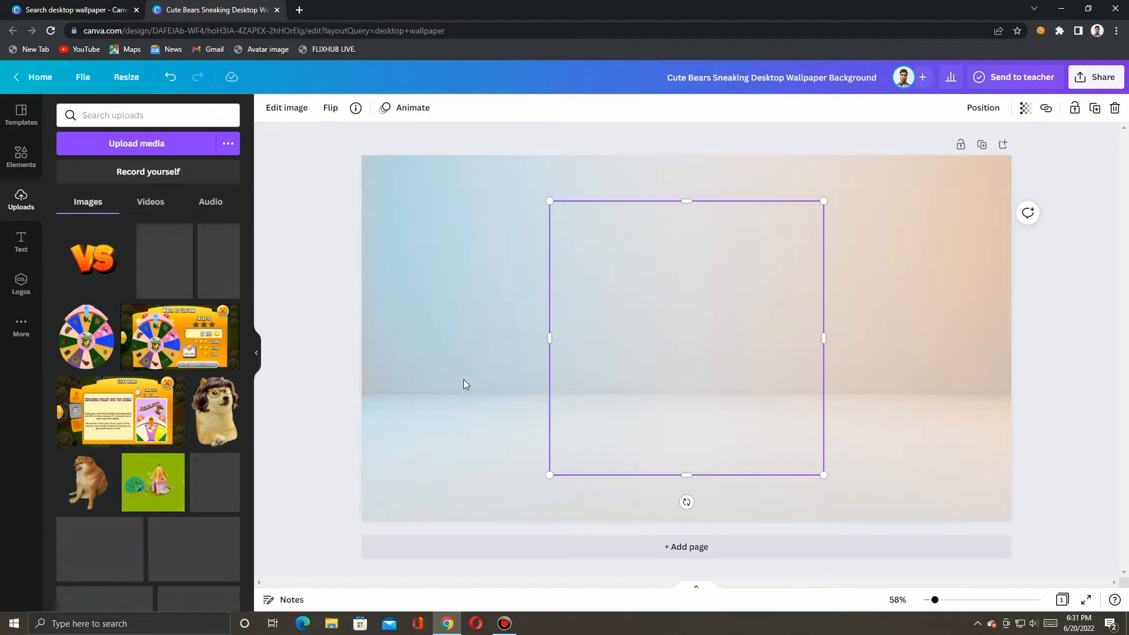
{"action": "mouse_move", "coordinate": [705, 365]}
{"action": "left_mouse_down"}
{"action": "mouse_move", "coordinate": [539, 355]}
{"action": "mouse_move", "coordinate": [698, 365]}
{"action": "left_mouse_up"}
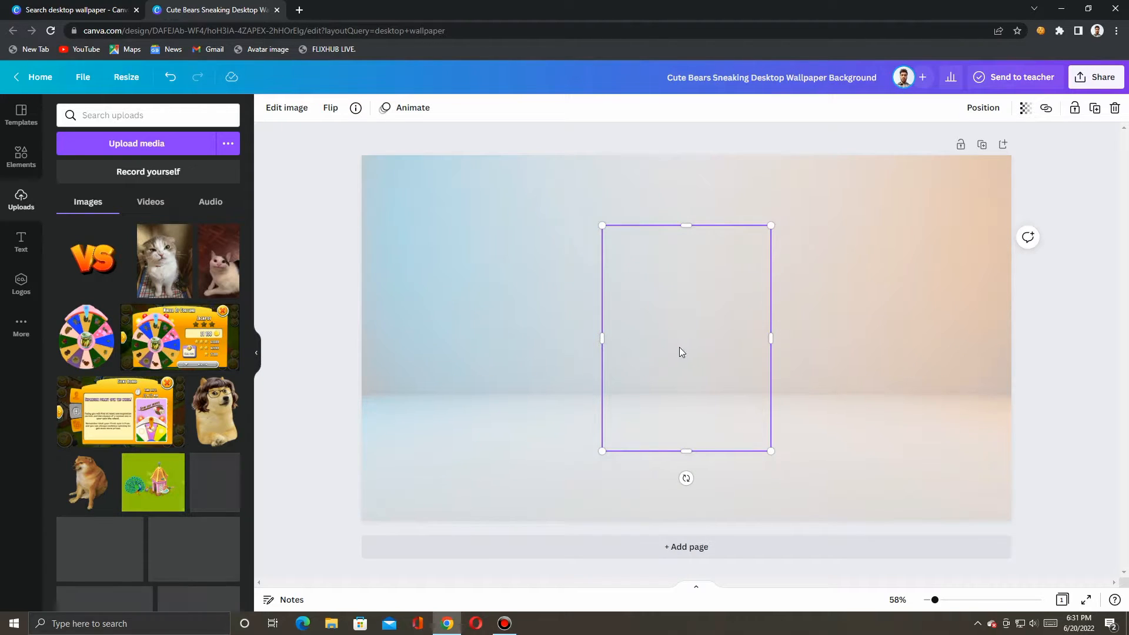
{"action": "left_click_drag", "start_coordinate": [701, 369], "coordinate": [548, 372]}
{"action": "left_click", "coordinate": [220, 287]}
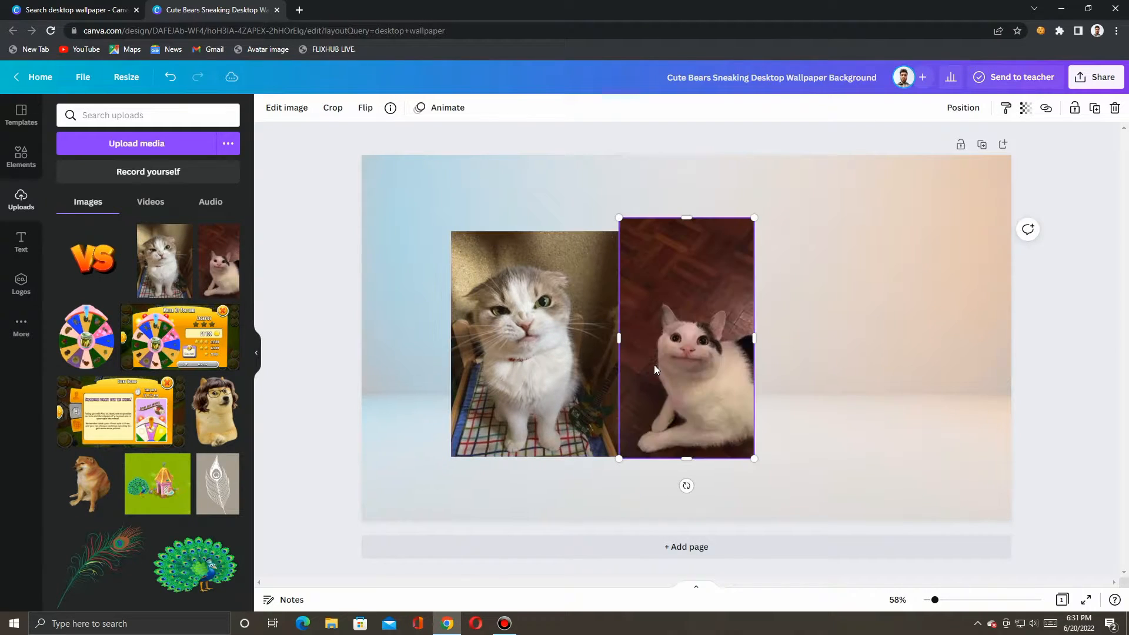
{"action": "left_click_drag", "start_coordinate": [676, 361], "coordinate": [847, 362]}
{"action": "left_click_drag", "start_coordinate": [567, 371], "coordinate": [534, 361]}
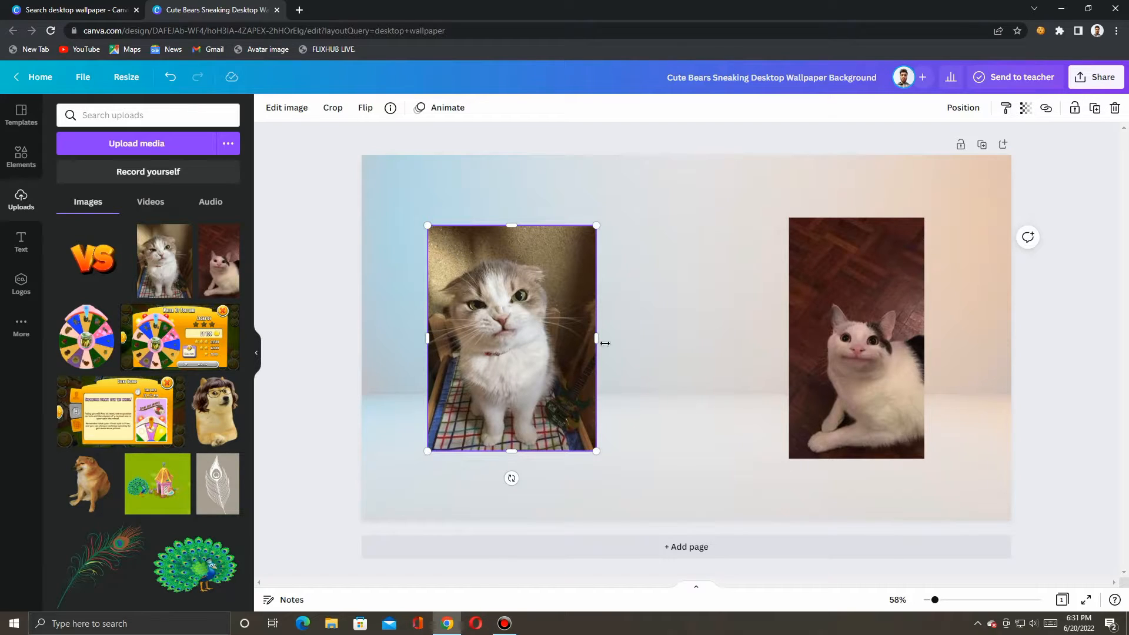
Step: Crop the black-and-white cat photo to the height of the grey-and-white one beside it, and return it to the wallpaper's right side
{"action": "left_click_drag", "start_coordinate": [846, 320], "coordinate": [643, 305]}
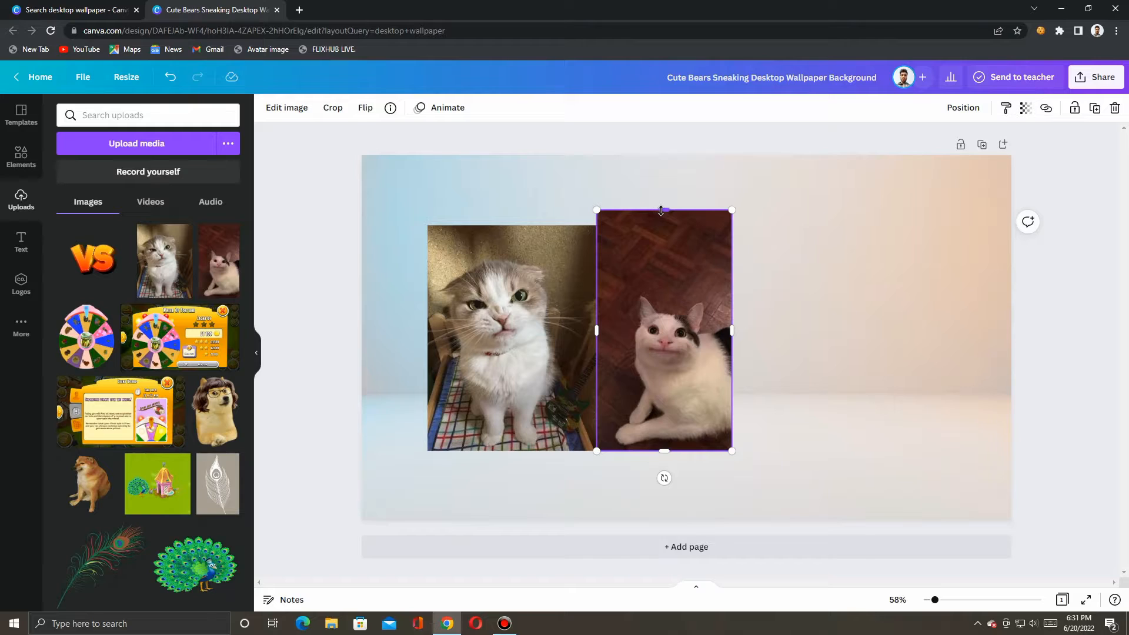
{"action": "left_click_drag", "start_coordinate": [663, 217], "coordinate": [663, 232]}
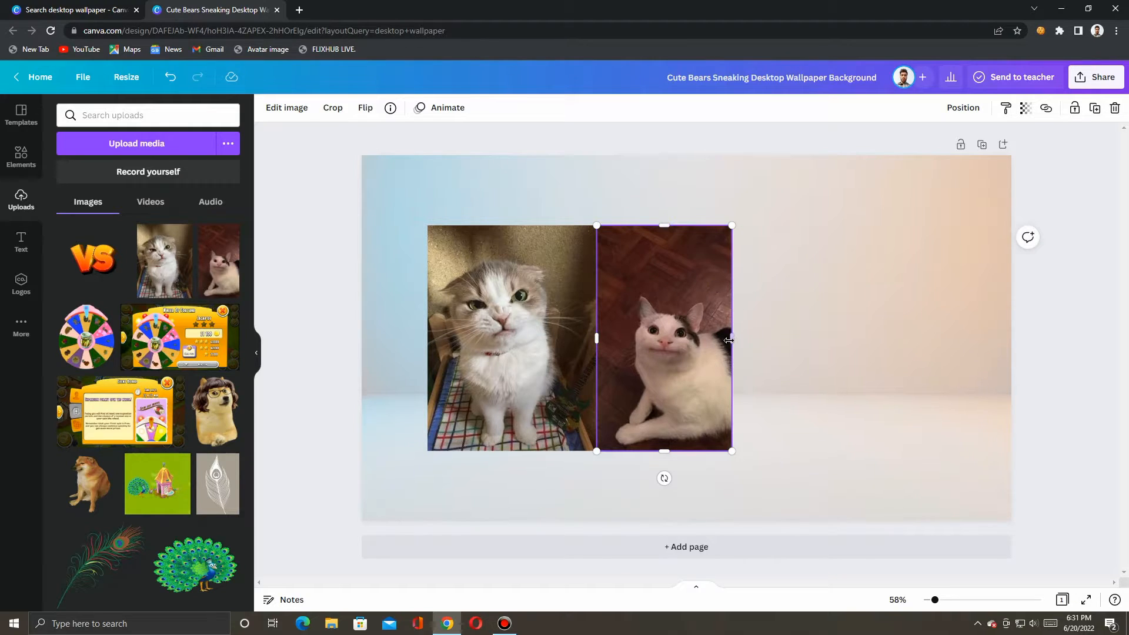
{"action": "left_click_drag", "start_coordinate": [672, 348], "coordinate": [867, 352]}
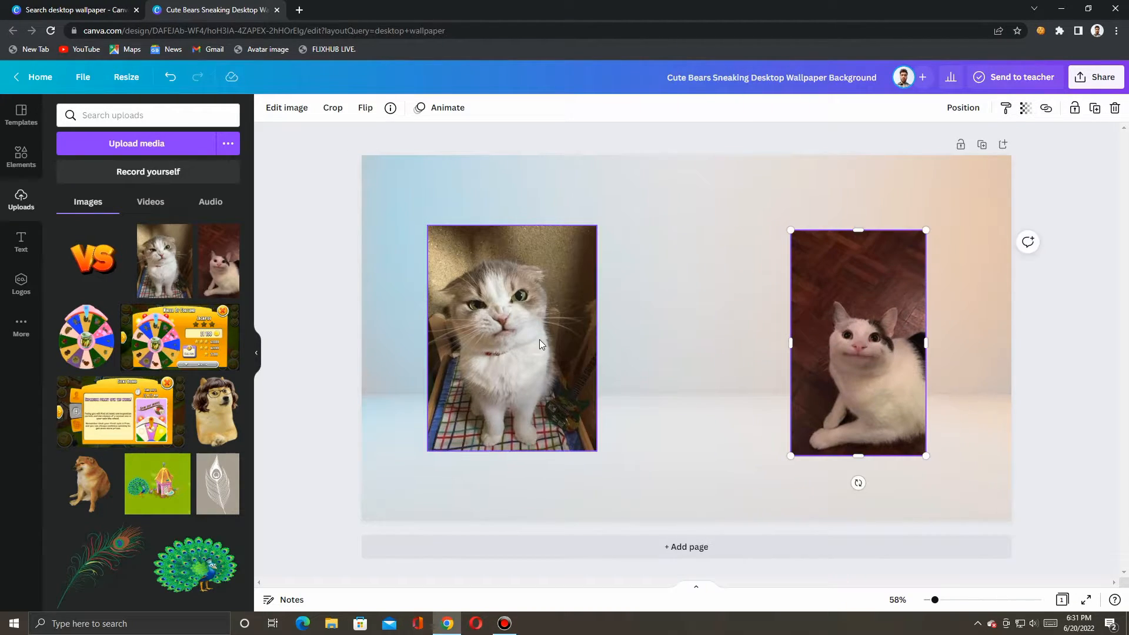
Step: Add the uploaded VS graphic between the photos and shift the left cat photo closer to the page's left edge
{"action": "left_click_drag", "start_coordinate": [541, 345], "coordinate": [531, 339]}
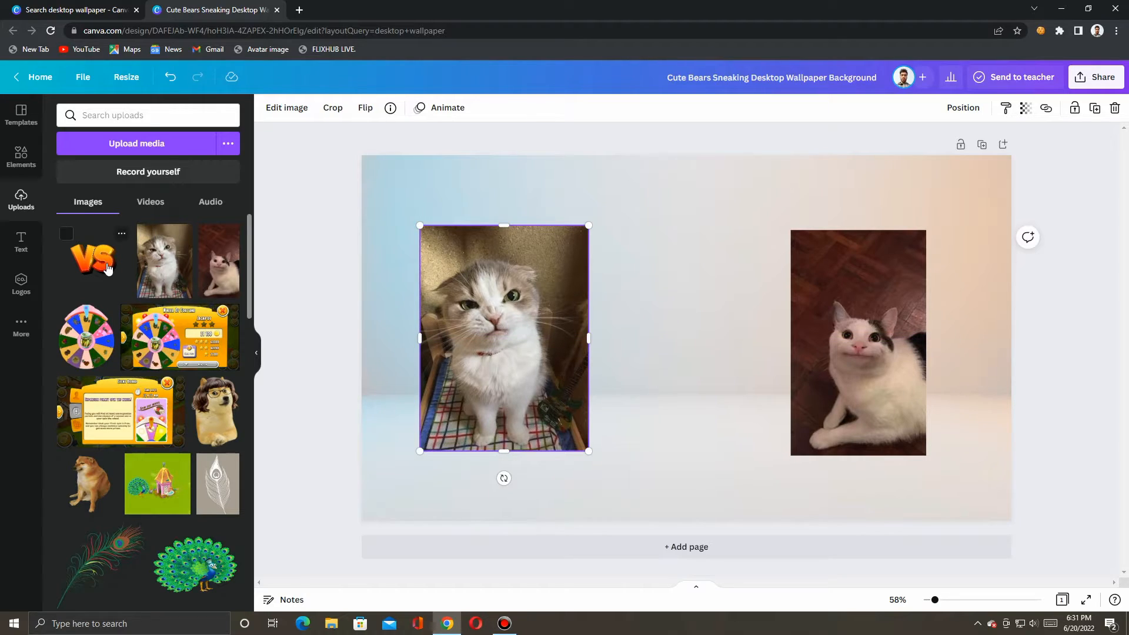
{"action": "left_click", "coordinate": [64, 235]}
{"action": "left_click_drag", "start_coordinate": [464, 366], "coordinate": [448, 355]}
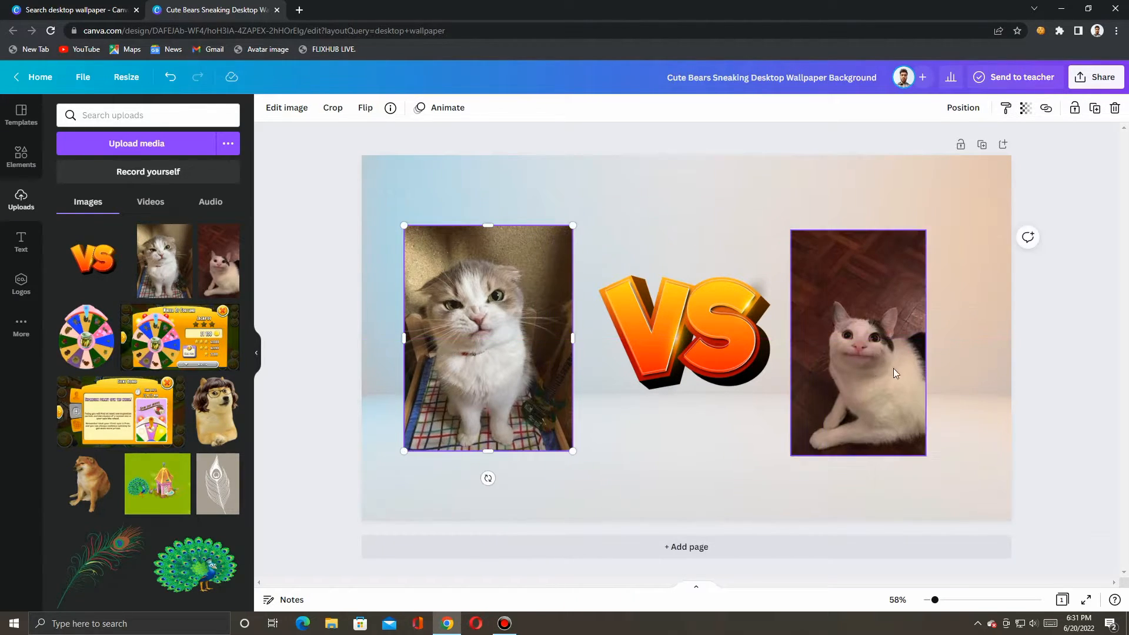
Step: Enlarge the right cat photo, overlay it on the left one for comparison, and widen it to the same width
{"action": "left_click", "coordinate": [921, 355]}
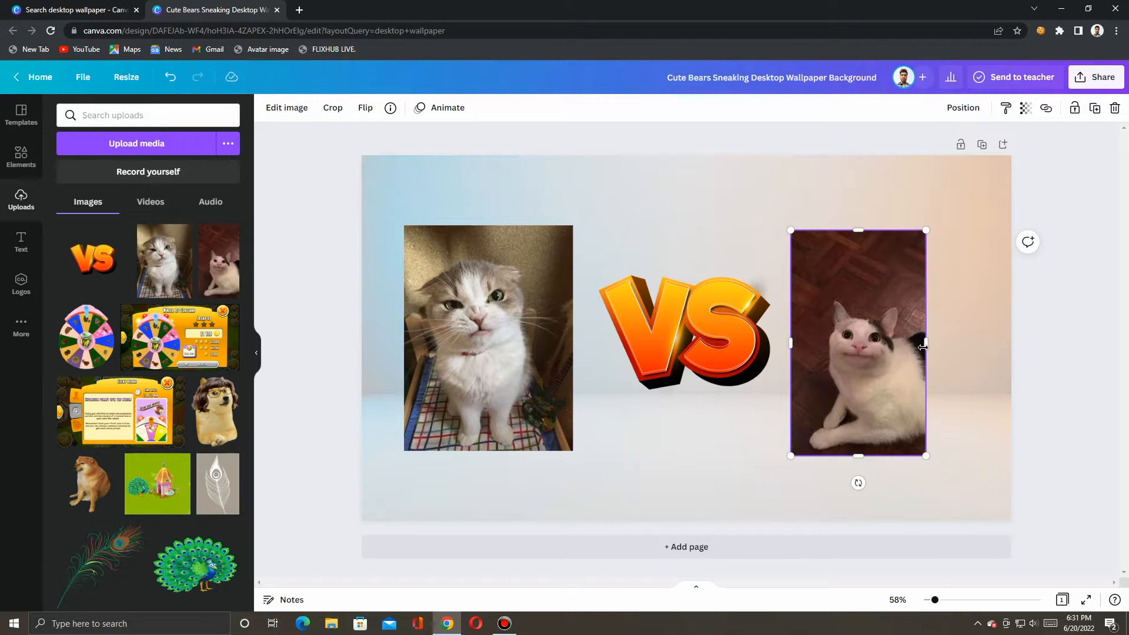
{"action": "mouse_move", "coordinate": [859, 230]}
{"action": "left_mouse_down"}
{"action": "mouse_move", "coordinate": [858, 204]}
{"action": "mouse_move", "coordinate": [858, 213]}
{"action": "left_mouse_up"}
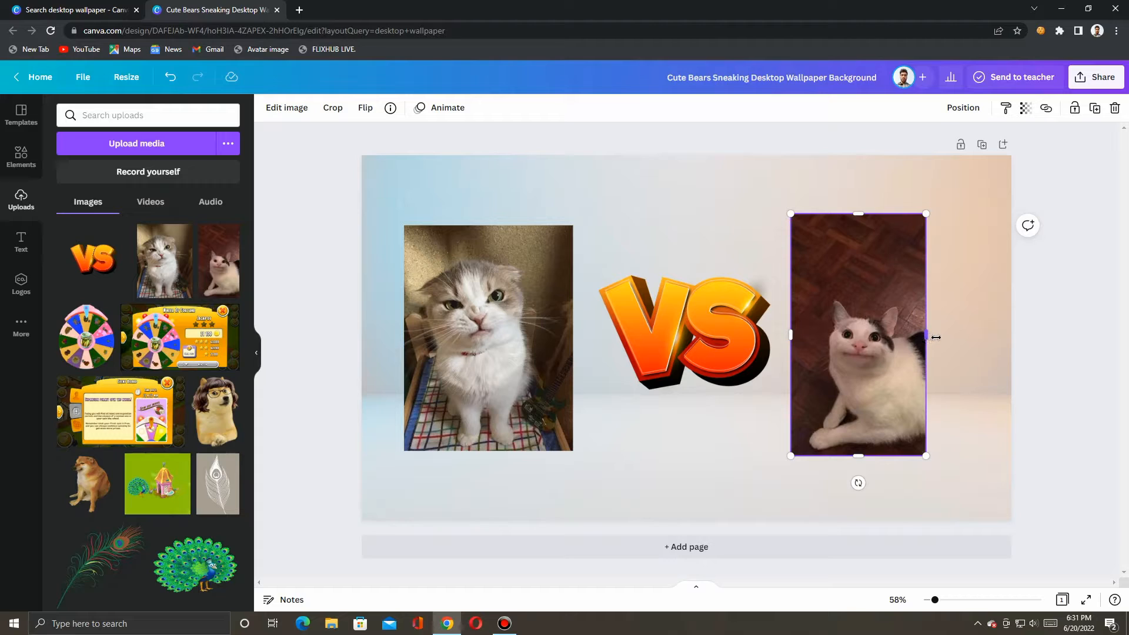
{"action": "left_click_drag", "start_coordinate": [935, 337], "coordinate": [947, 347]}
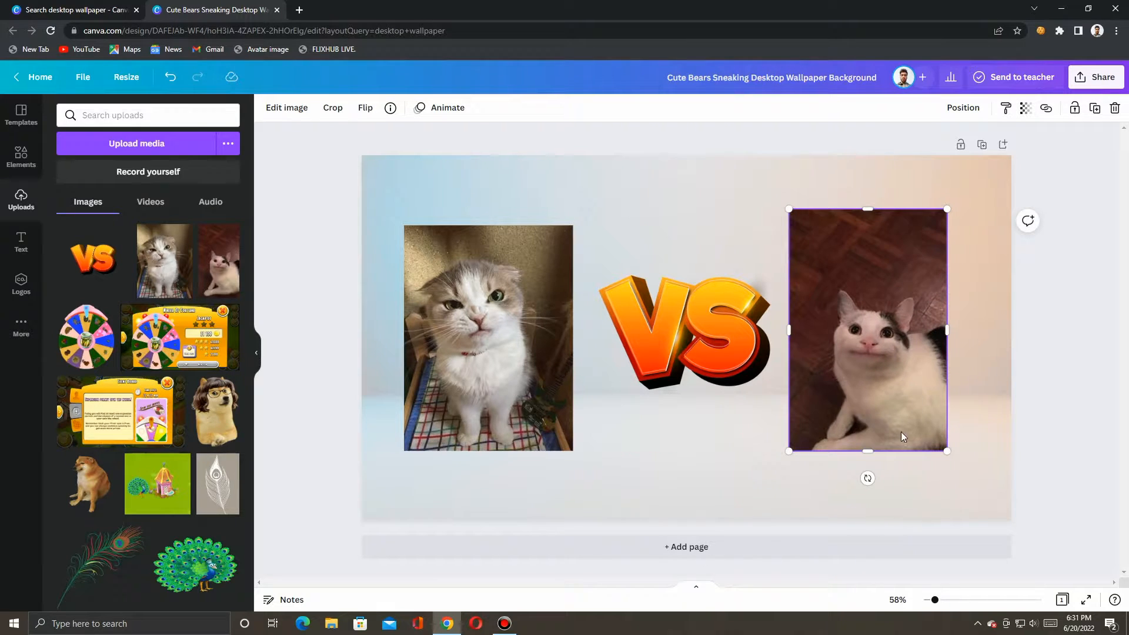
{"action": "left_click_drag", "start_coordinate": [868, 452], "coordinate": [870, 470]}
{"action": "left_click_drag", "start_coordinate": [865, 210], "coordinate": [865, 234]}
{"action": "left_click_drag", "start_coordinate": [879, 383], "coordinate": [490, 392]}
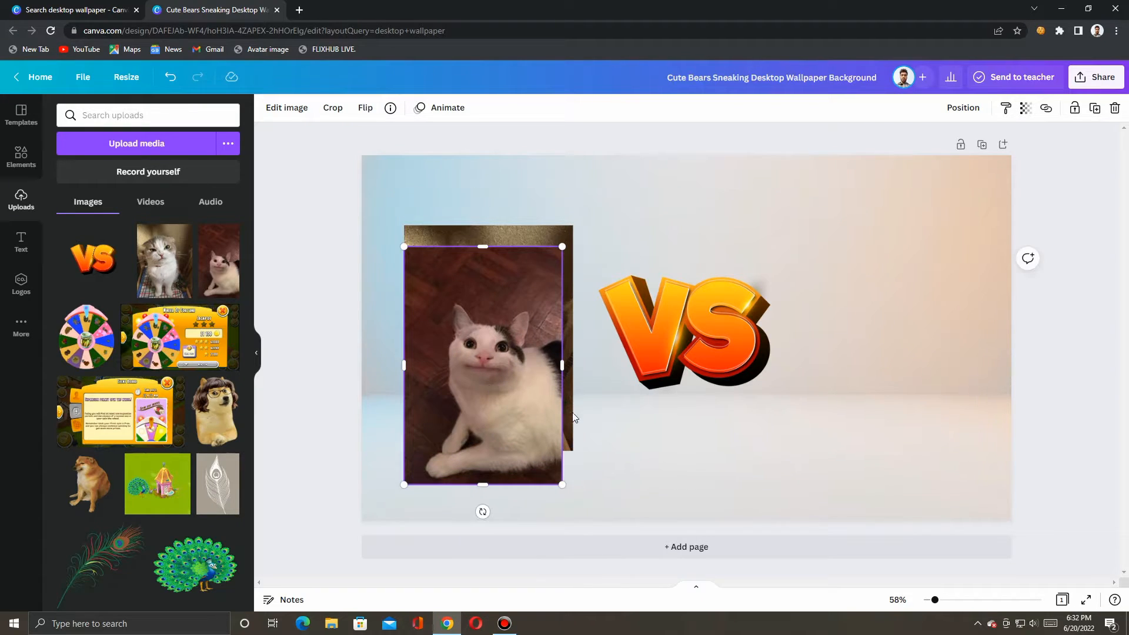
{"action": "left_click_drag", "start_coordinate": [562, 365], "coordinate": [573, 367]}
Step: Place the black-and-white cat photo directly beside the other, move the VS graphic aside, and match both photos' heights
{"action": "left_click_drag", "start_coordinate": [503, 377], "coordinate": [673, 352]}
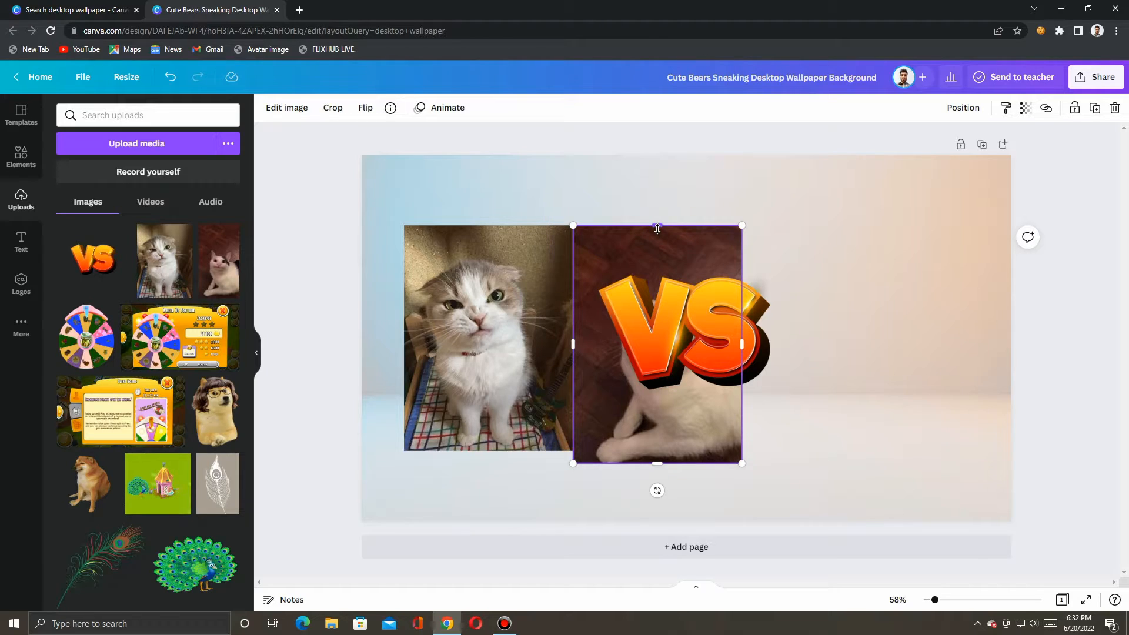
{"action": "left_click_drag", "start_coordinate": [657, 229], "coordinate": [781, 267]}
{"action": "left_click", "coordinate": [609, 384]}
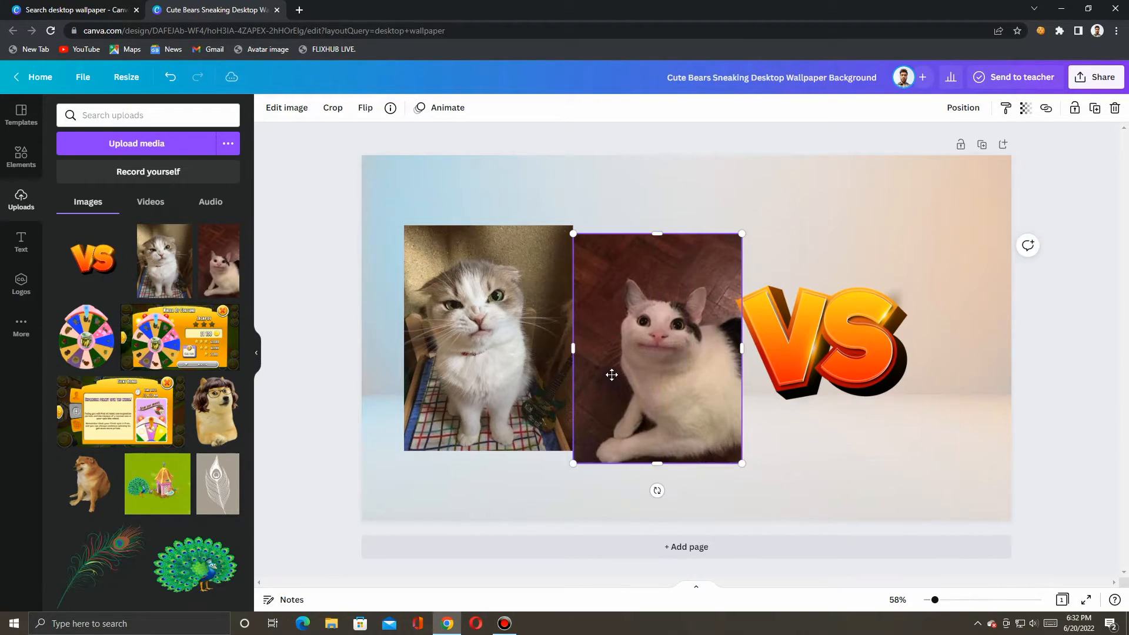
{"action": "left_click_drag", "start_coordinate": [611, 375], "coordinate": [610, 362]}
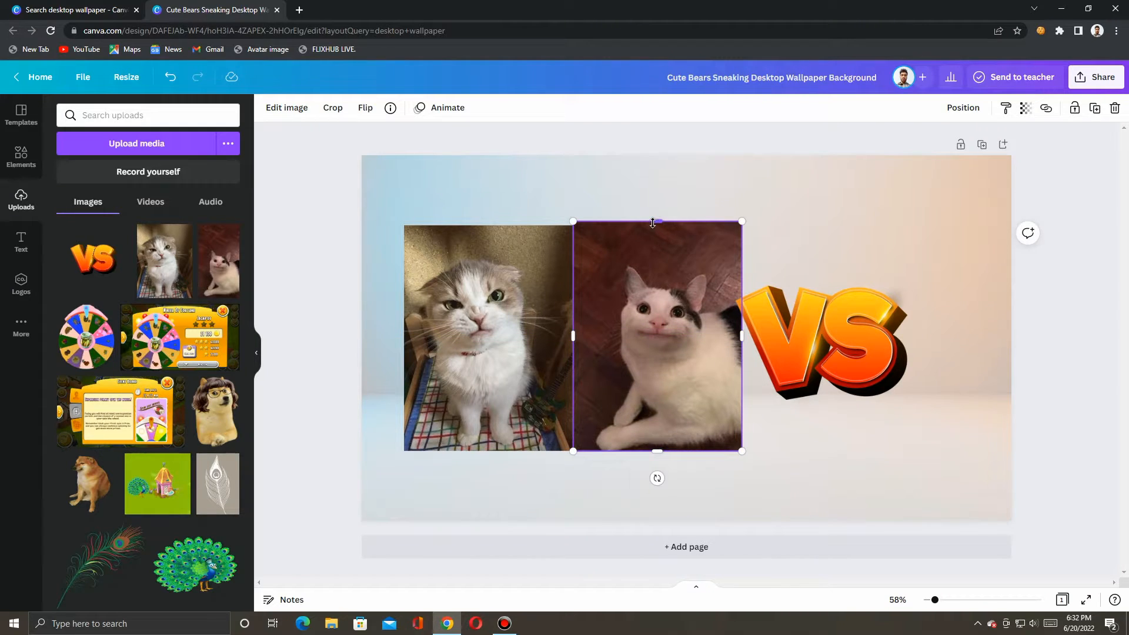
{"action": "left_click_drag", "start_coordinate": [658, 222], "coordinate": [657, 225]}
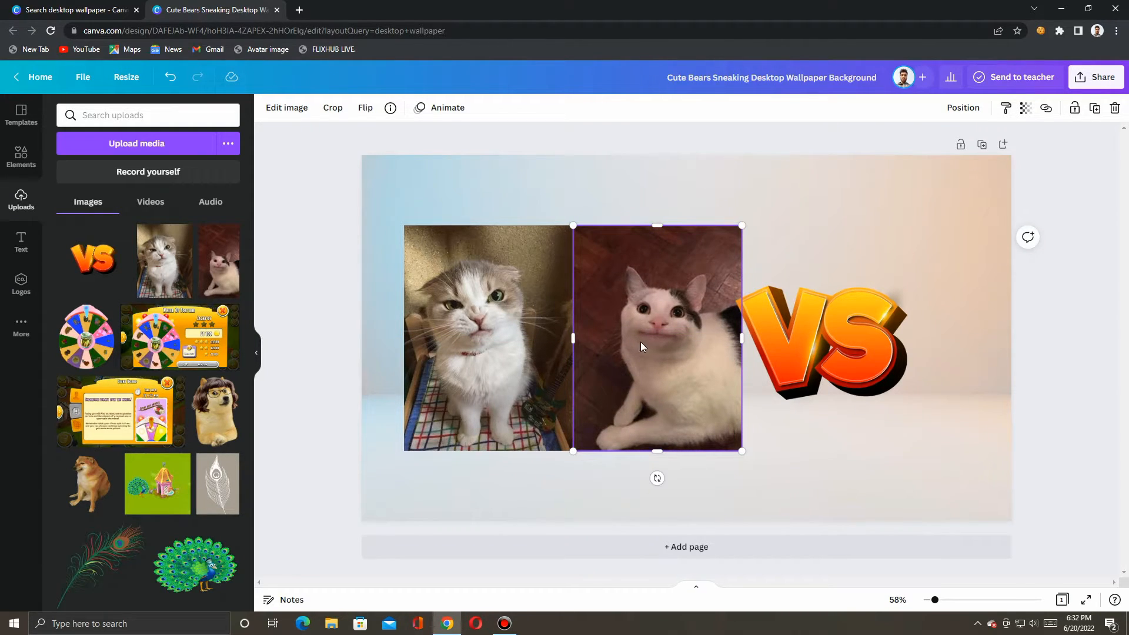
Step: Move the black-and-white cat photo back to the right side and centre the VS graphic, shrunk to about three quarters, between the photos
{"action": "mouse_move", "coordinate": [640, 347]}
{"action": "left_mouse_down"}
{"action": "mouse_move", "coordinate": [783, 362]}
{"action": "mouse_move", "coordinate": [632, 359]}
{"action": "left_mouse_up"}
{"action": "left_click", "coordinate": [788, 364]}
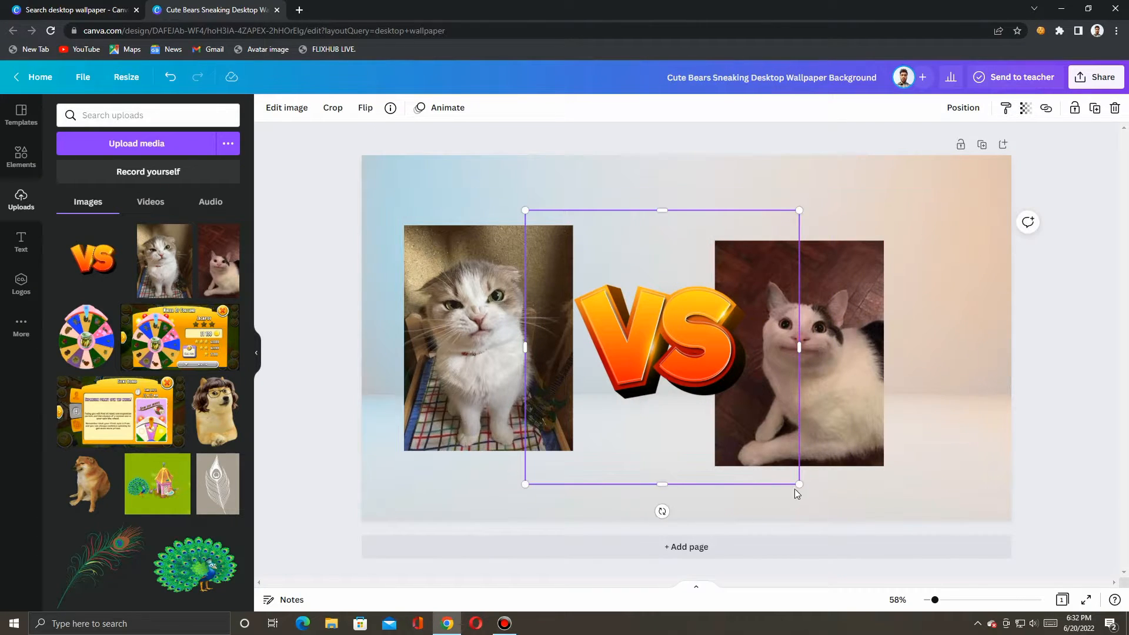
{"action": "left_click_drag", "start_coordinate": [799, 484], "coordinate": [726, 412]}
{"action": "left_click_drag", "start_coordinate": [644, 332], "coordinate": [657, 355]}
{"action": "left_click_drag", "start_coordinate": [788, 371], "coordinate": [872, 341]}
{"action": "left_click_drag", "start_coordinate": [646, 341], "coordinate": [680, 337]}
Step: Adjust the left cat photo's brightness, contrast and saturation, and set the right photo to brightness 11, contrast 25 and saturation 2
{"action": "left_click", "coordinate": [461, 376]}
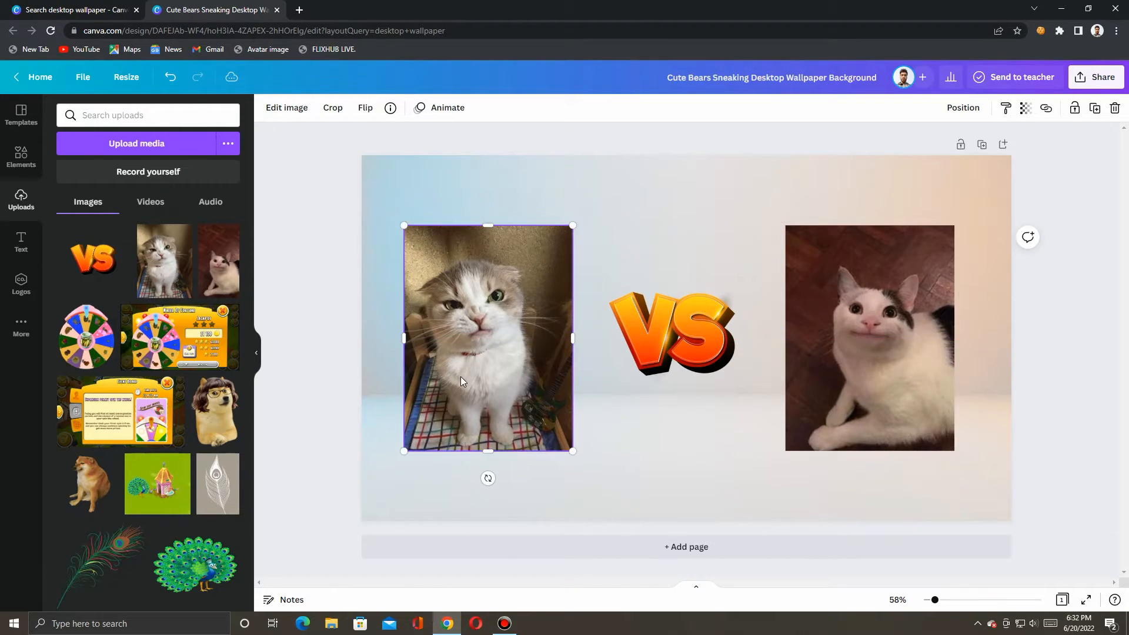
{"action": "left_click", "coordinate": [889, 348]}
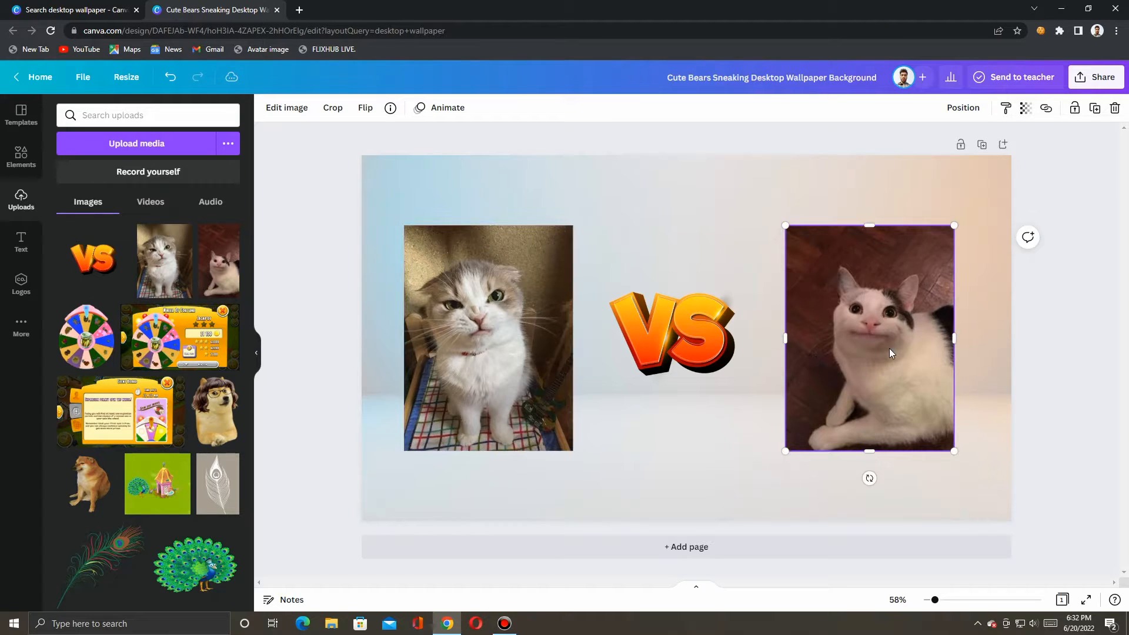
{"action": "left_click", "coordinate": [480, 385]}
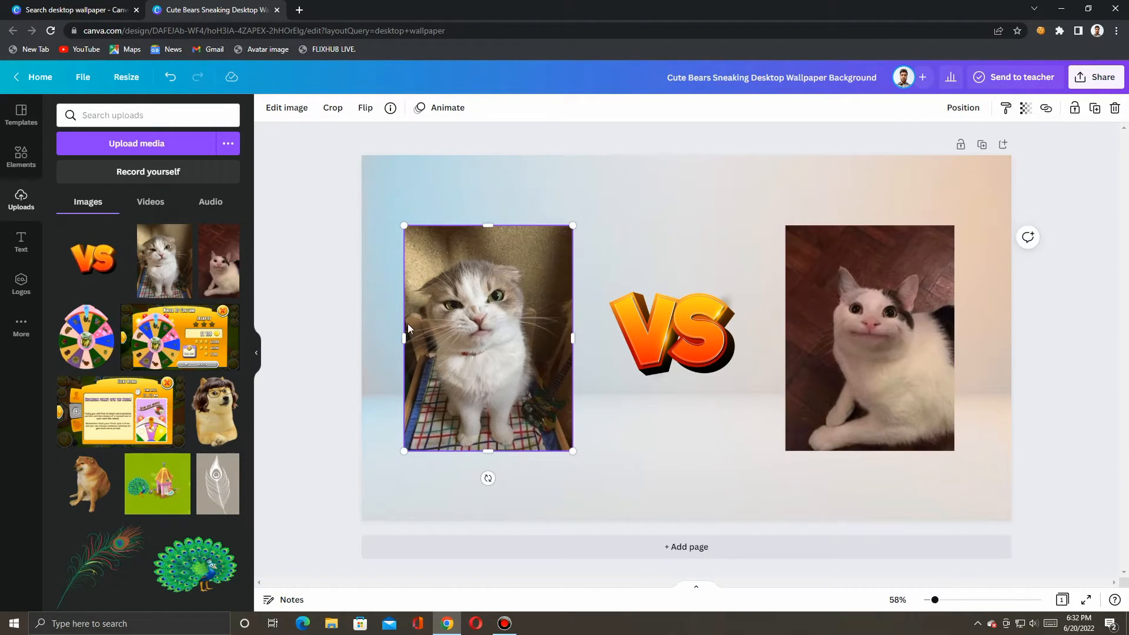
{"action": "left_click", "coordinate": [287, 108]}
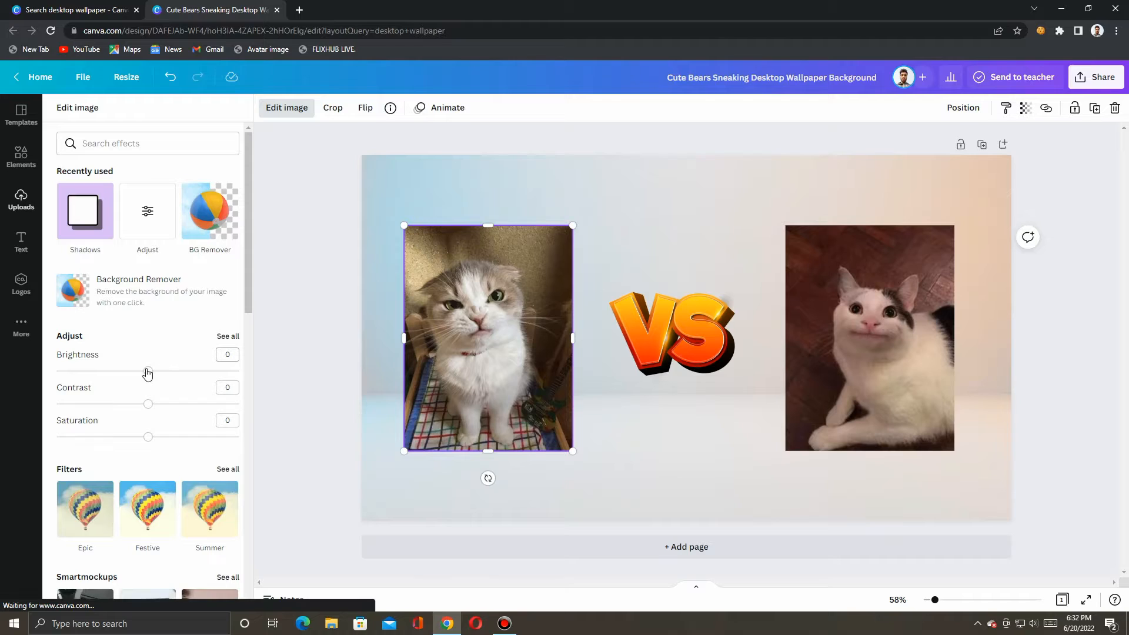
{"action": "left_click_drag", "start_coordinate": [148, 371], "coordinate": [152, 442]}
{"action": "left_click", "coordinate": [839, 336]}
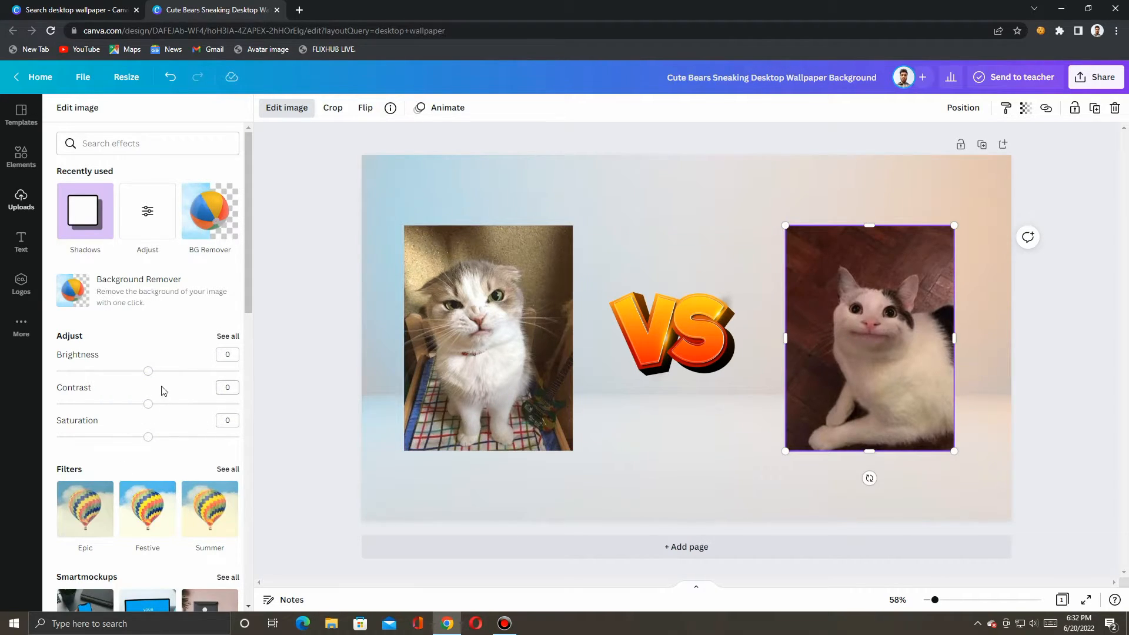
{"action": "left_click_drag", "start_coordinate": [149, 379], "coordinate": [150, 442]}
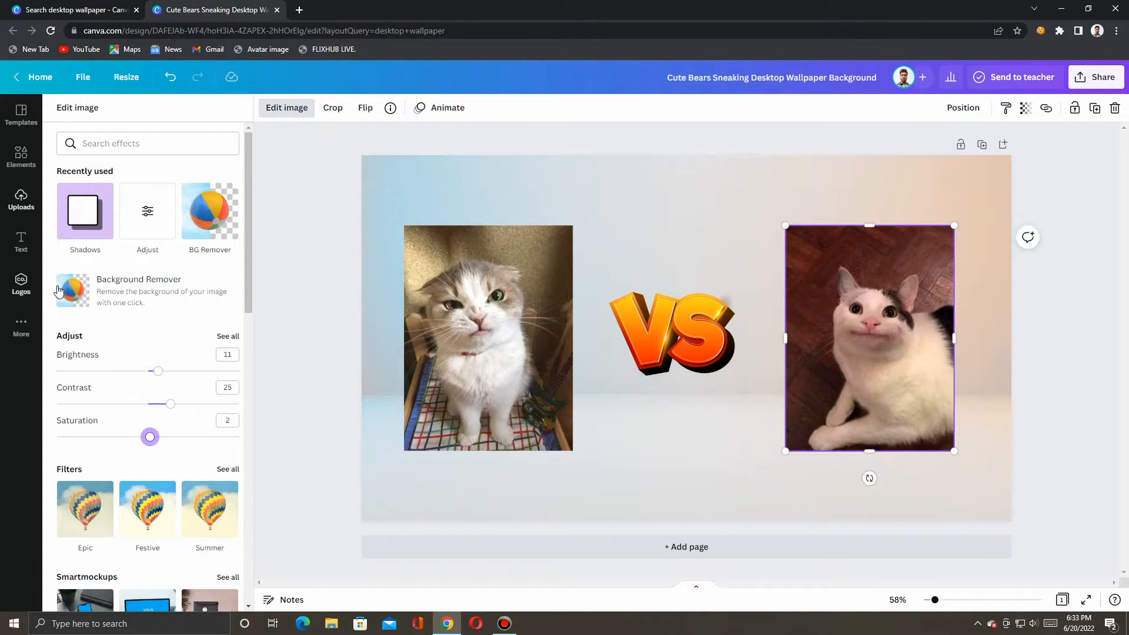
Step: Preview several shadow styles on the left cat photo and give it the Angle shadow
{"action": "left_click", "coordinate": [484, 344]}
{"action": "left_click", "coordinate": [76, 216]}
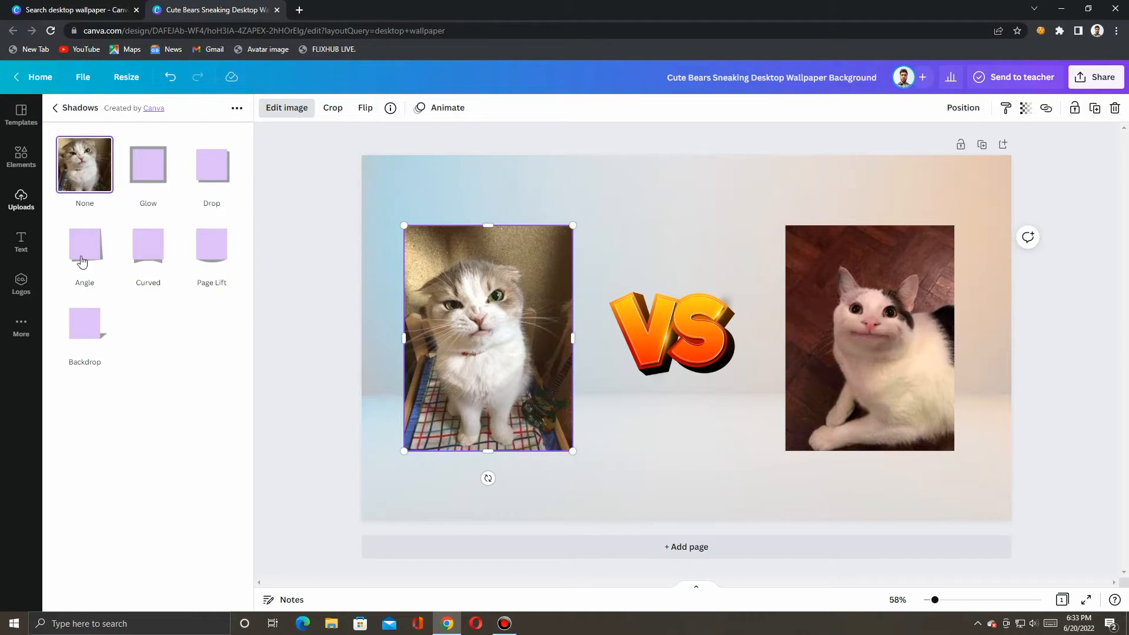
{"action": "left_click", "coordinate": [83, 328]}
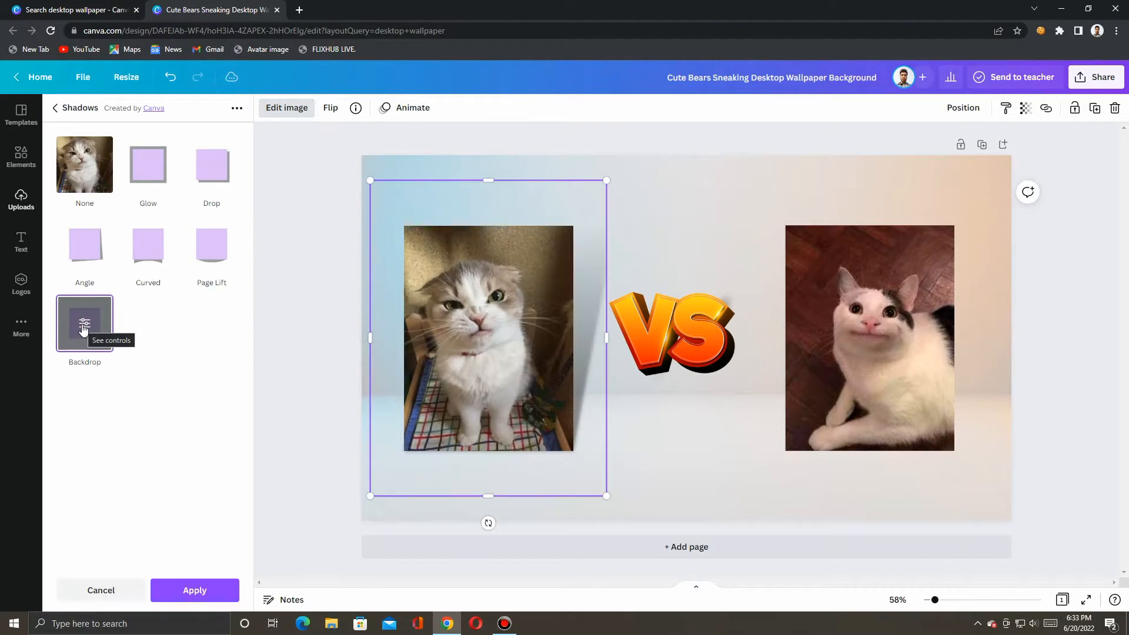
{"action": "left_click", "coordinate": [77, 250]}
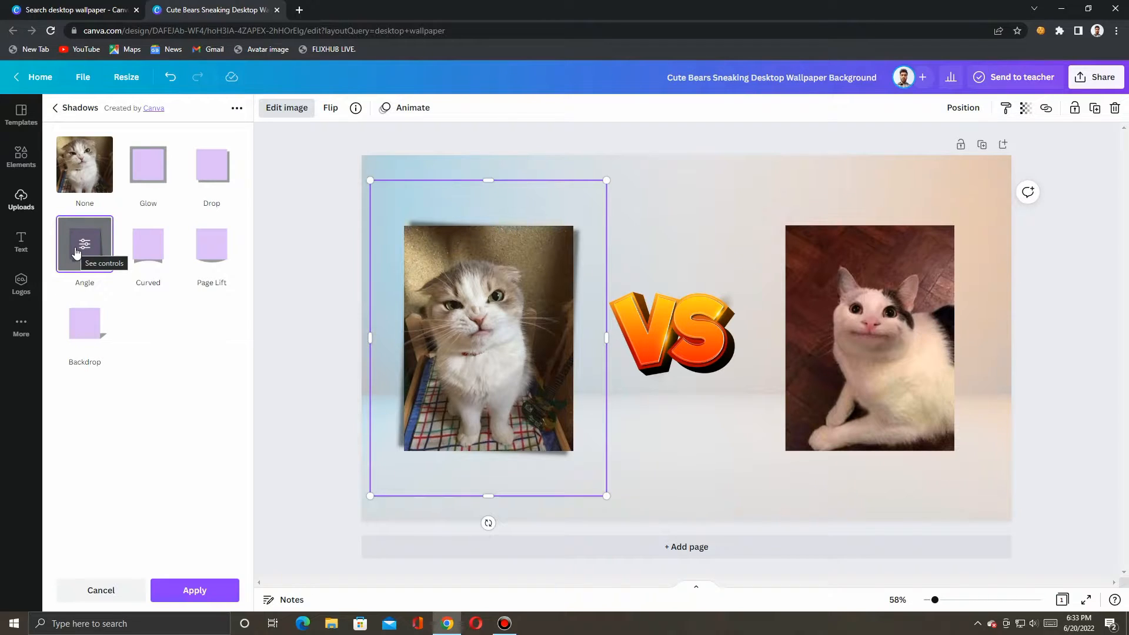
{"action": "left_click", "coordinate": [198, 176]}
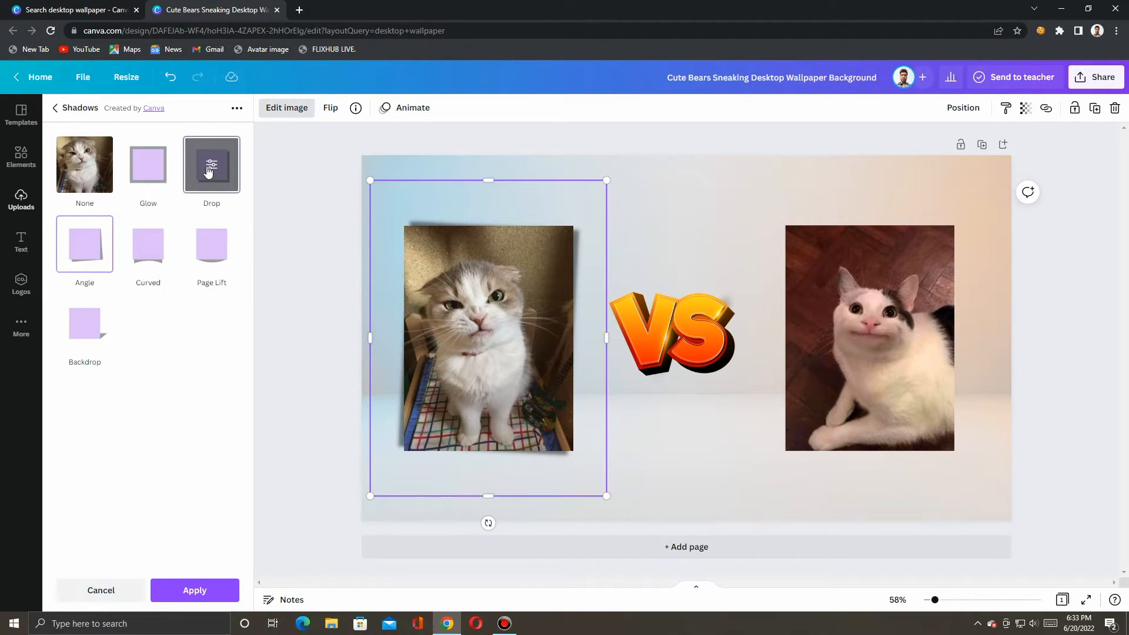
{"action": "left_click", "coordinate": [209, 254]}
{"action": "left_click", "coordinate": [161, 251]}
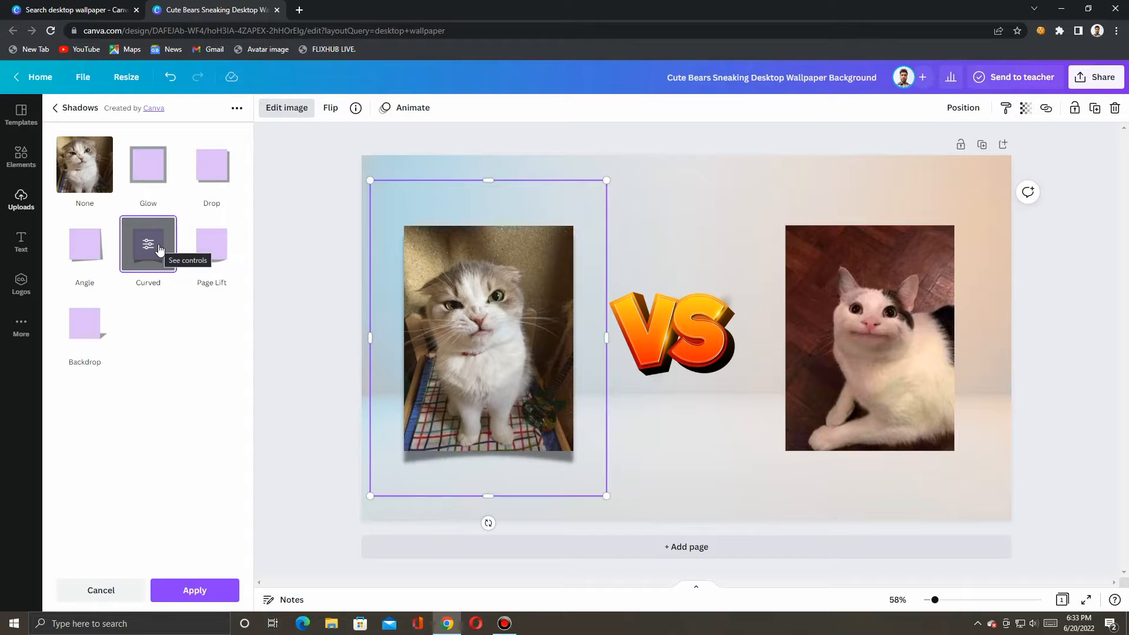
{"action": "left_click", "coordinate": [85, 243]}
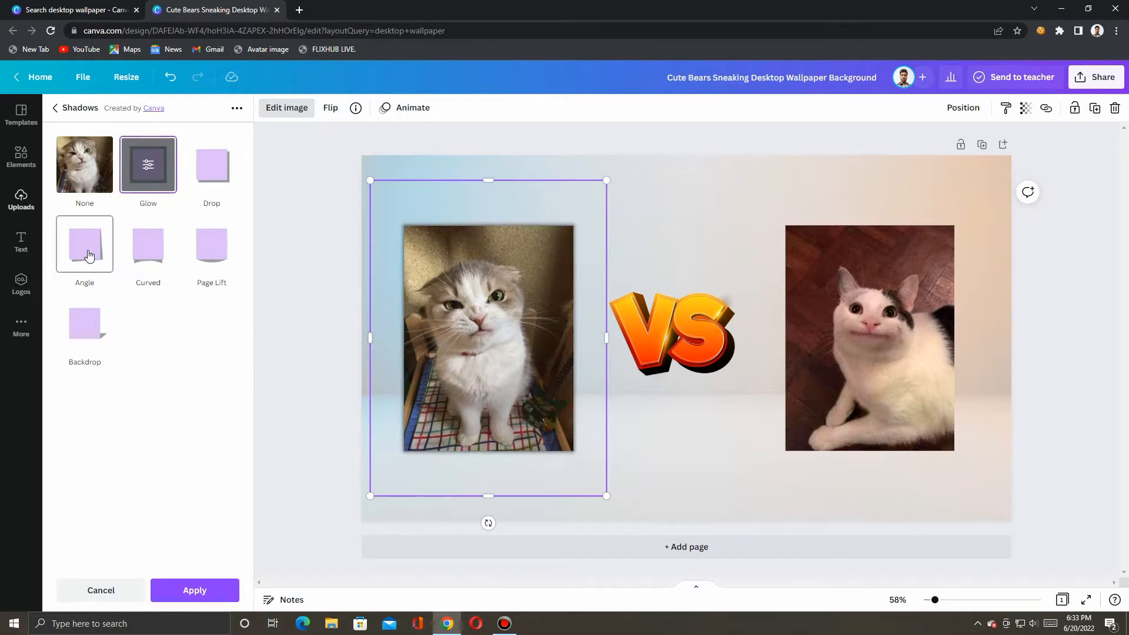
Step: Give the right cat photo and the VS graphic the same Angle shadow
{"action": "left_click", "coordinate": [891, 351]}
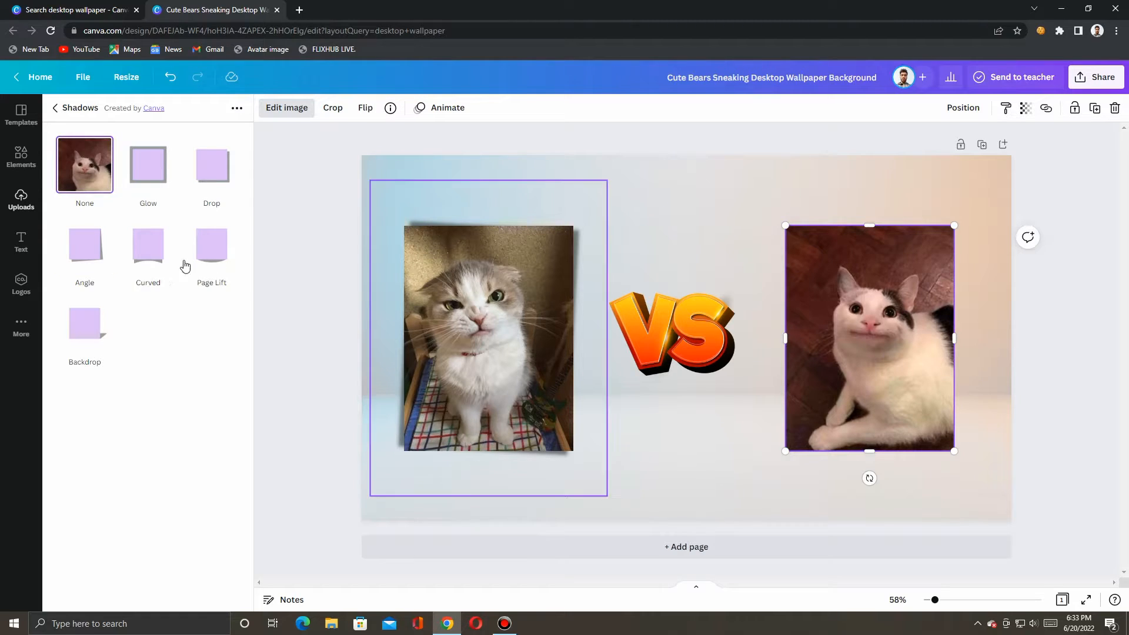
{"action": "left_click", "coordinate": [97, 259]}
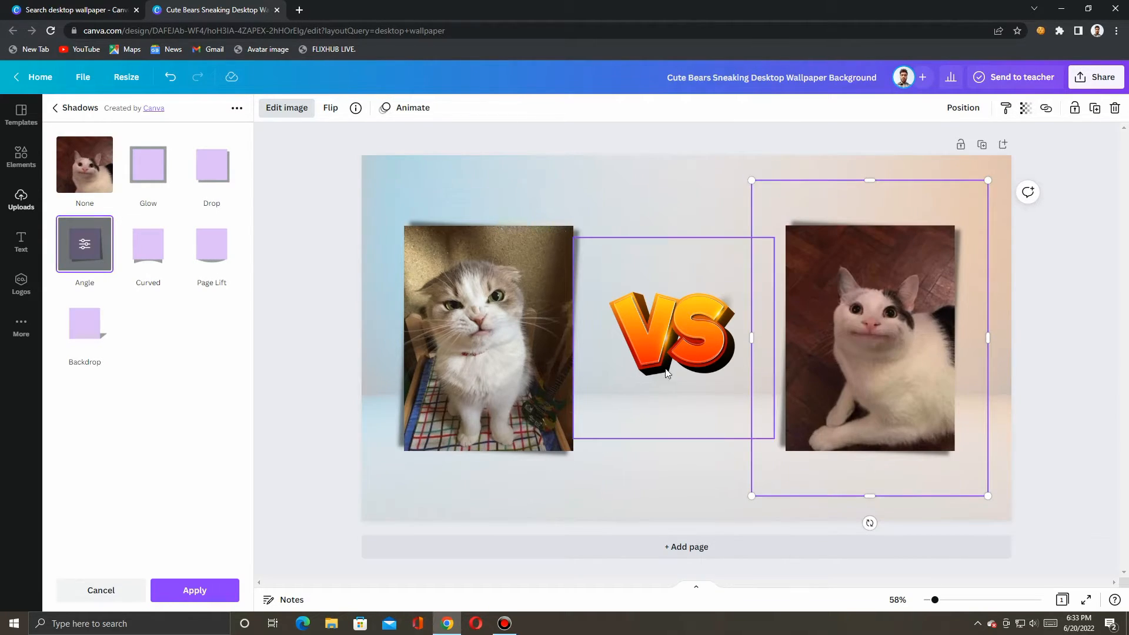
{"action": "left_click", "coordinate": [665, 372]}
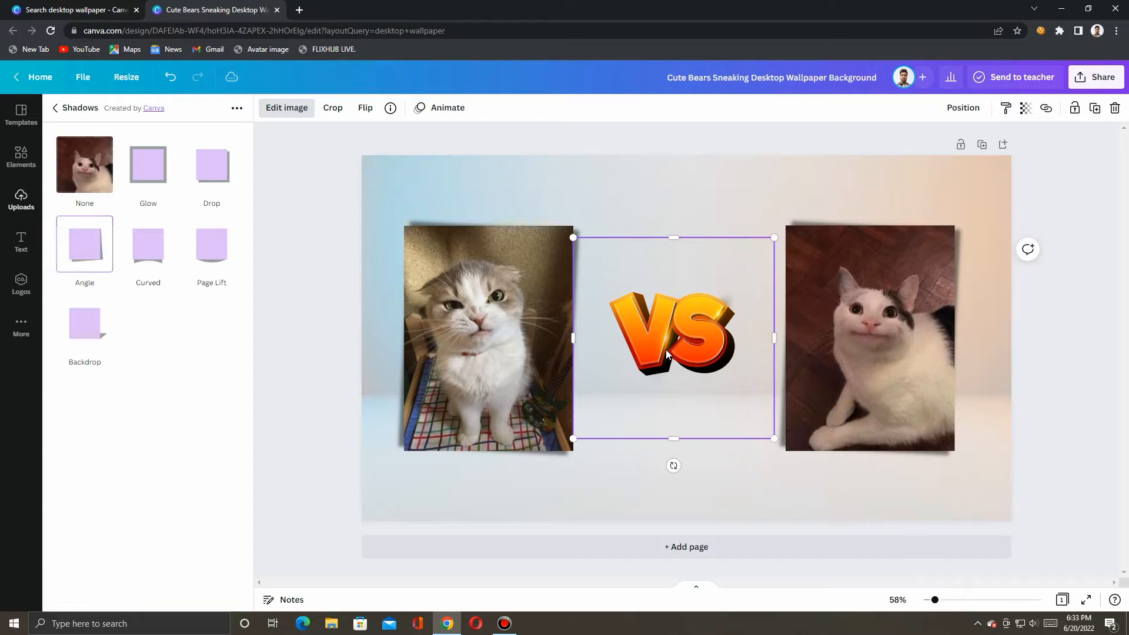
{"action": "left_click", "coordinate": [78, 258]}
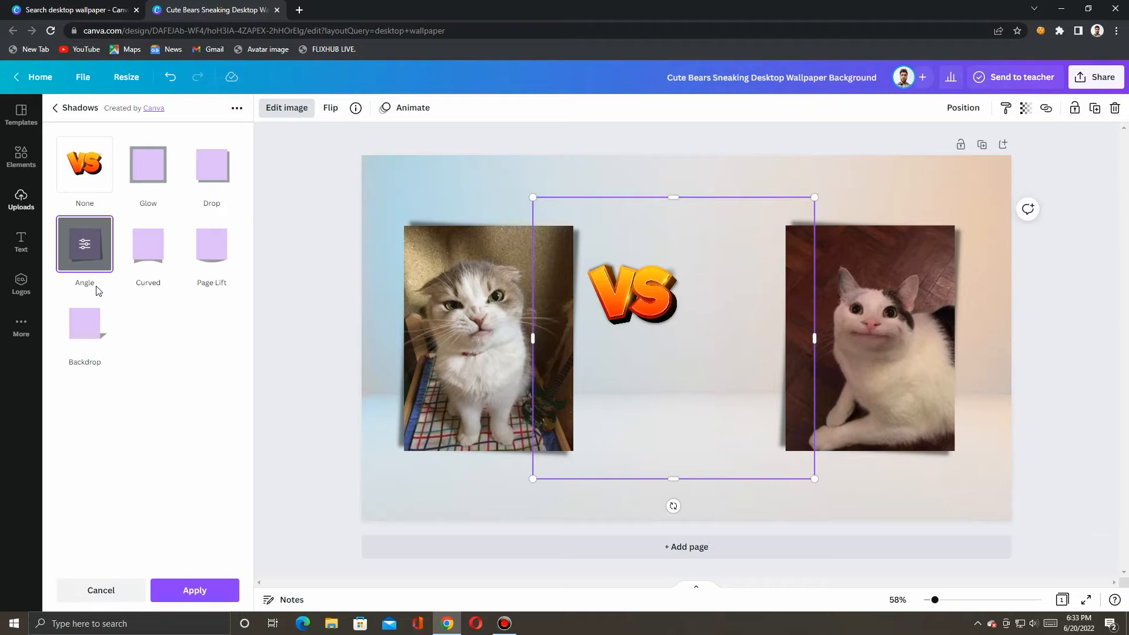
Step: Remove the Angle shadow from the VS graphic and leave the shadow settings
{"action": "left_click", "coordinate": [91, 166]}
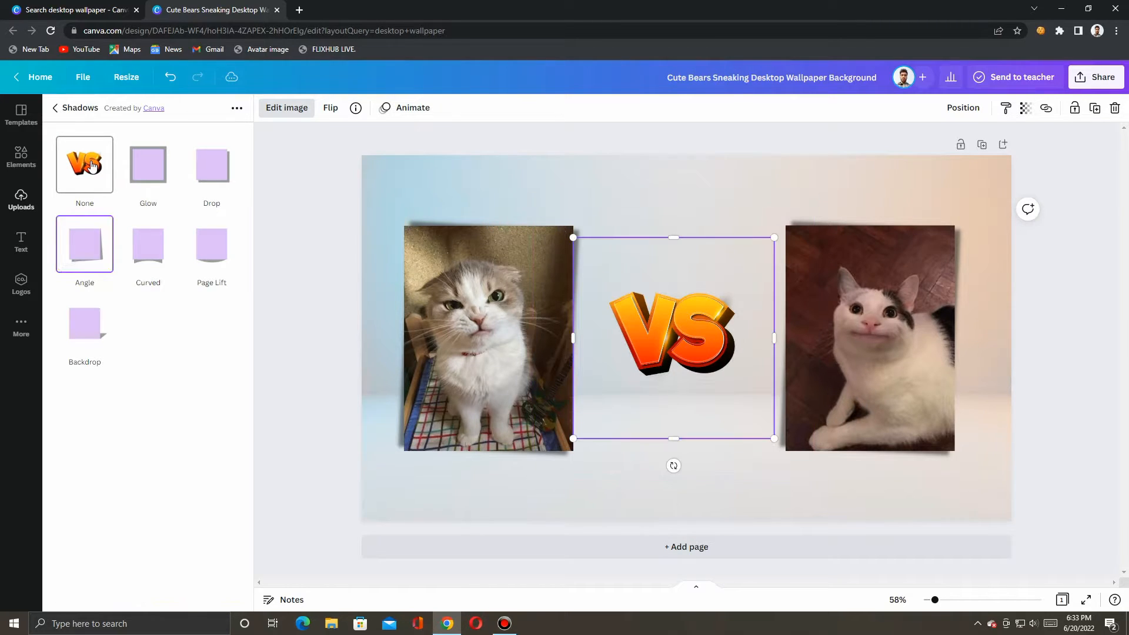
{"action": "left_click", "coordinate": [699, 495]}
{"action": "left_click", "coordinate": [710, 474]}
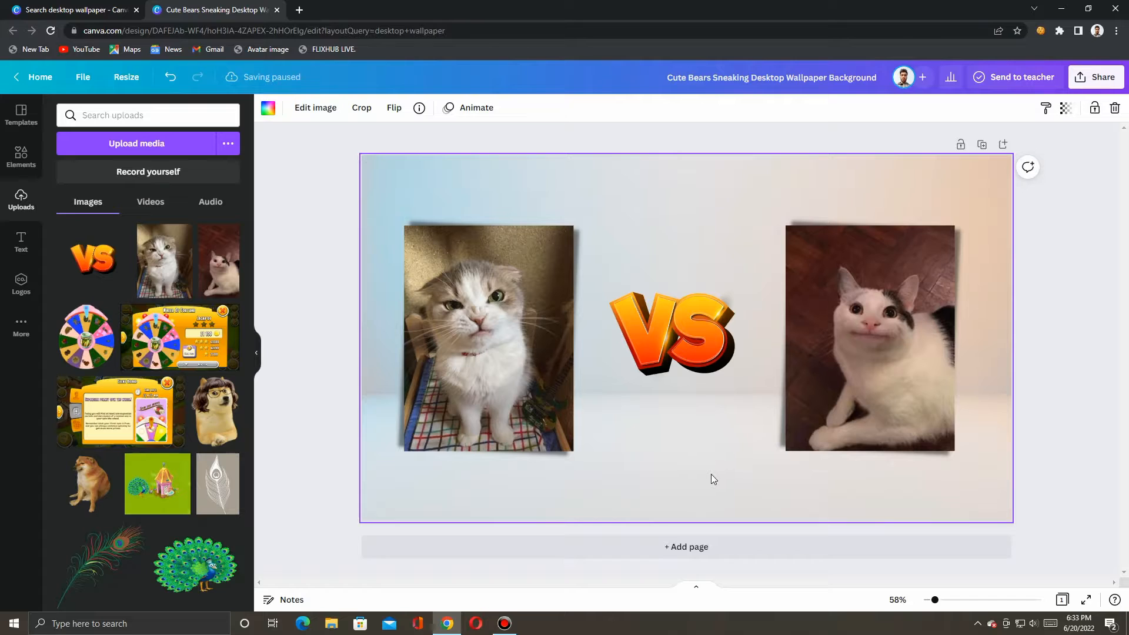
Step: Enlarge the left cat photo slightly and raise it, and shift the right cat photo slightly outward and up
{"action": "left_click", "coordinate": [472, 339]}
{"action": "left_click_drag", "start_coordinate": [474, 338], "coordinate": [474, 330]}
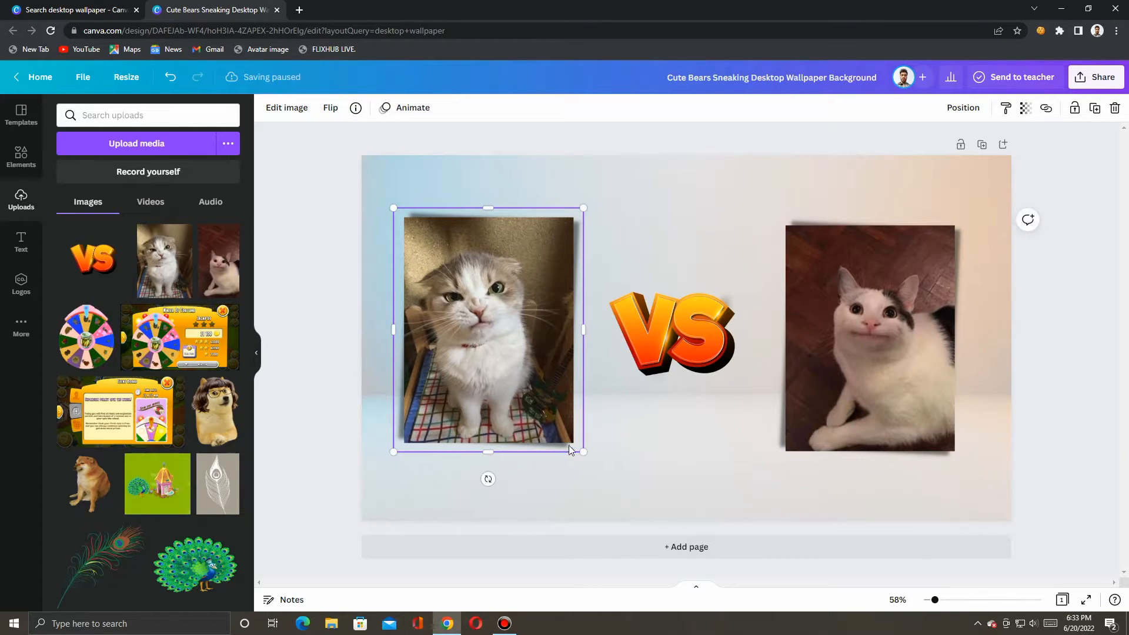
{"action": "left_click_drag", "start_coordinate": [584, 453], "coordinate": [596, 470]}
{"action": "mouse_move", "coordinate": [523, 404]}
{"action": "left_mouse_down"}
{"action": "mouse_move", "coordinate": [509, 395]}
{"action": "mouse_move", "coordinate": [515, 385]}
{"action": "left_mouse_up"}
{"action": "left_click", "coordinate": [868, 396]}
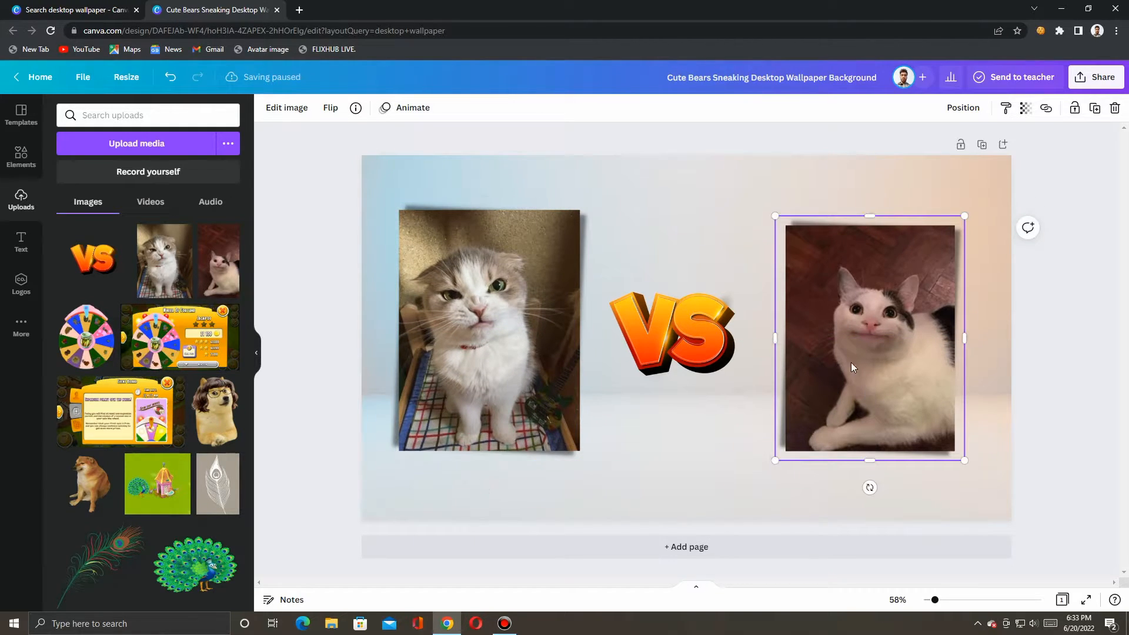
{"action": "left_click_drag", "start_coordinate": [852, 370], "coordinate": [879, 364]}
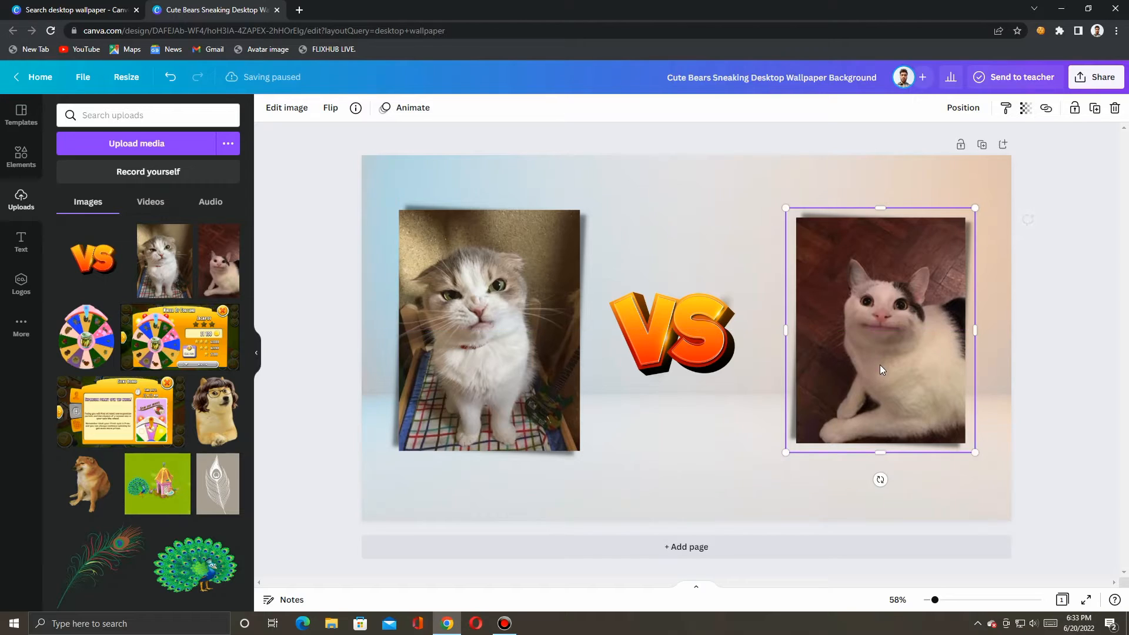
Step: Shrink the VS graphic slightly and re-centre it between the two cat photos
{"action": "left_click", "coordinate": [703, 381]}
{"action": "left_click_drag", "start_coordinate": [773, 438], "coordinate": [745, 412]}
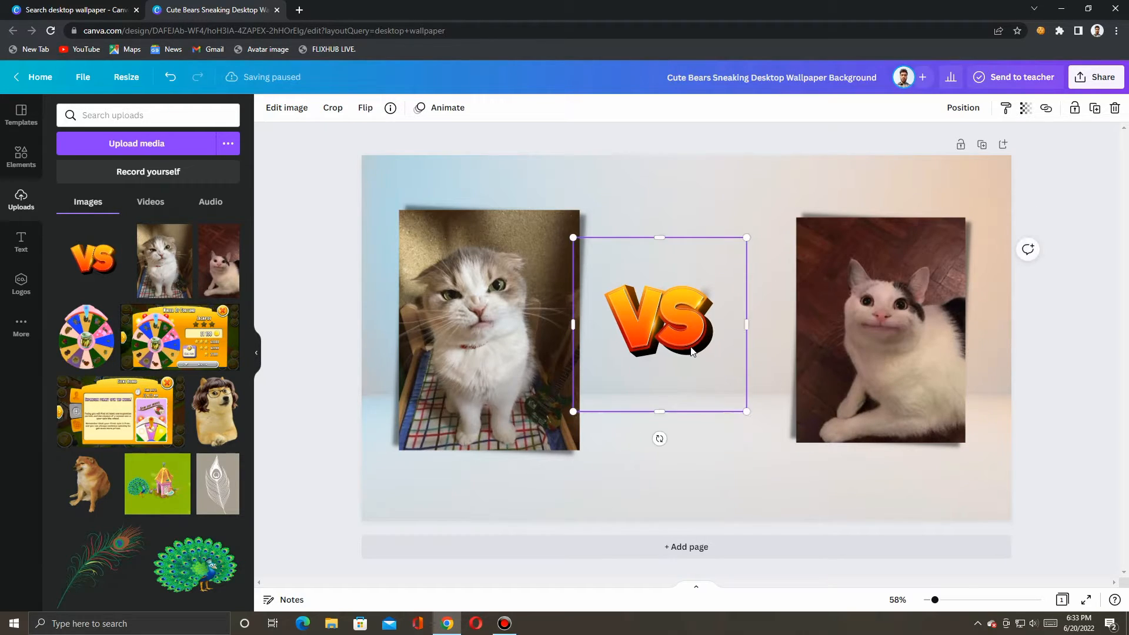
{"action": "left_click_drag", "start_coordinate": [697, 355], "coordinate": [707, 362]}
{"action": "left_click", "coordinate": [725, 484]}
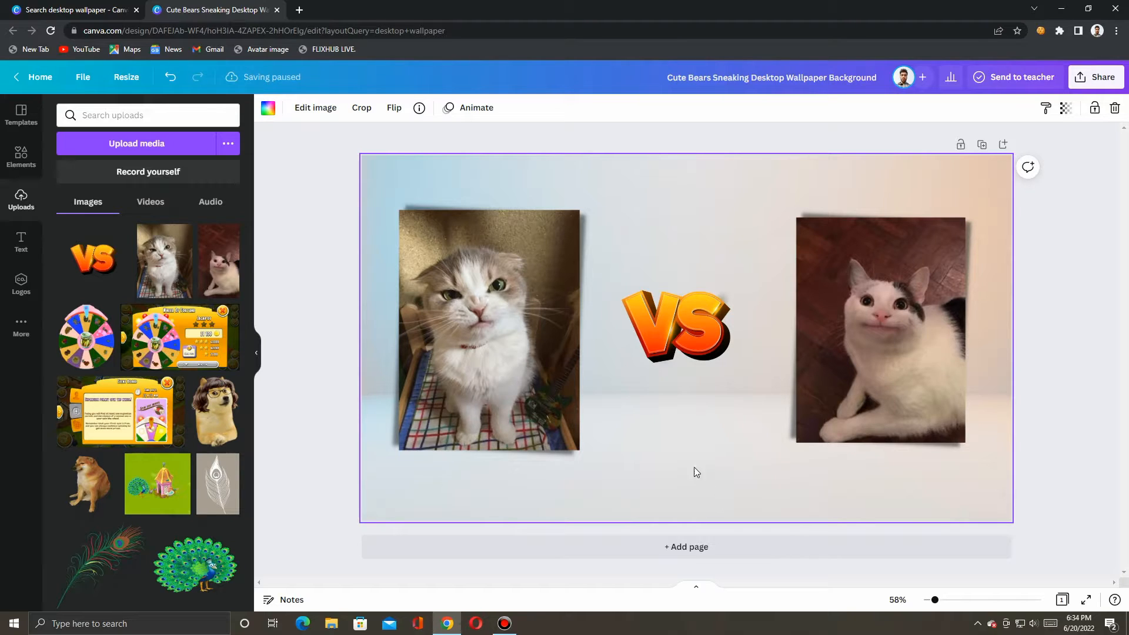
{"action": "left_click", "coordinate": [677, 349]}
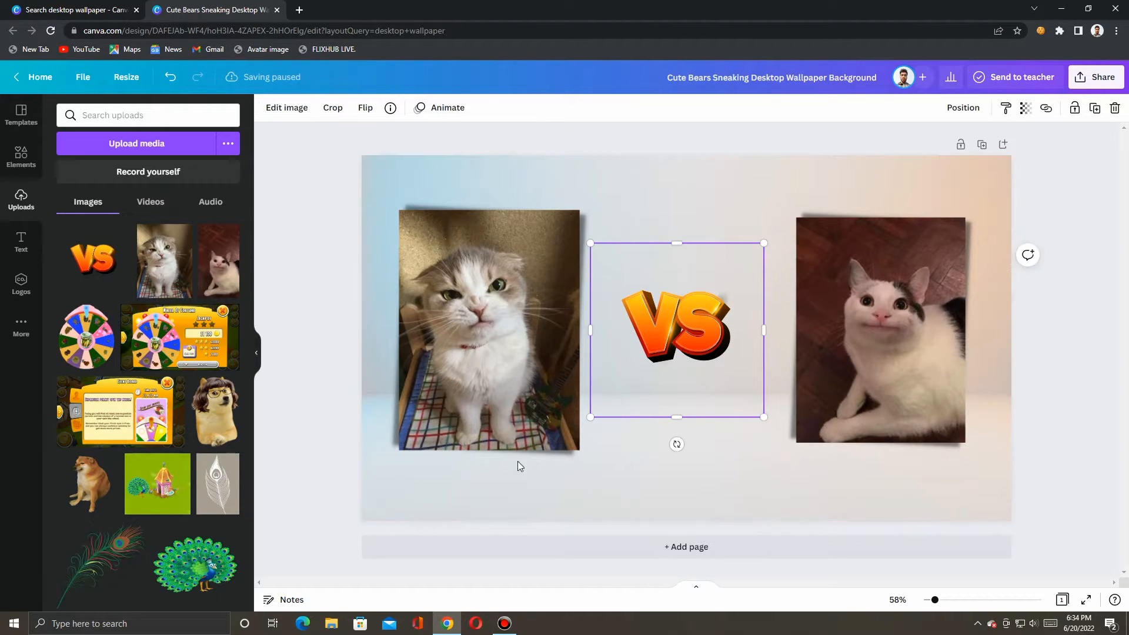
{"action": "left_click", "coordinate": [475, 496]}
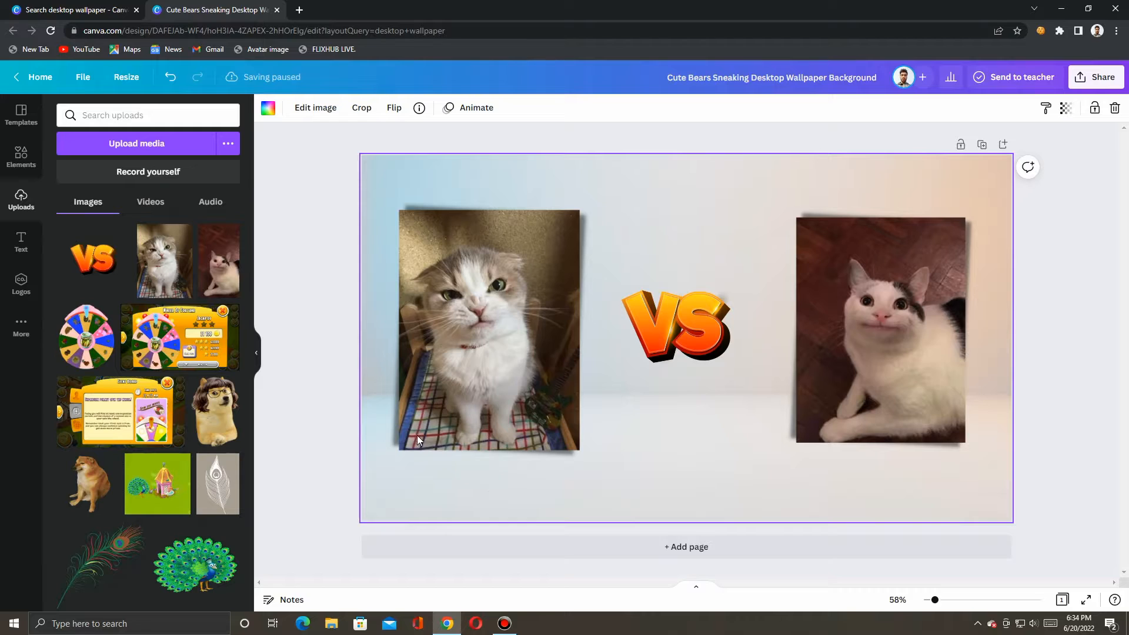
Step: Add the heading "Angry Cat" and place it below the VS graphic, shrunk to font size 54.4
{"action": "left_click", "coordinate": [22, 241]}
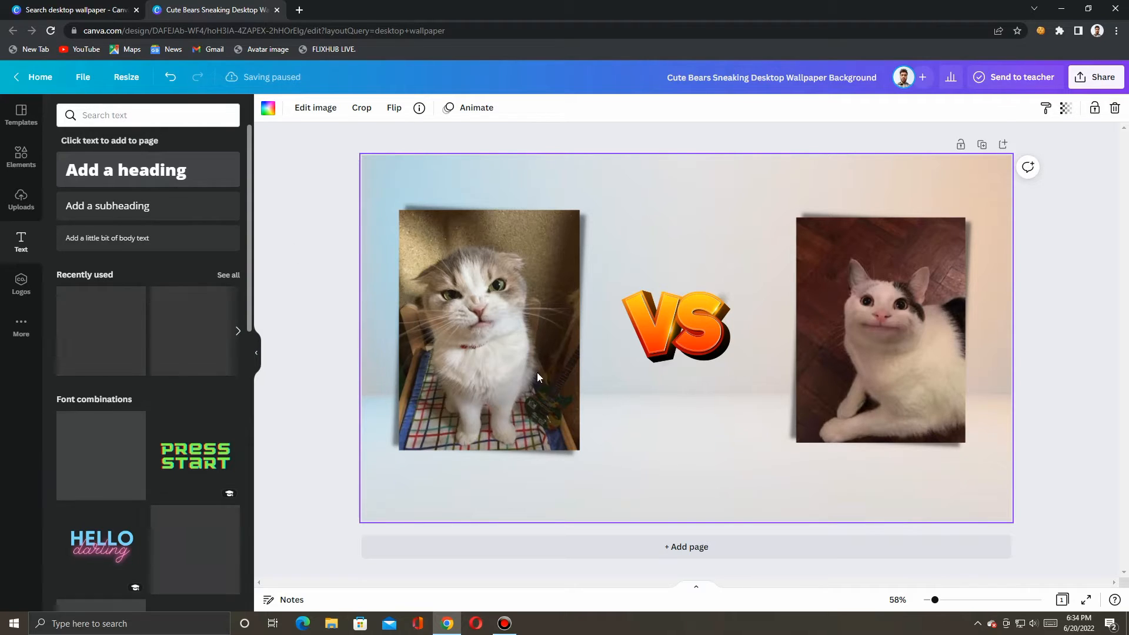
{"action": "key", "text": "t"}
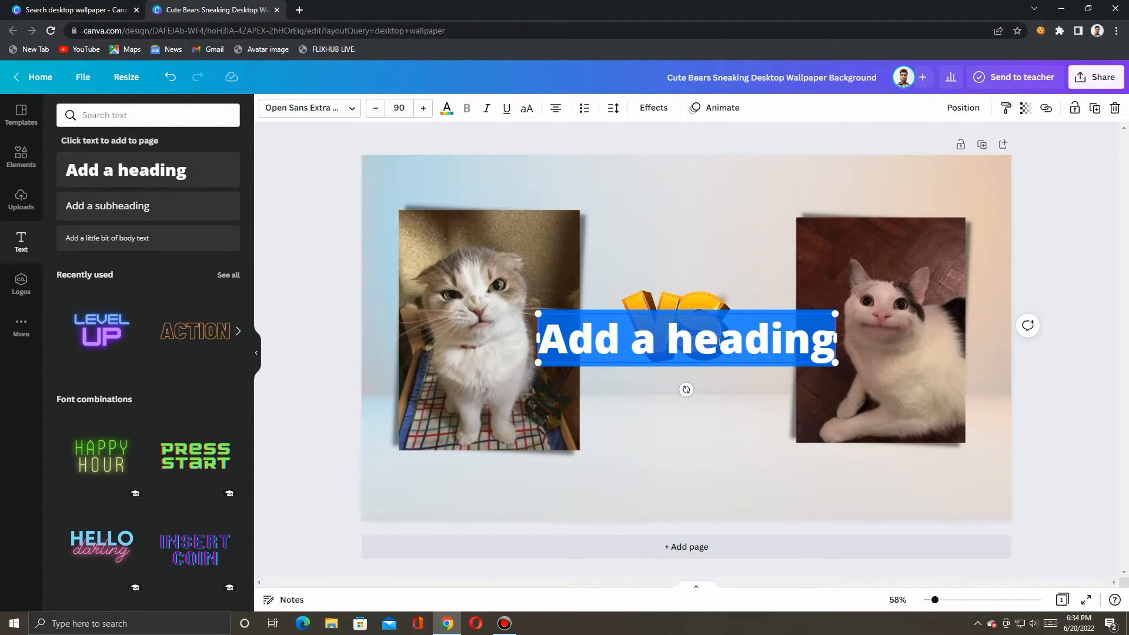
{"action": "key", "text": "BackSpace"}
{"action": "type", "text": "An"}
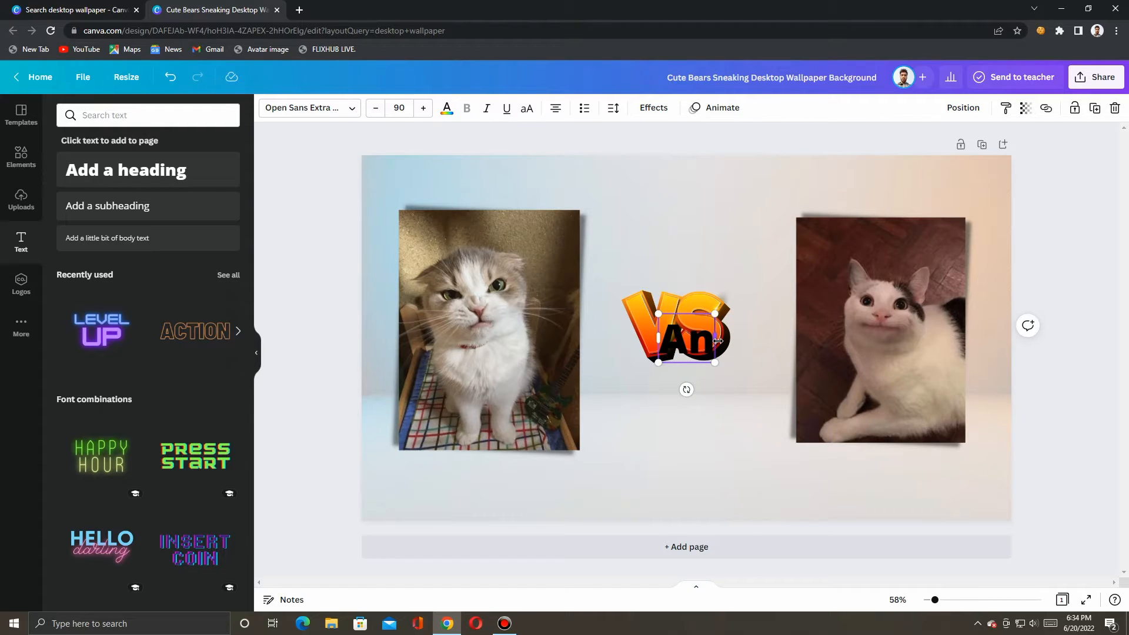
{"action": "type", "text": "gry"}
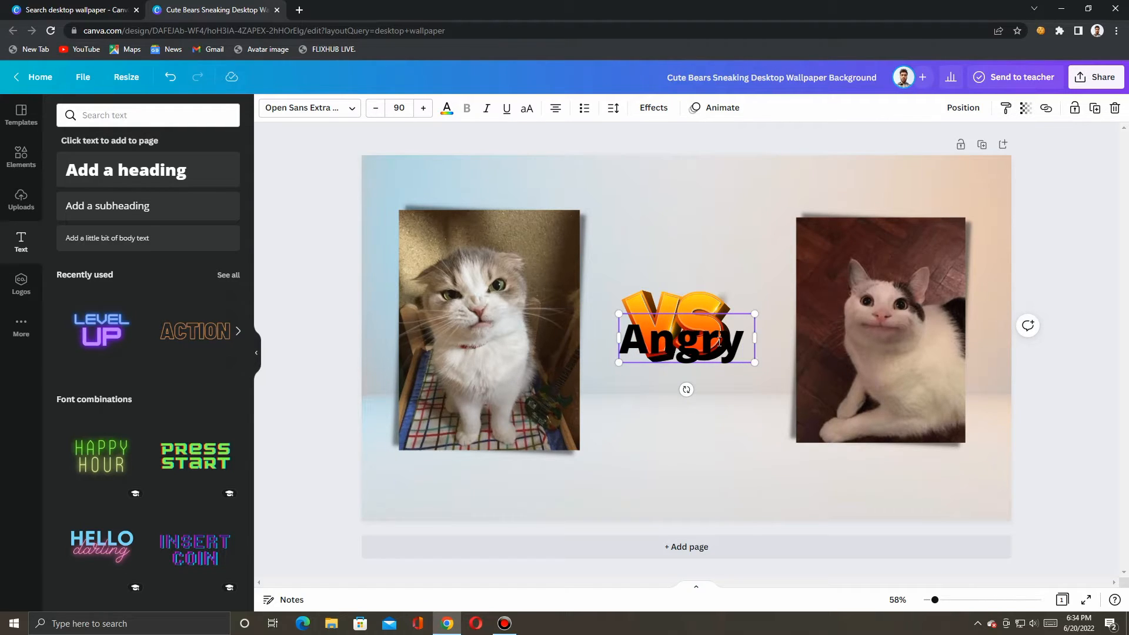
{"action": "type", "text": " Cat"}
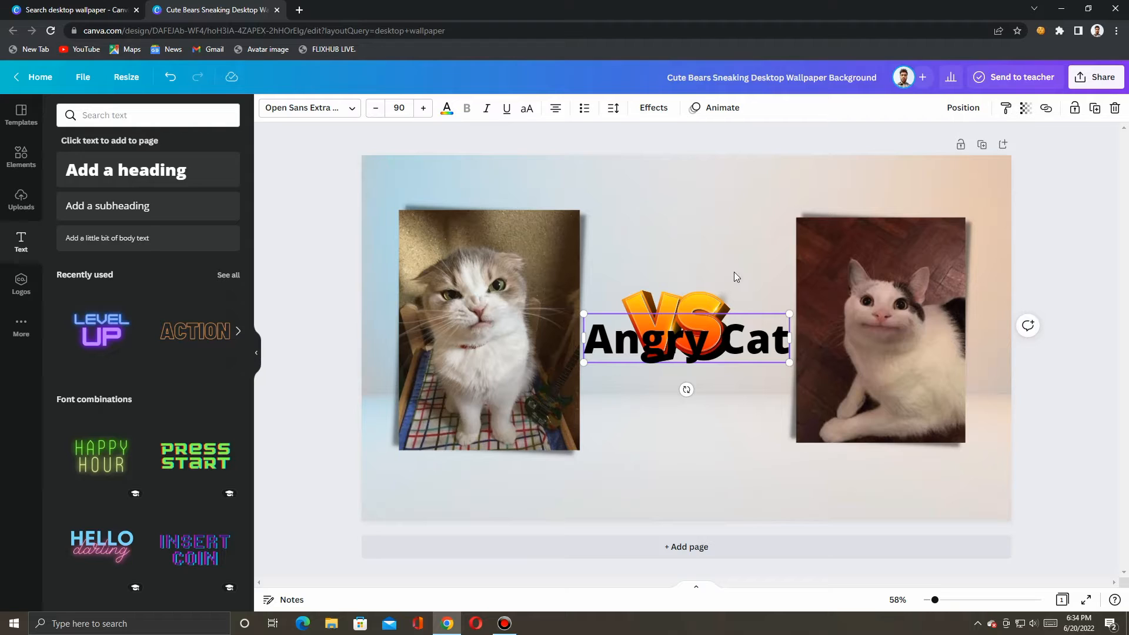
{"action": "left_click", "coordinate": [725, 464]}
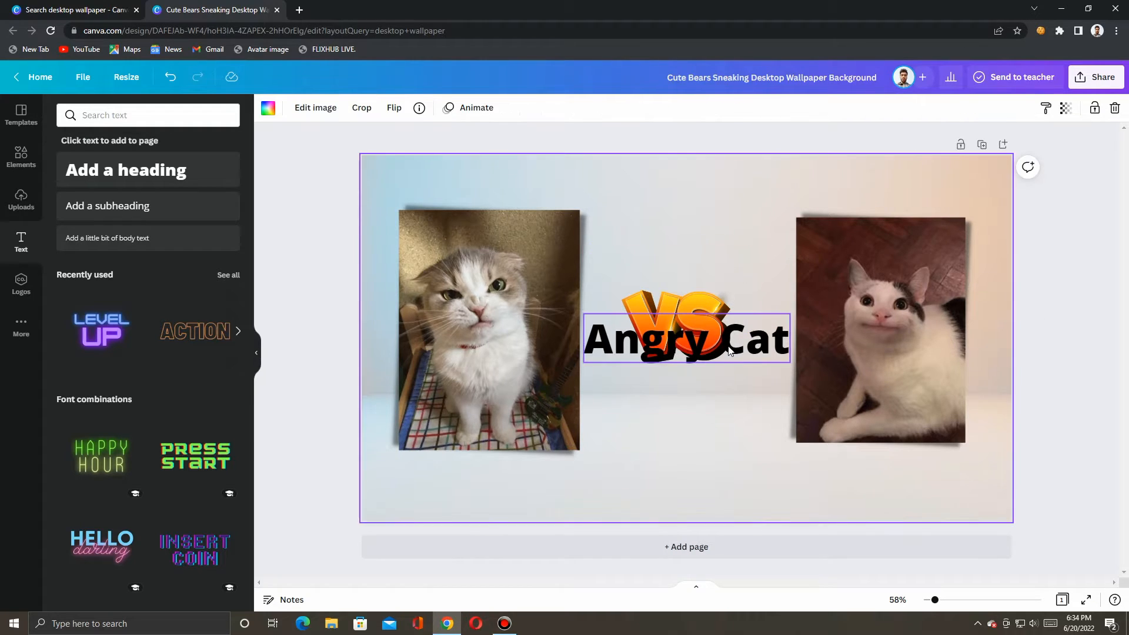
{"action": "left_click_drag", "start_coordinate": [687, 352], "coordinate": [503, 499]}
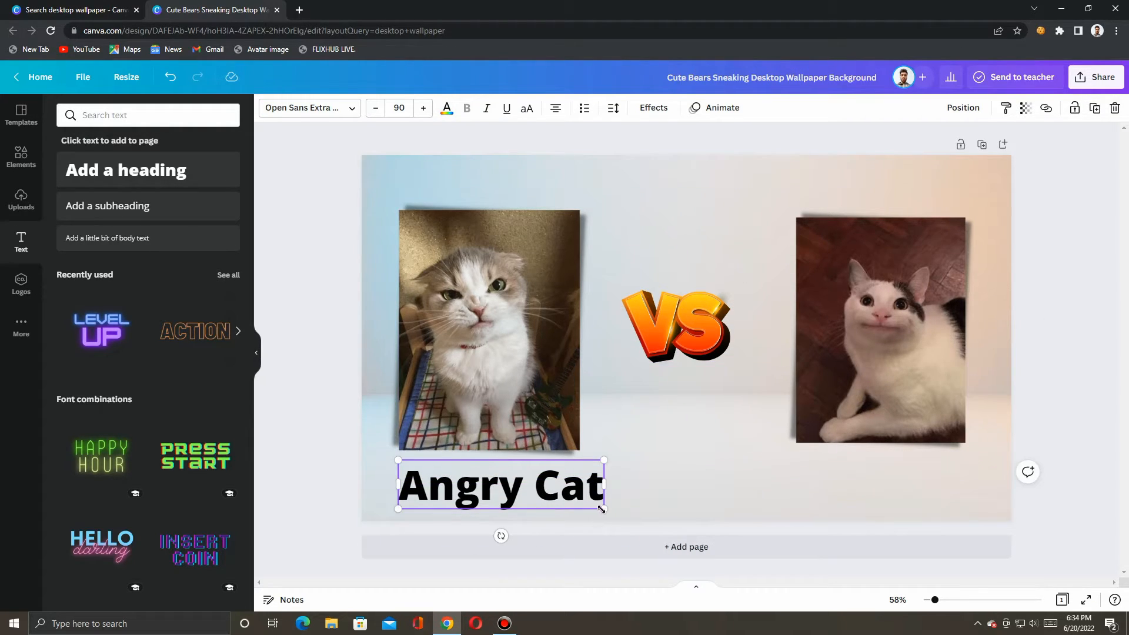
{"action": "left_click_drag", "start_coordinate": [601, 509], "coordinate": [699, 427]}
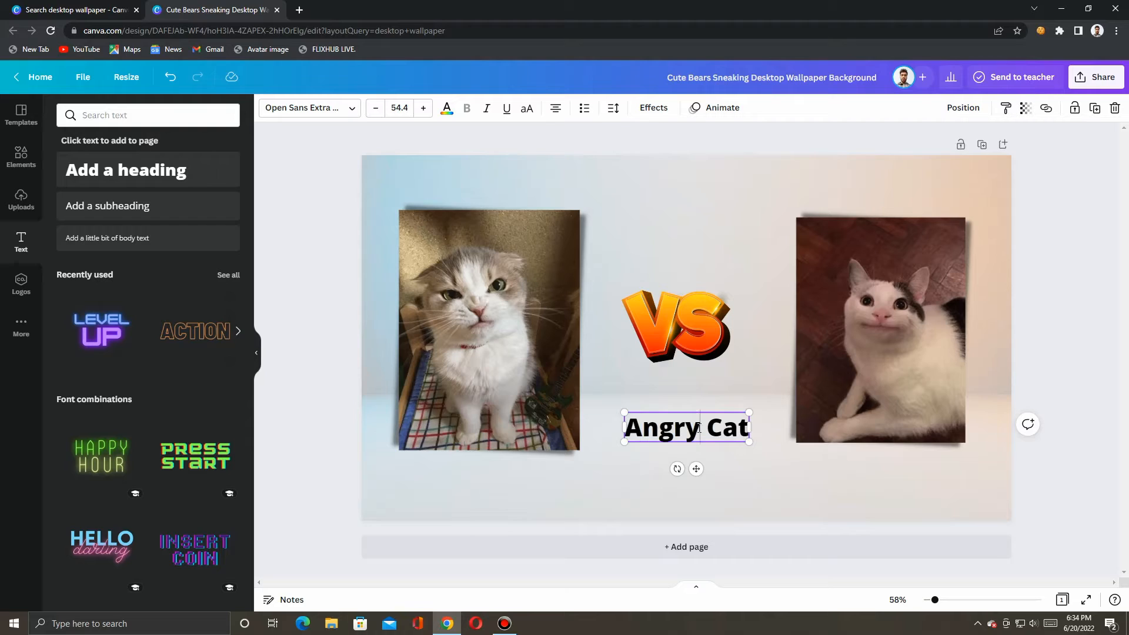
Step: Replace the heading text below the VS graphic with "Funny Cat"
{"action": "left_click", "coordinate": [698, 427]}
{"action": "key", "text": "ctrl+a"}
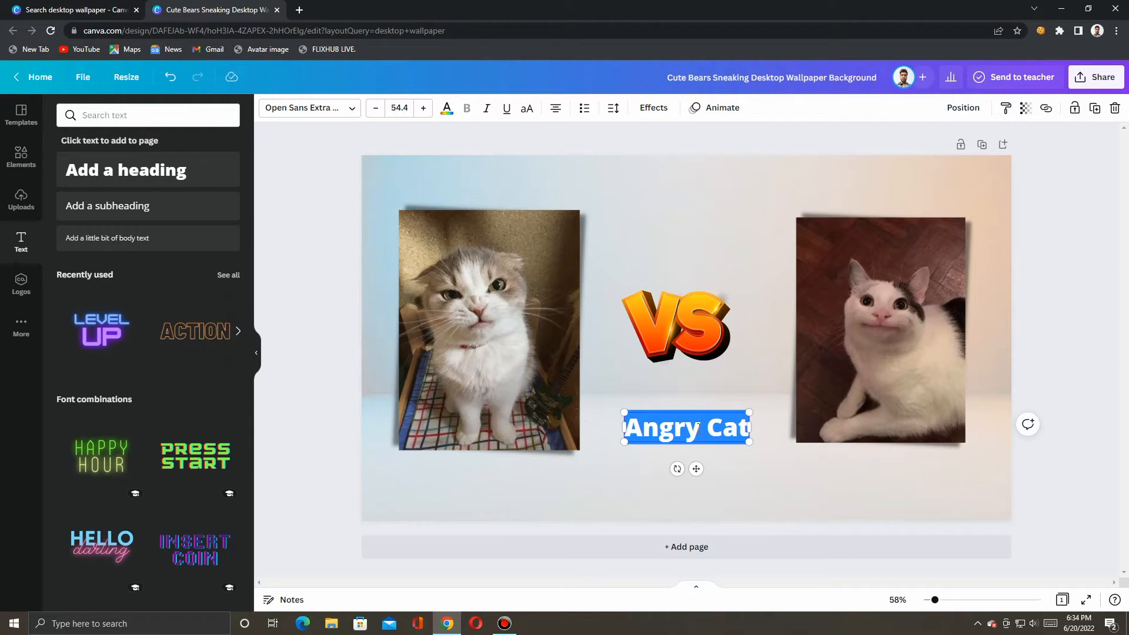
{"action": "type", "text": "Funny"}
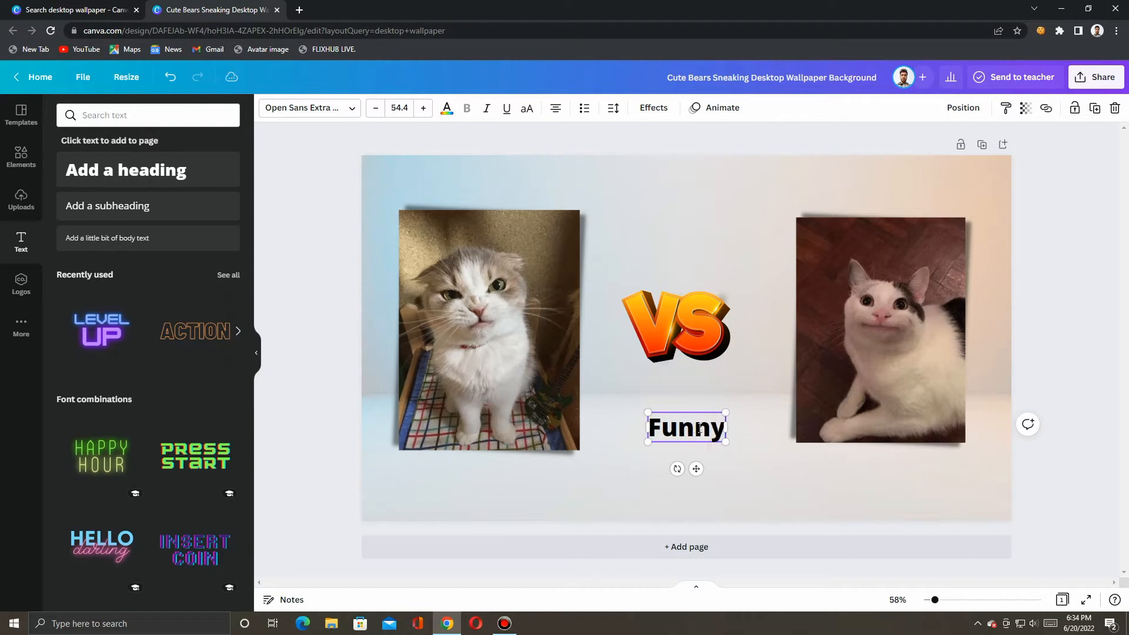
{"action": "type", "text": " Ca"}
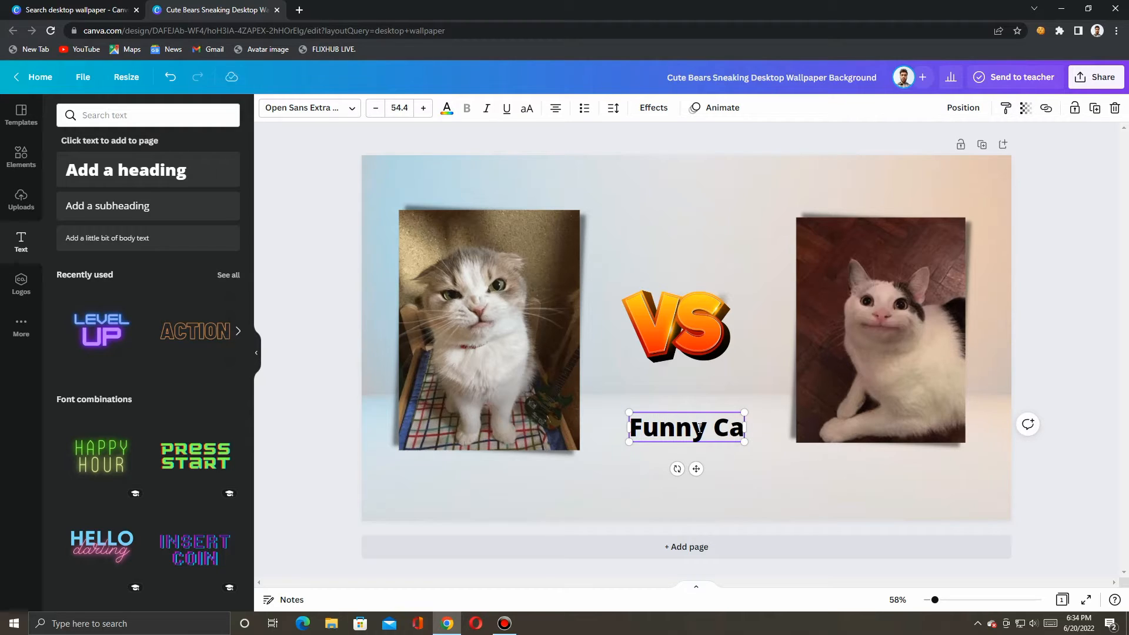
{"action": "type", "text": "t"}
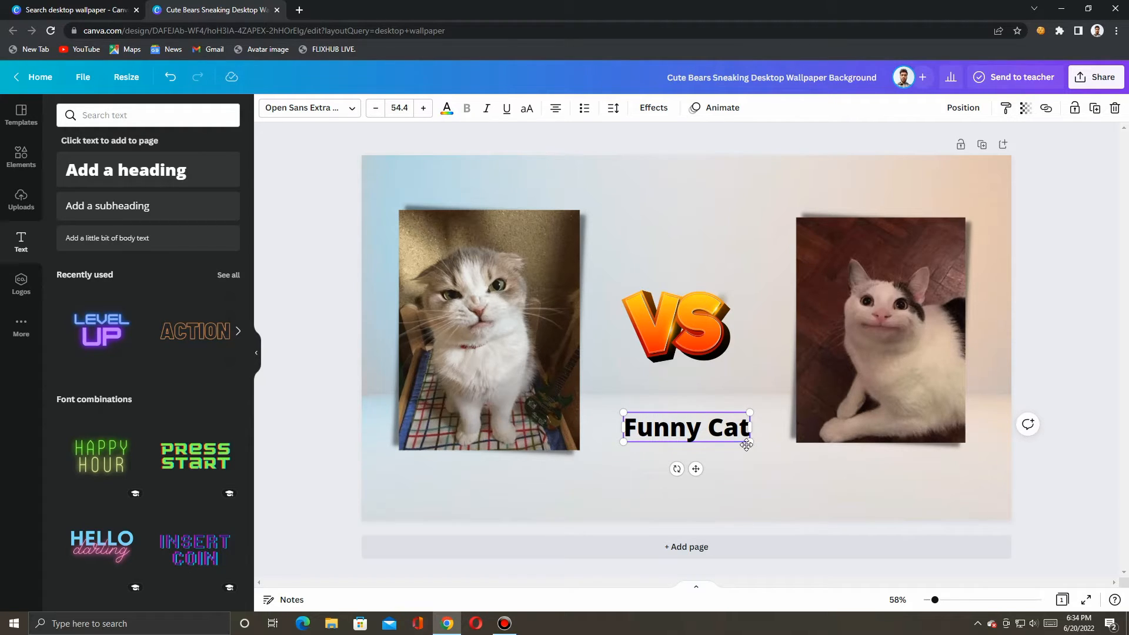
{"action": "left_click", "coordinate": [745, 495]}
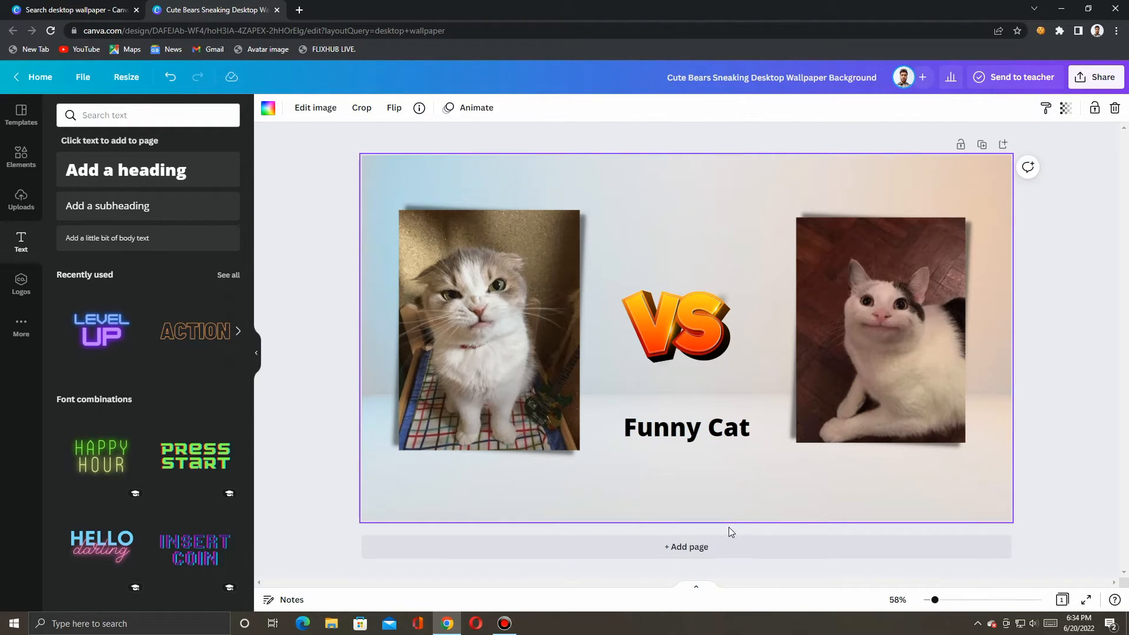
Step: Apply the Background text effect to the "Funny Cat" heading
{"action": "left_click", "coordinate": [692, 438]}
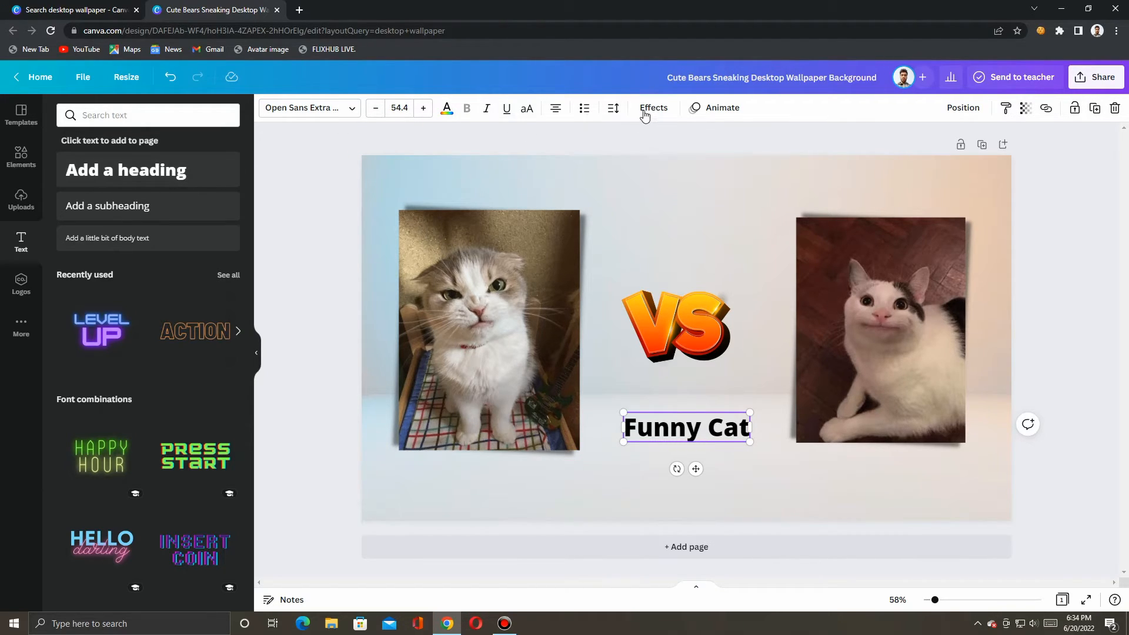
{"action": "left_click", "coordinate": [454, 117]}
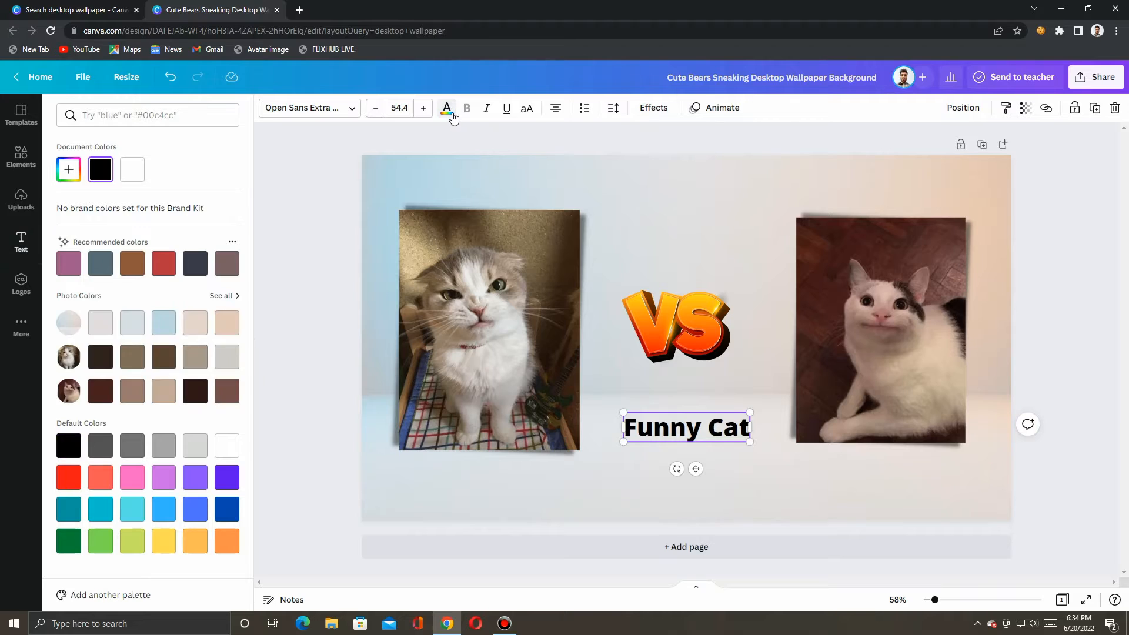
{"action": "left_click", "coordinate": [450, 118]}
{"action": "left_click", "coordinate": [652, 112]}
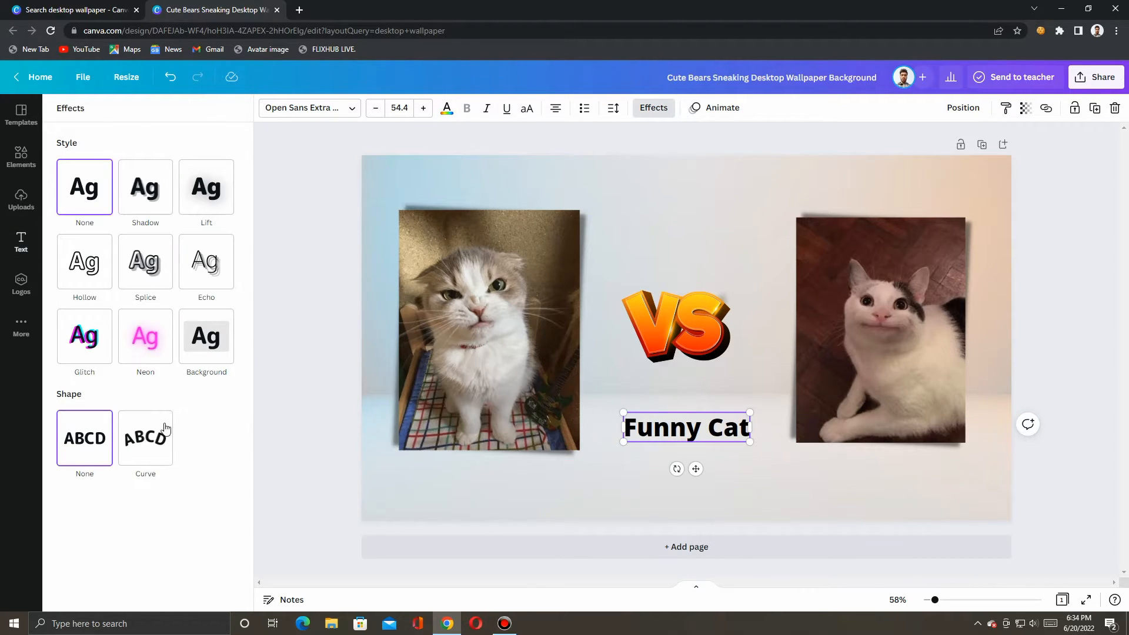
{"action": "left_click", "coordinate": [204, 344]}
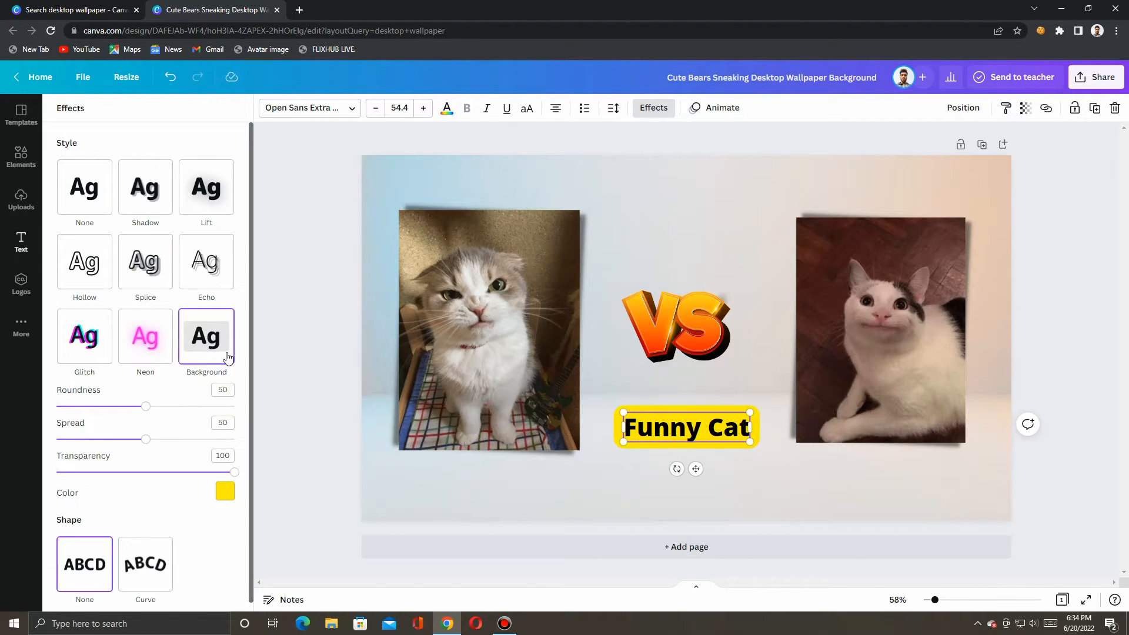
Step: Try several default colours, including grey, pink and purple, for the heading's background effect and settle on light blue
{"action": "left_click", "coordinate": [228, 498]}
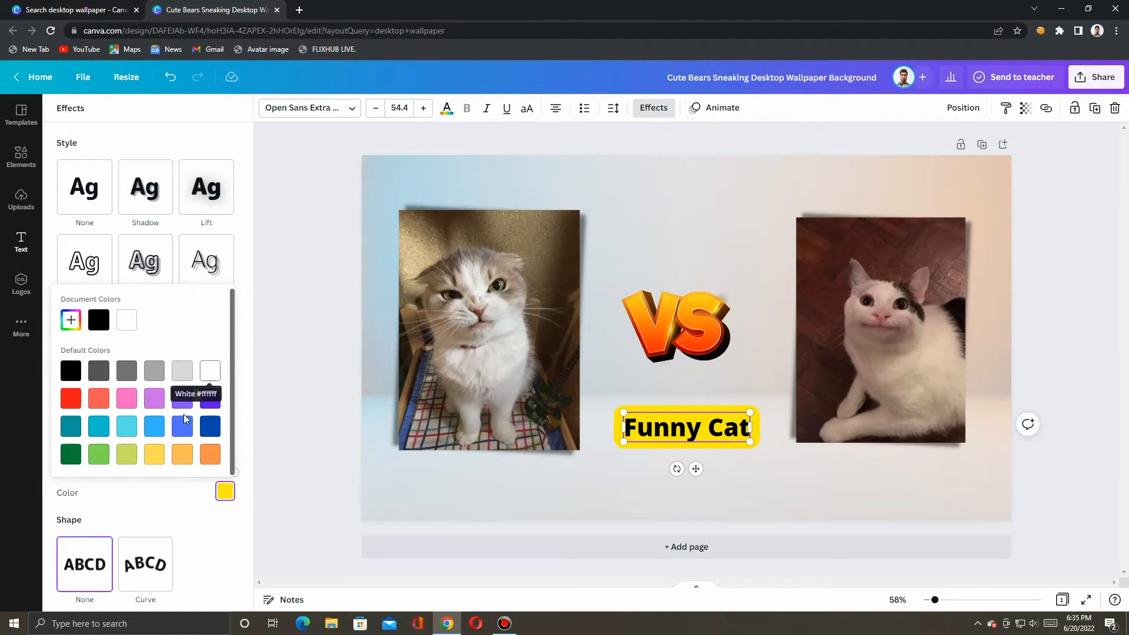
{"action": "left_click", "coordinate": [155, 429]}
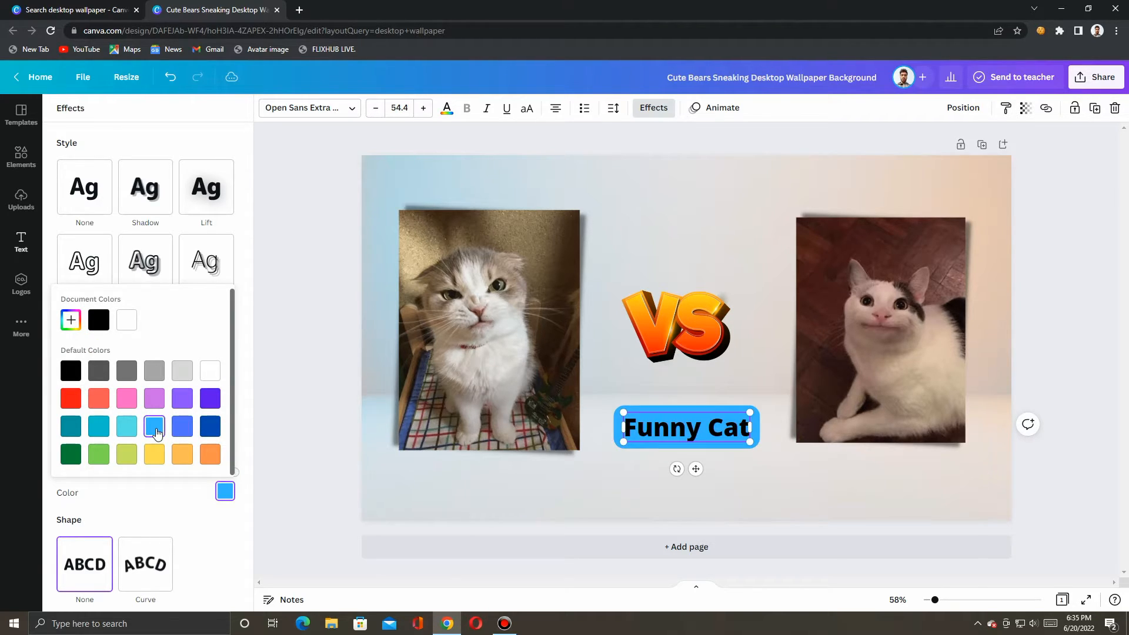
{"action": "left_click", "coordinate": [208, 374]}
{"action": "left_click", "coordinate": [183, 373]}
{"action": "left_click", "coordinate": [151, 376]}
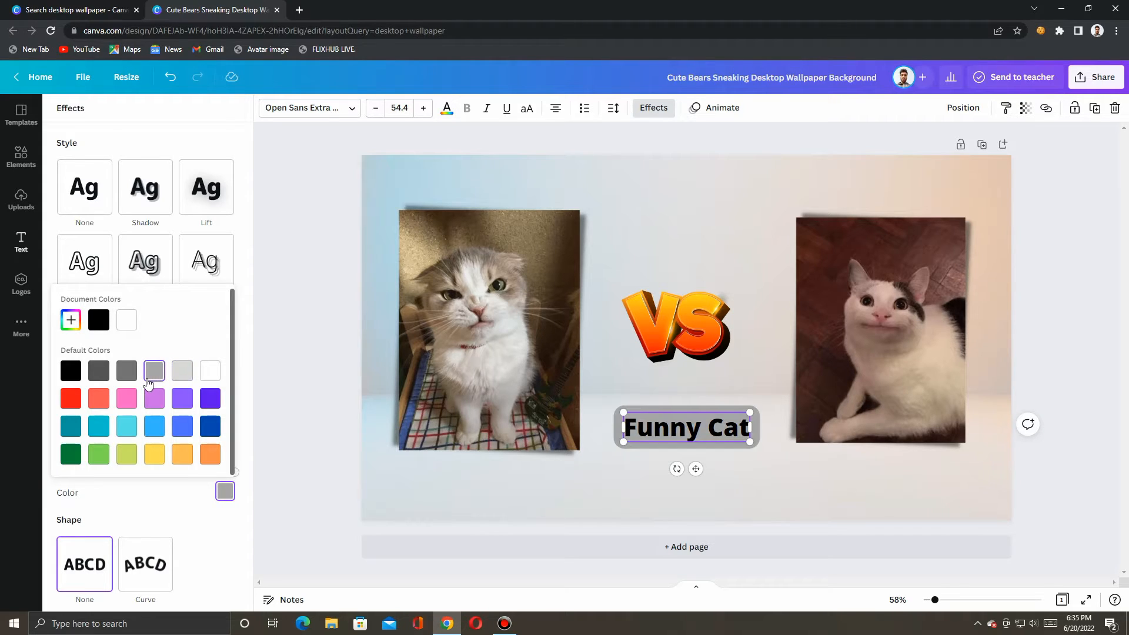
{"action": "left_click", "coordinate": [182, 372]}
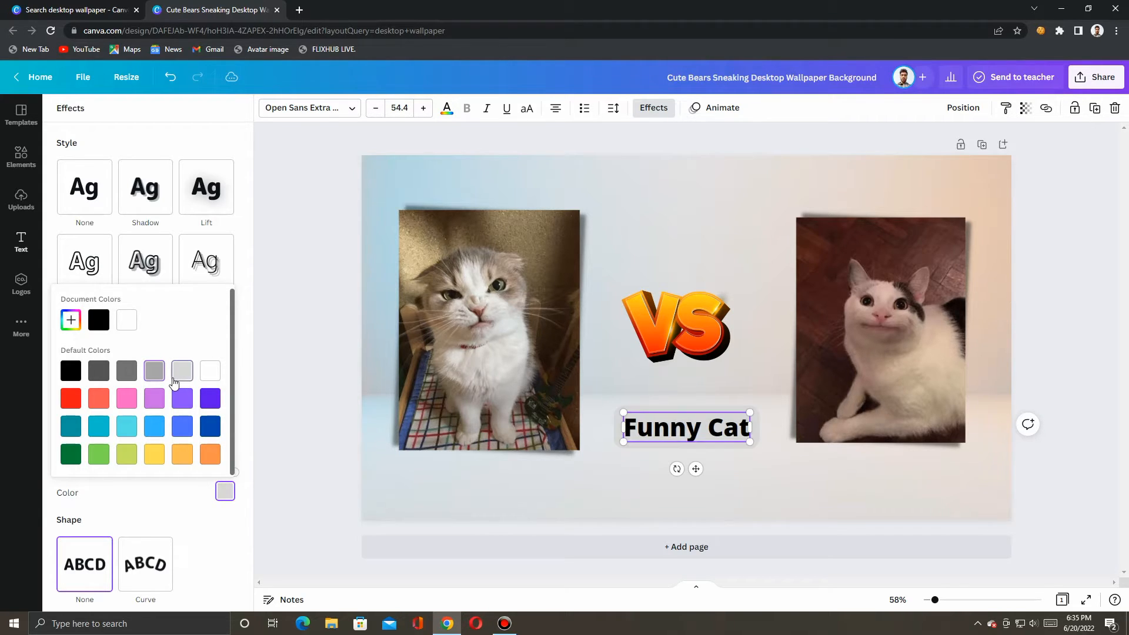
{"action": "left_click", "coordinate": [100, 457]}
{"action": "left_click", "coordinate": [131, 403]}
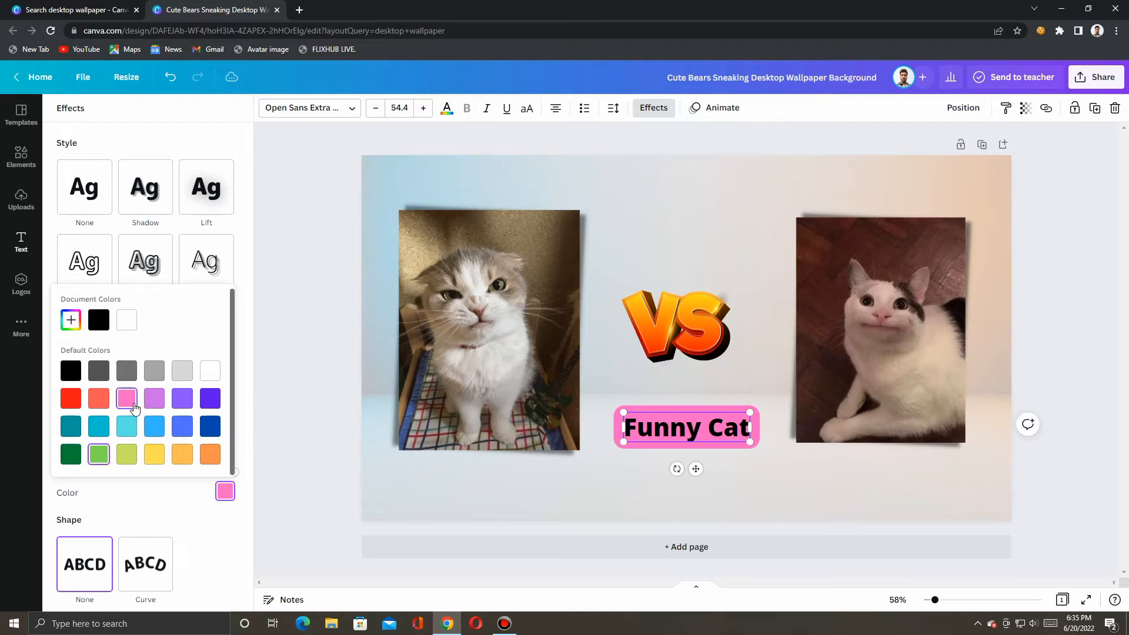
{"action": "left_click", "coordinate": [103, 427]}
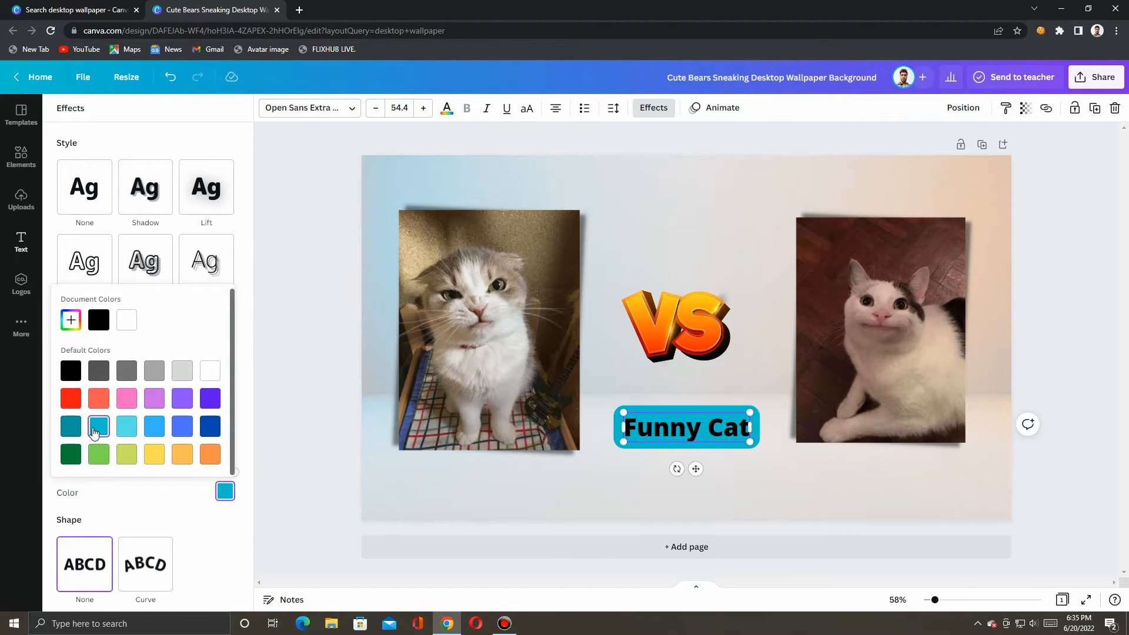
{"action": "left_click", "coordinate": [126, 372]}
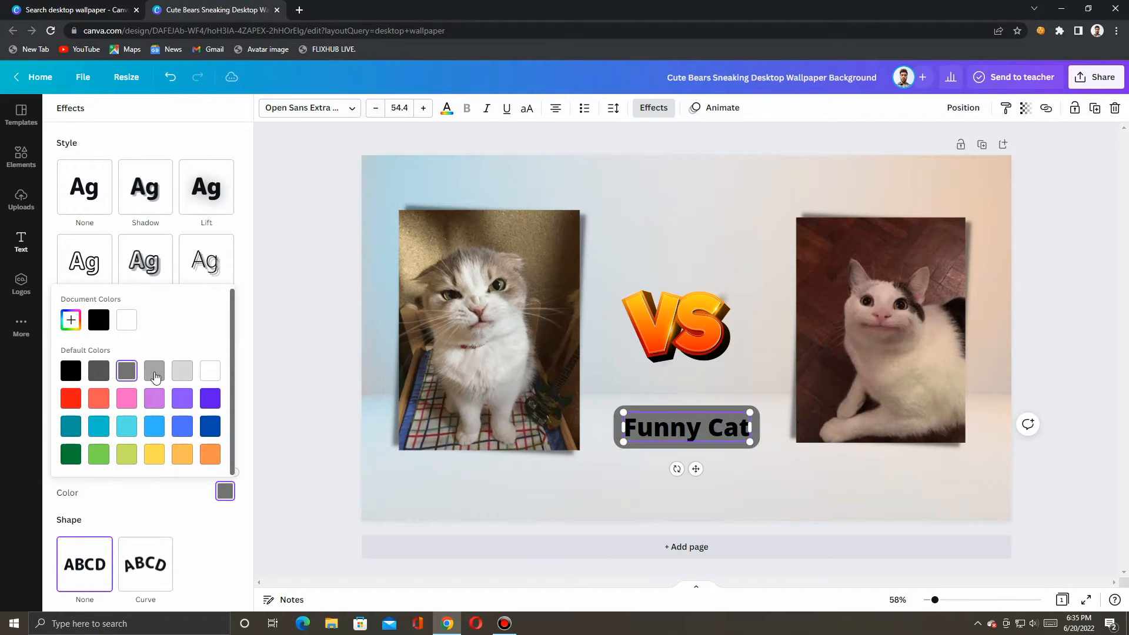
{"action": "left_click", "coordinate": [154, 371]}
{"action": "left_click", "coordinate": [154, 399]}
{"action": "left_click", "coordinate": [182, 398]}
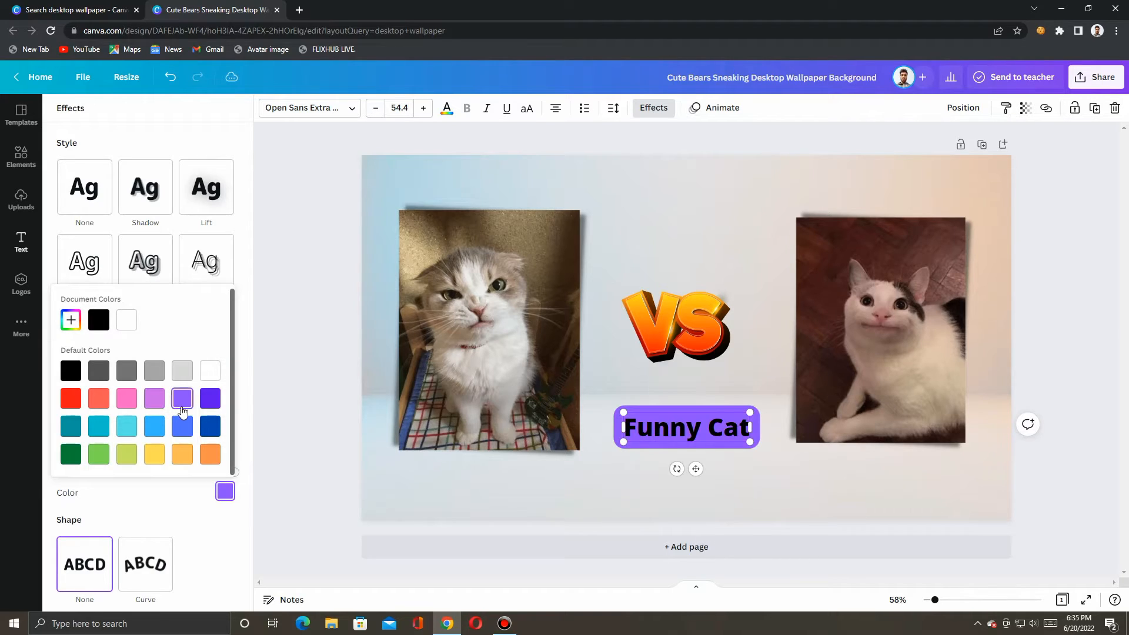
{"action": "left_click", "coordinate": [210, 398]}
{"action": "left_click", "coordinate": [210, 425]}
{"action": "left_click", "coordinate": [182, 426]}
{"action": "left_click", "coordinate": [157, 429]}
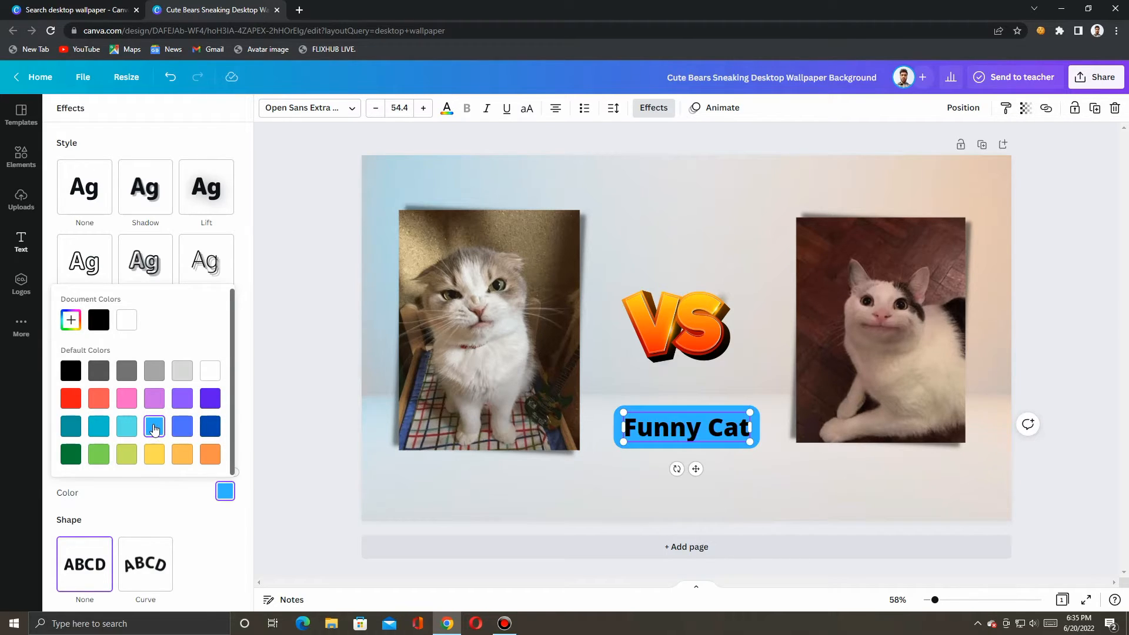
Step: Change the "Funny Cat" heading's background effect to the light turquoise default colour
{"action": "left_click", "coordinate": [128, 427]}
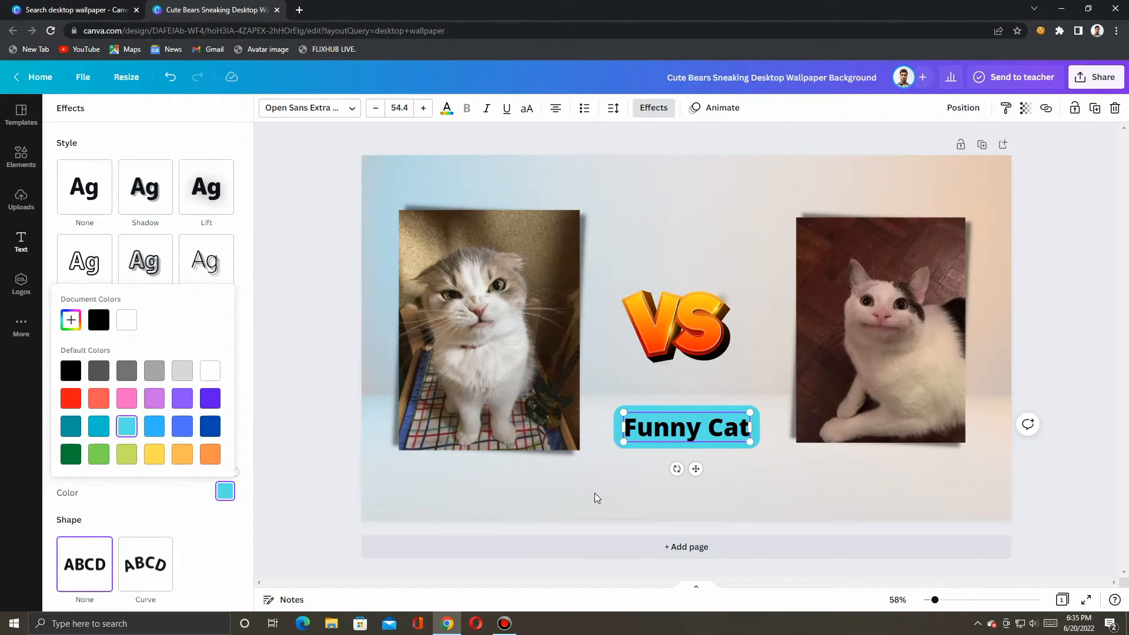
{"action": "left_click", "coordinate": [595, 493]}
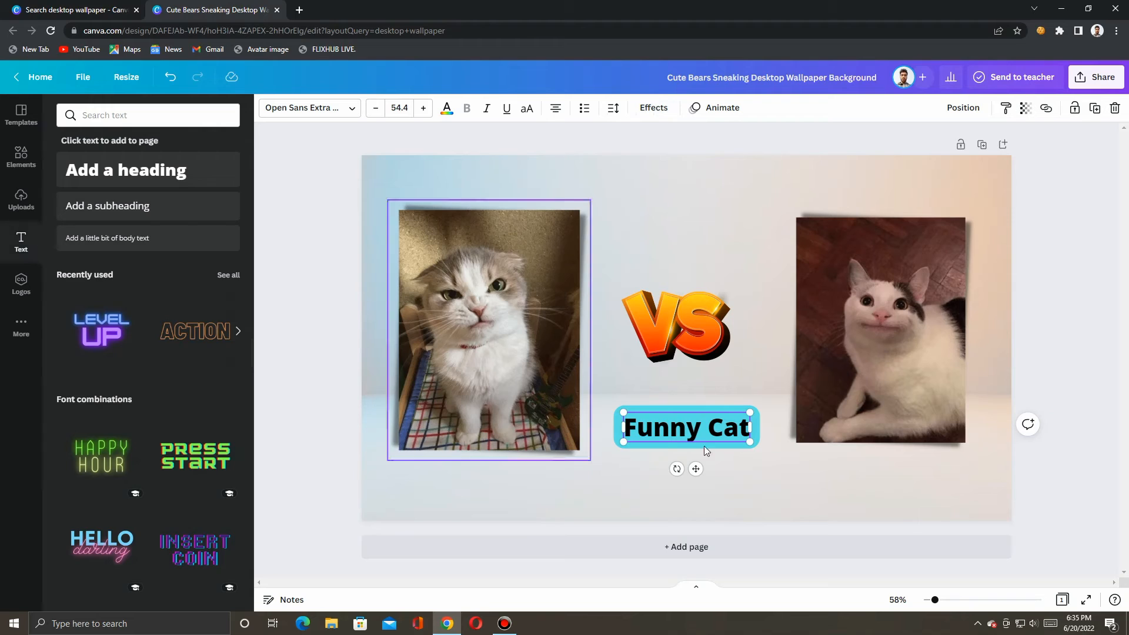
Step: Try the Open Sans, Open Sauce, Ananias and Anahaw fonts on the "Funny Cat" heading
{"action": "left_click", "coordinate": [302, 113]}
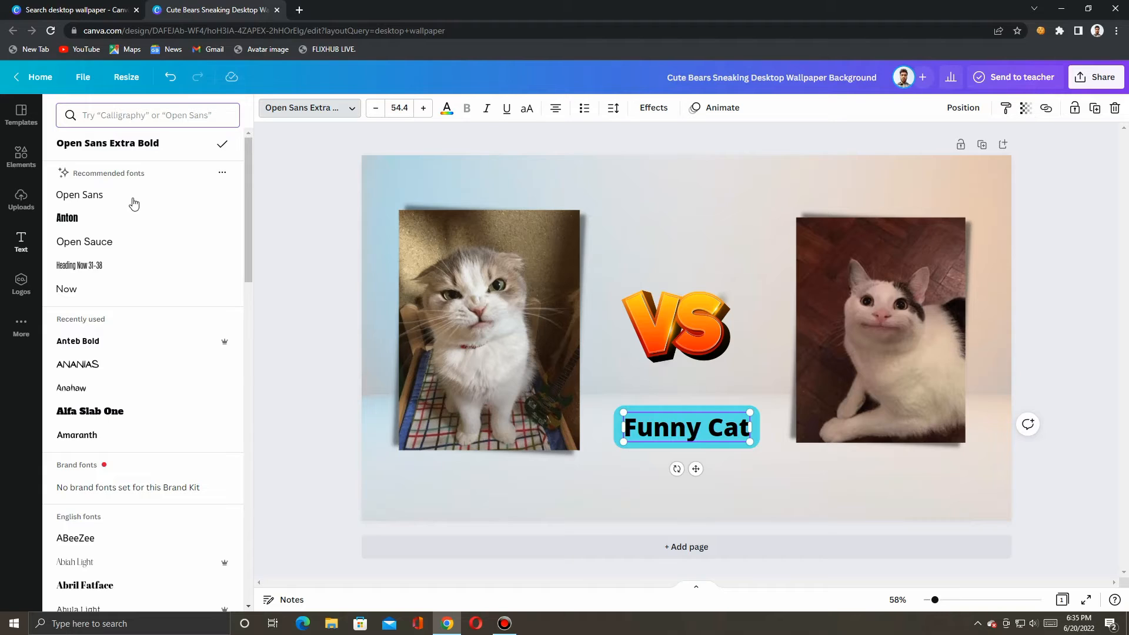
{"action": "left_click", "coordinate": [81, 197]}
{"action": "left_click", "coordinate": [88, 242]}
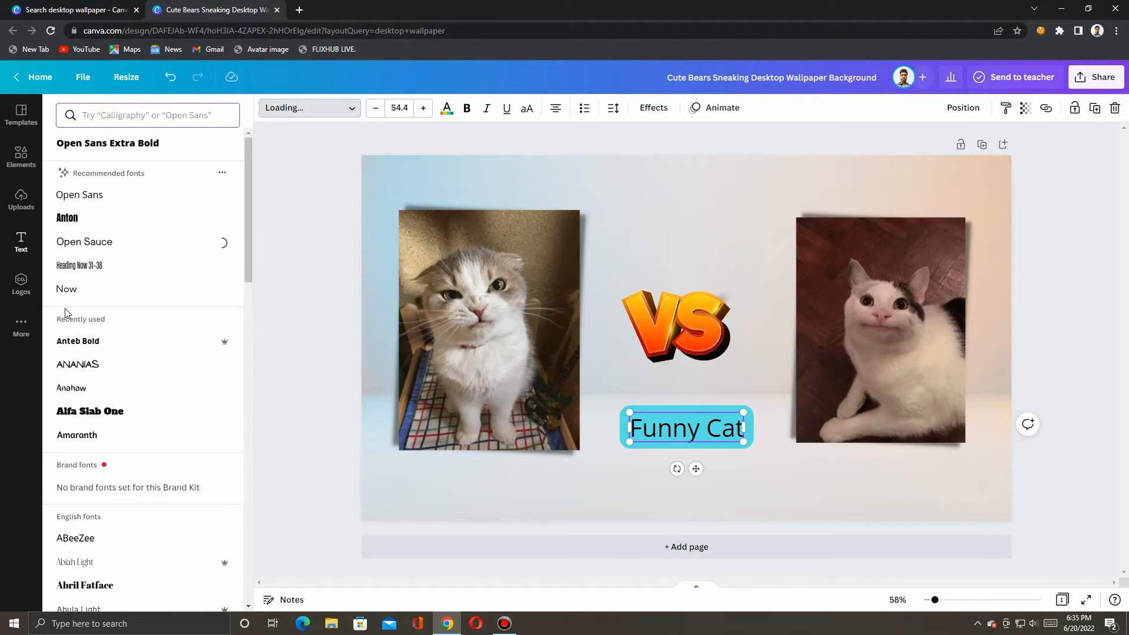
{"action": "left_click", "coordinate": [89, 366]}
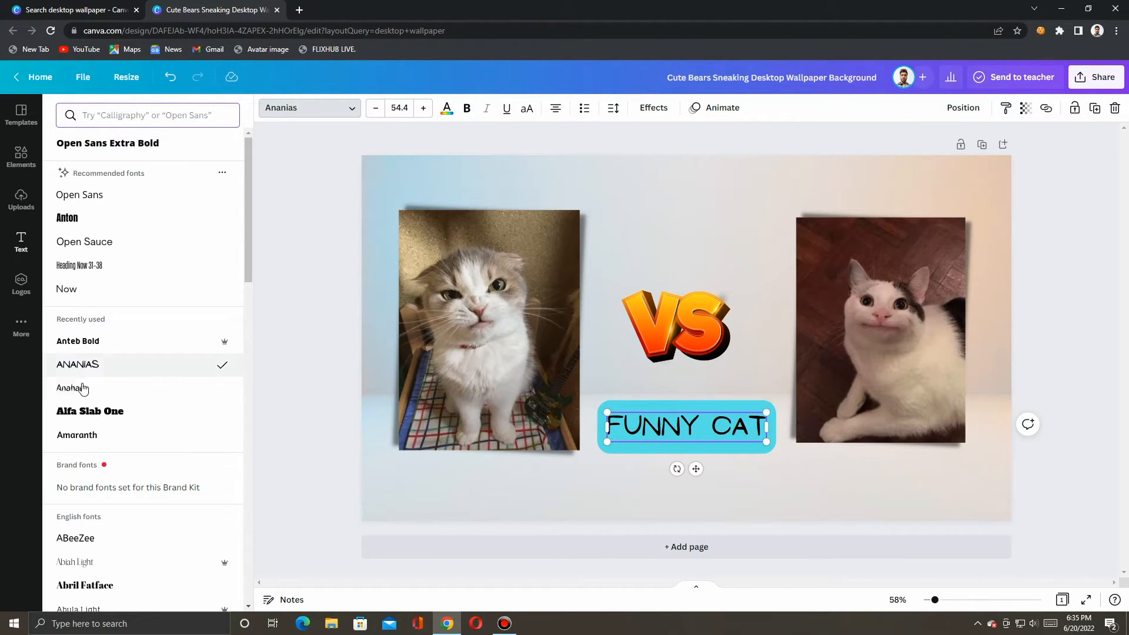
{"action": "left_click", "coordinate": [83, 389]}
{"action": "scroll", "coordinate": [103, 382], "scroll_direction": "down", "scroll_amount": 2}
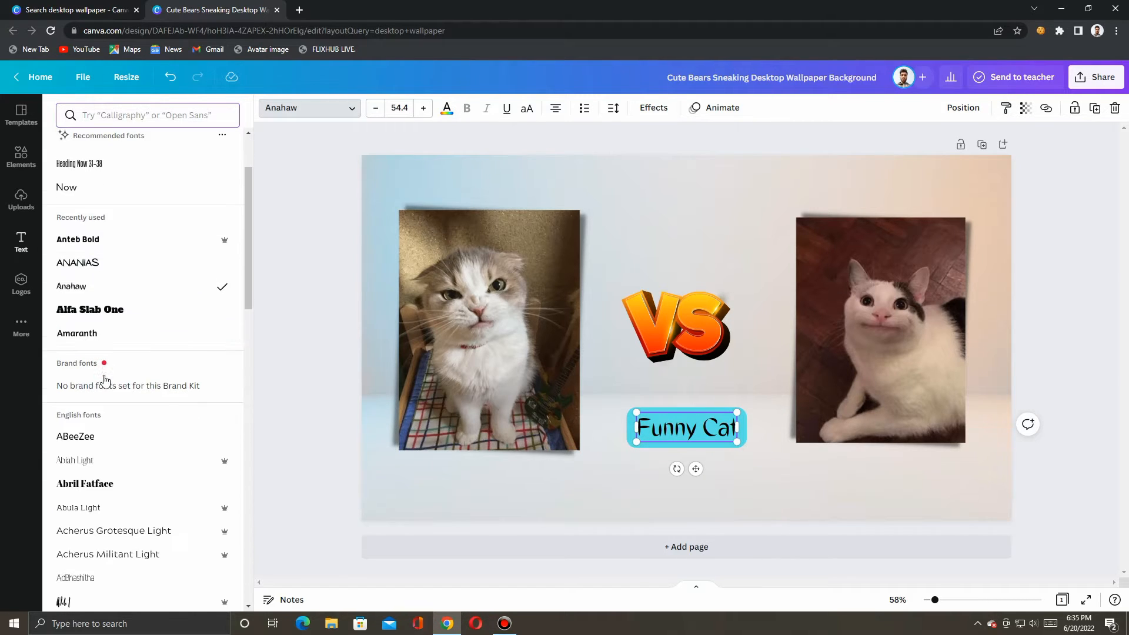
{"action": "double_click", "coordinate": [623, 492]}
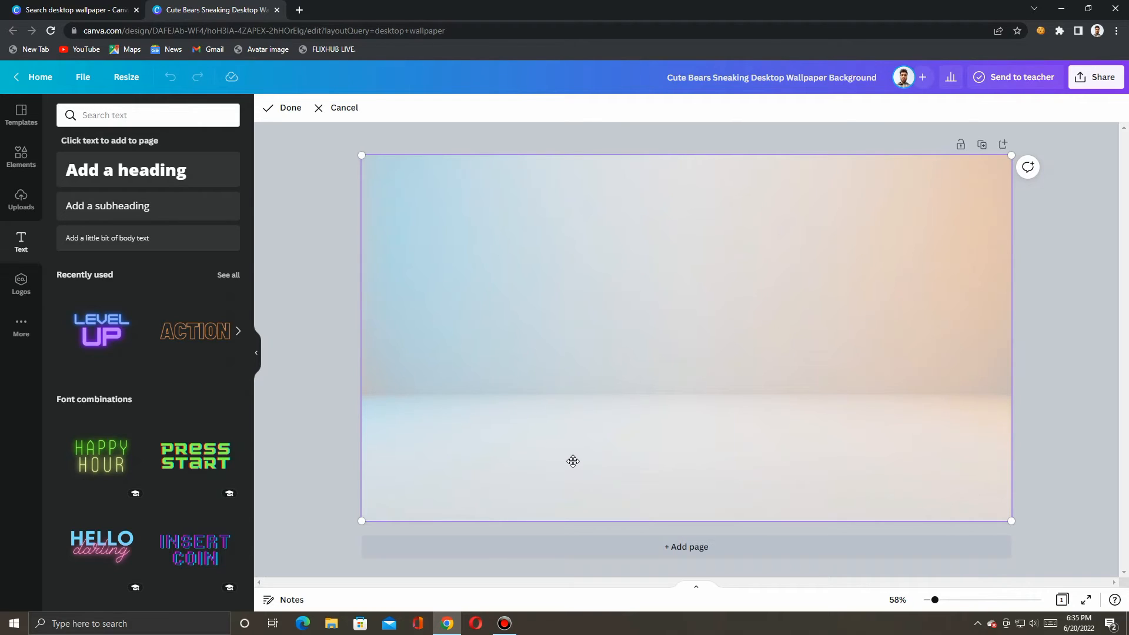
{"action": "left_click", "coordinate": [332, 249]}
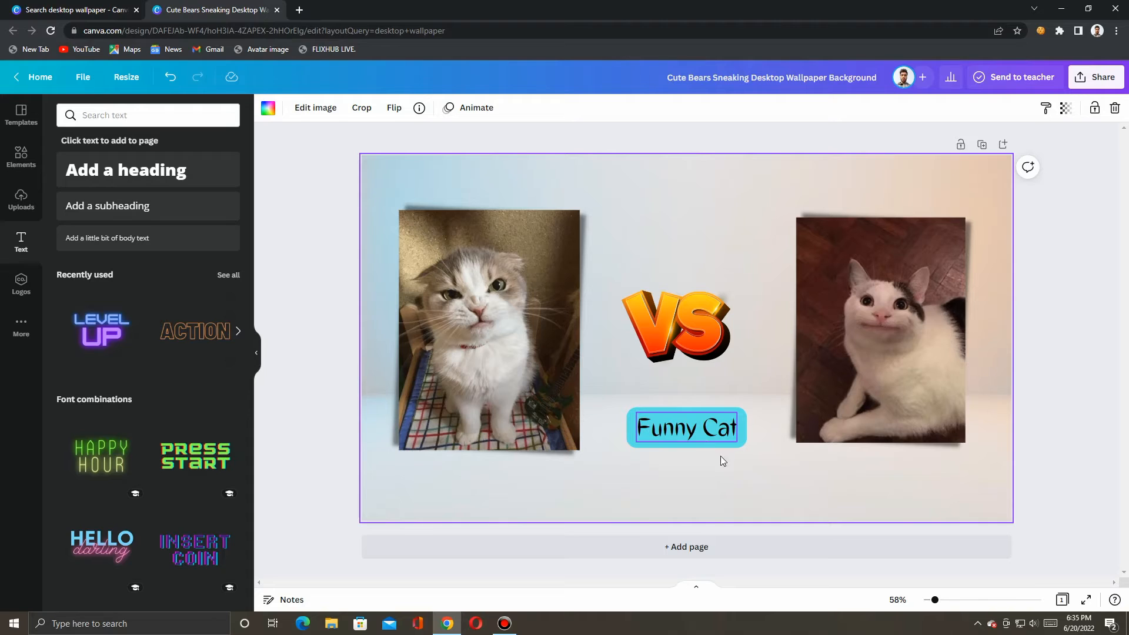
Step: Enlarge the "Funny Cat" heading to font size 67.4 and recentre it below the VS graphic
{"action": "left_click", "coordinate": [710, 439]}
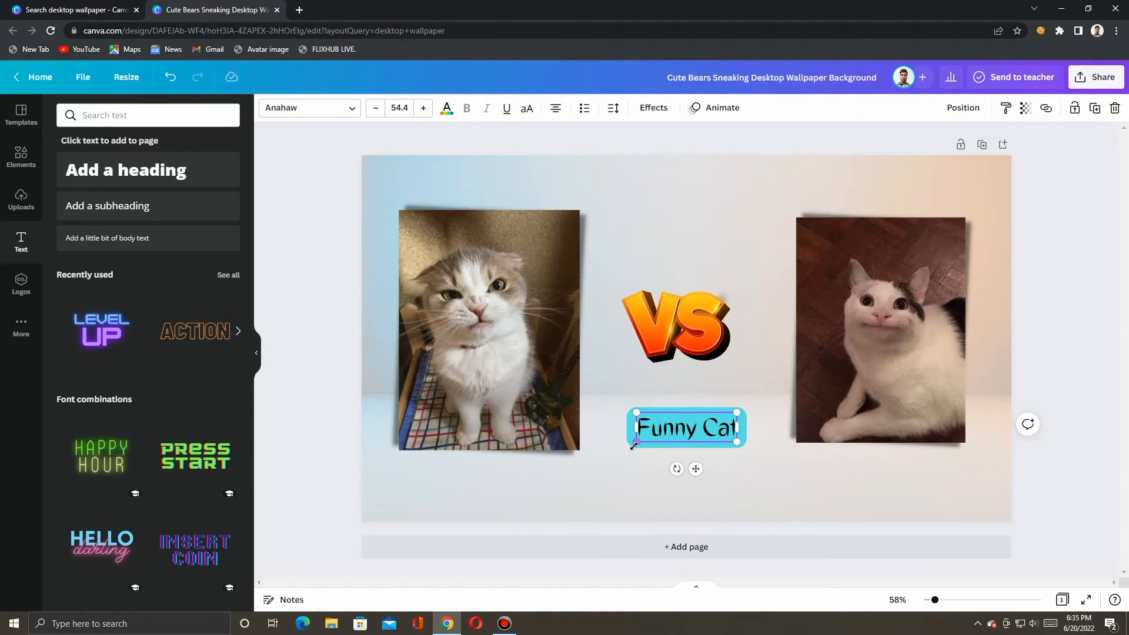
{"action": "left_click_drag", "start_coordinate": [637, 441], "coordinate": [612, 449]}
{"action": "left_click_drag", "start_coordinate": [679, 436], "coordinate": [691, 432]}
{"action": "left_click", "coordinate": [743, 477]}
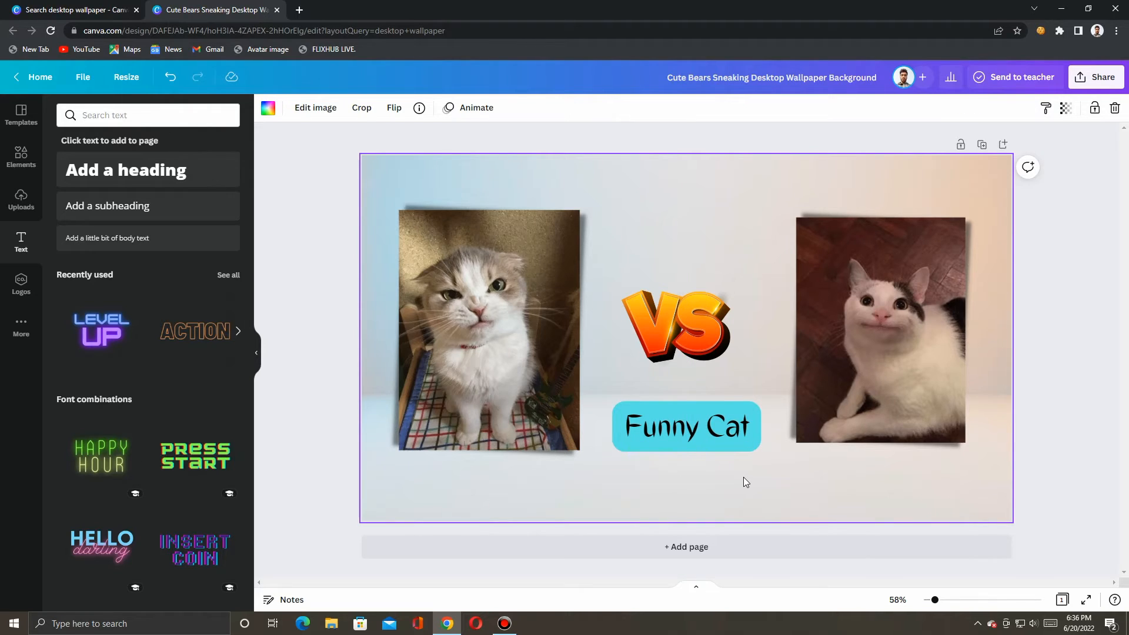
Step: Try the Alegreya Bold, Allerta Stencil, Anchorage Bold and Archivo Narrow fonts on the "Funny Cat" heading
{"action": "left_click", "coordinate": [691, 430]}
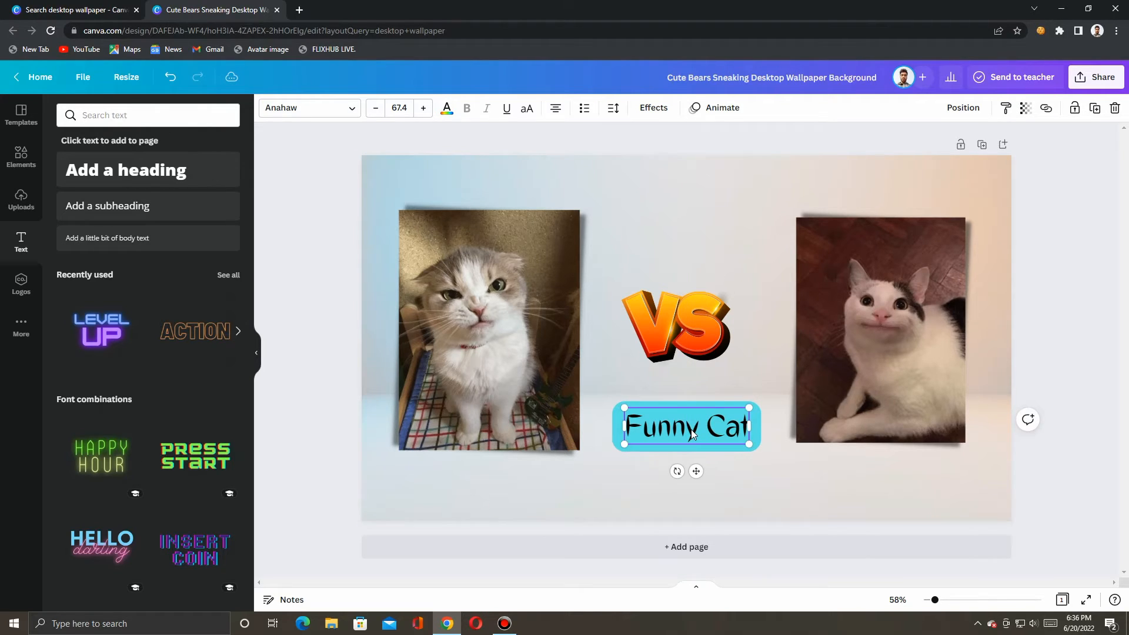
{"action": "left_click", "coordinate": [321, 109]}
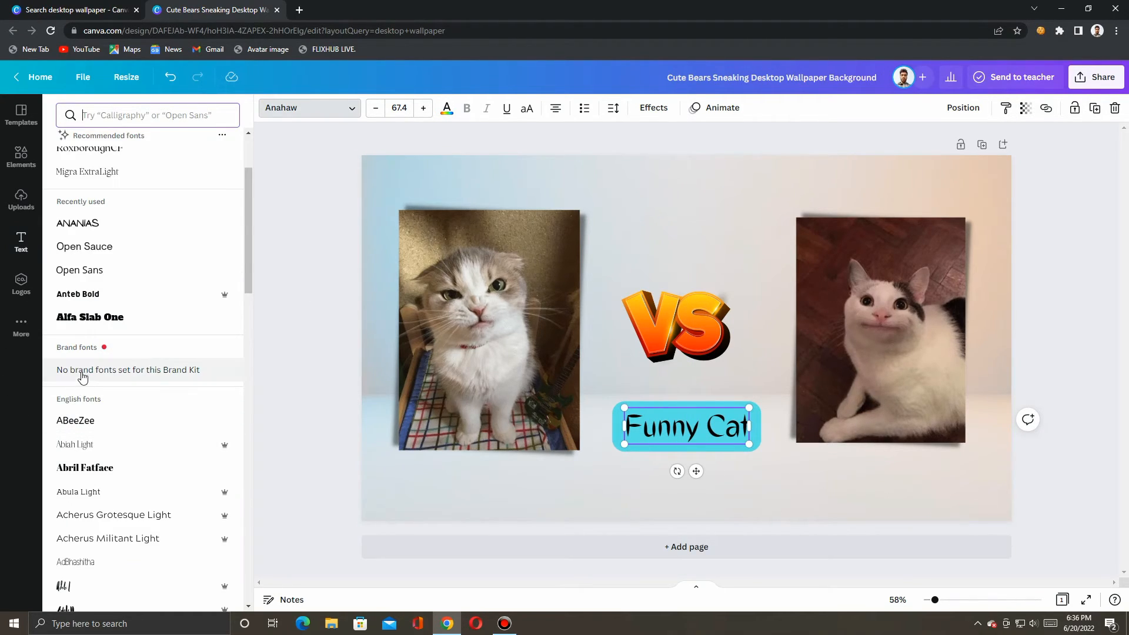
{"action": "scroll", "coordinate": [88, 373], "scroll_direction": "down", "scroll_amount": 4}
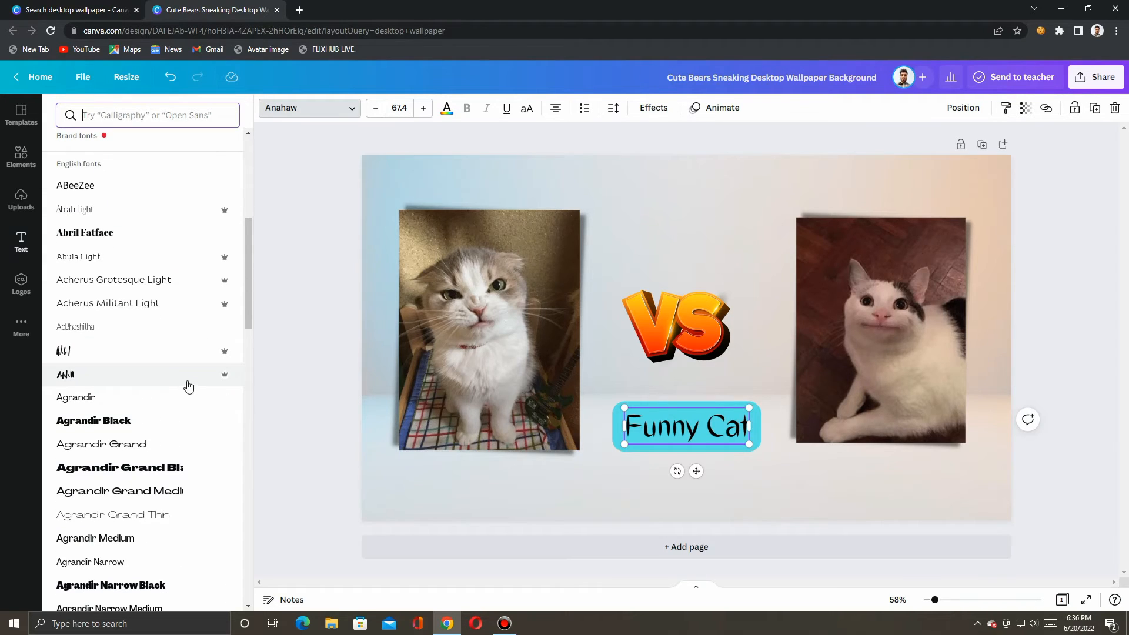
{"action": "scroll", "coordinate": [122, 405], "scroll_direction": "down", "scroll_amount": 10}
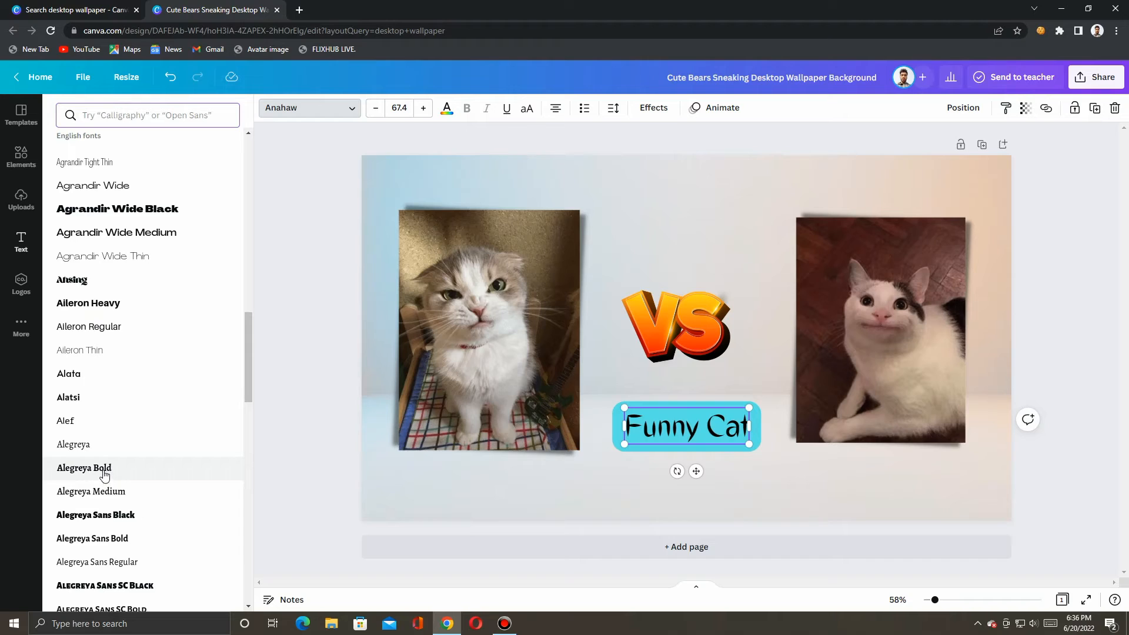
{"action": "left_click", "coordinate": [104, 471]}
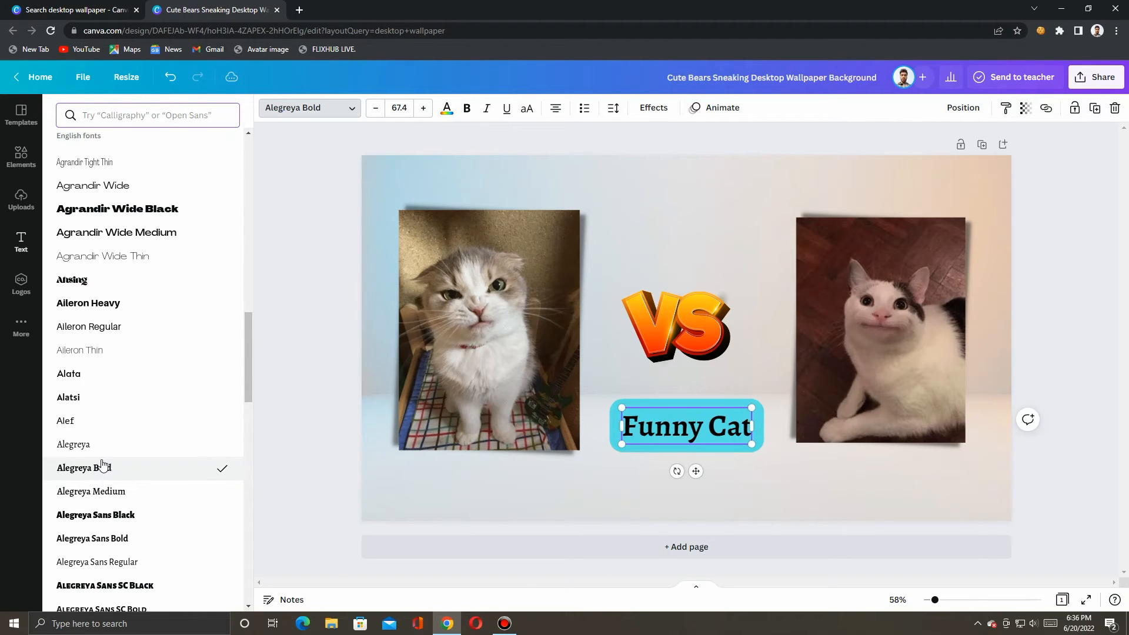
{"action": "scroll", "coordinate": [104, 466], "scroll_direction": "down", "scroll_amount": 6}
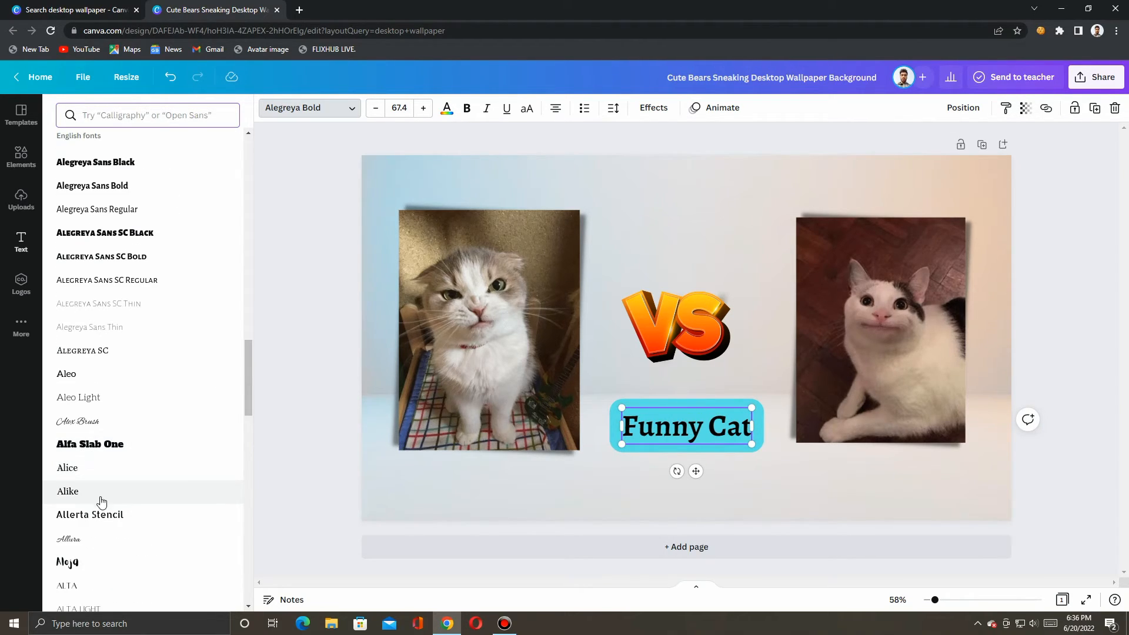
{"action": "left_click", "coordinate": [95, 521]}
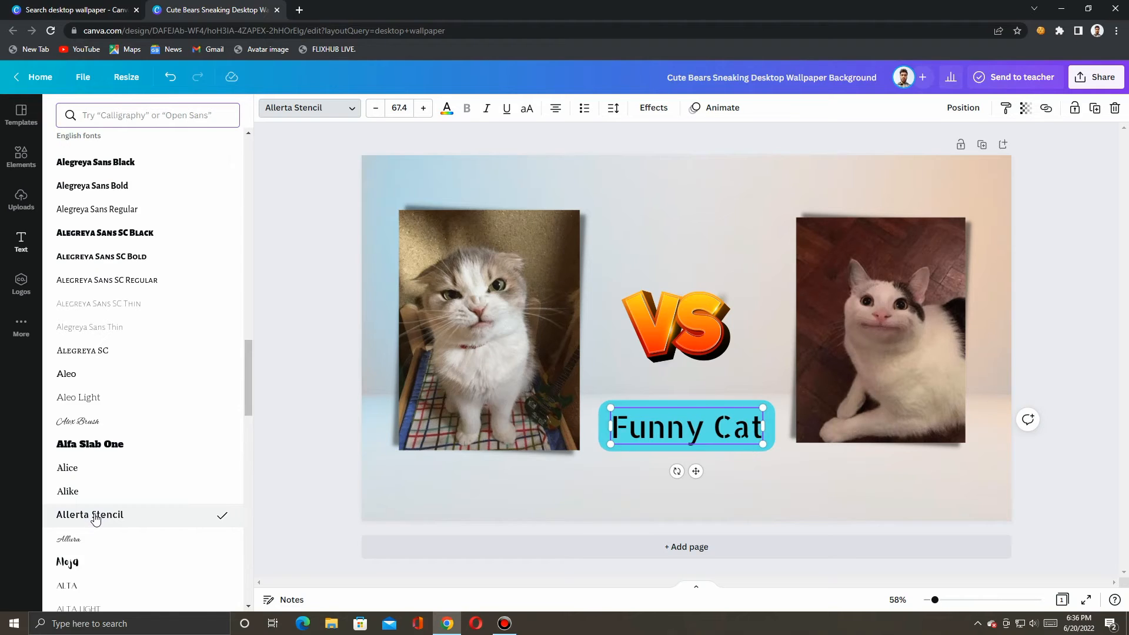
{"action": "scroll", "coordinate": [106, 519], "scroll_direction": "down", "scroll_amount": 1}
{"action": "scroll", "coordinate": [106, 520], "scroll_direction": "down", "scroll_amount": 5}
{"action": "left_click", "coordinate": [106, 529]}
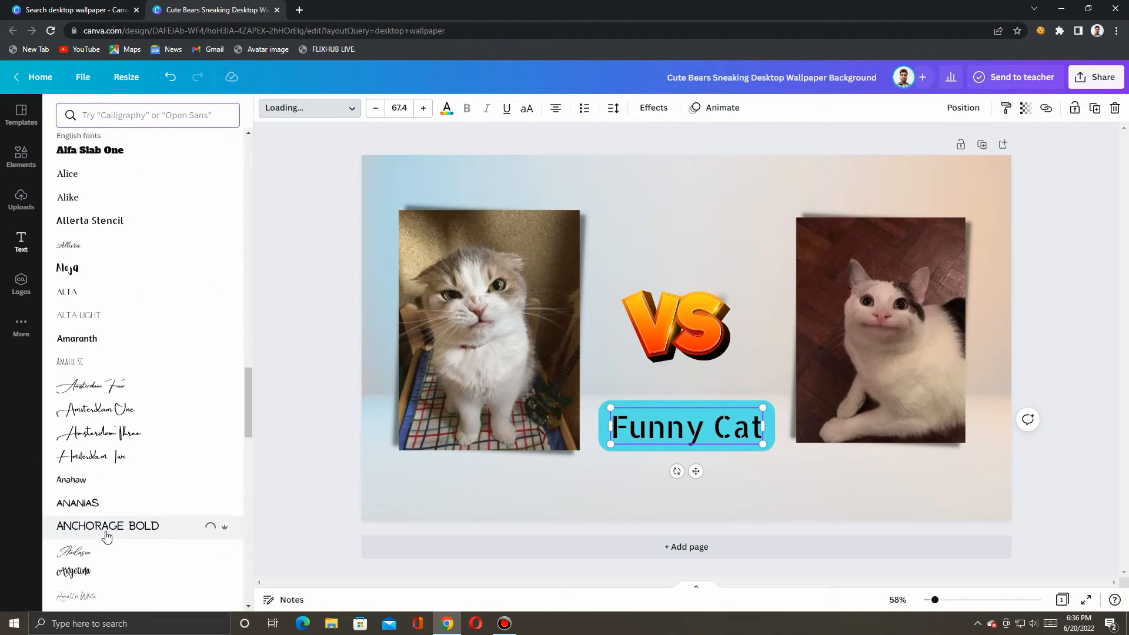
{"action": "scroll", "coordinate": [109, 524], "scroll_direction": "down", "scroll_amount": 6}
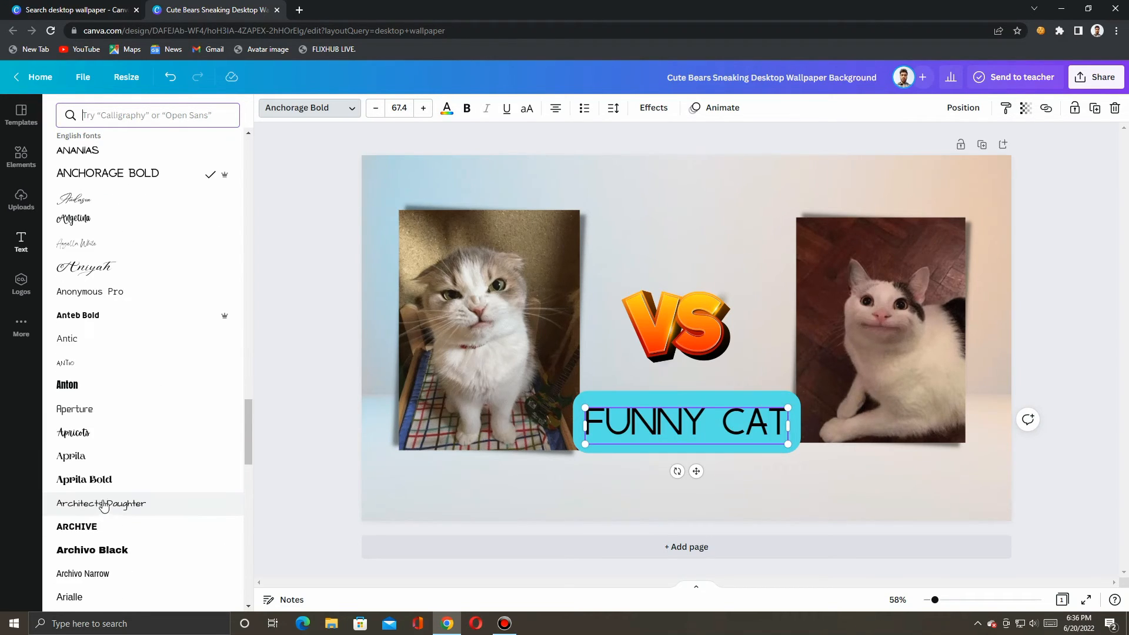
{"action": "scroll", "coordinate": [75, 420], "scroll_direction": "down", "scroll_amount": 3}
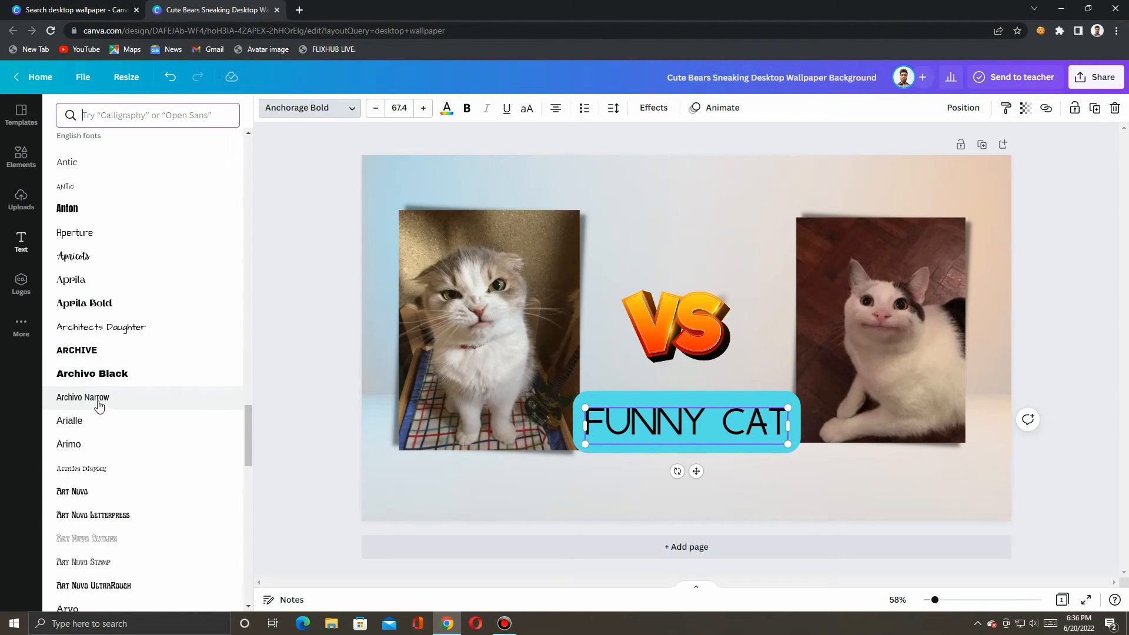
{"action": "left_click", "coordinate": [99, 403]}
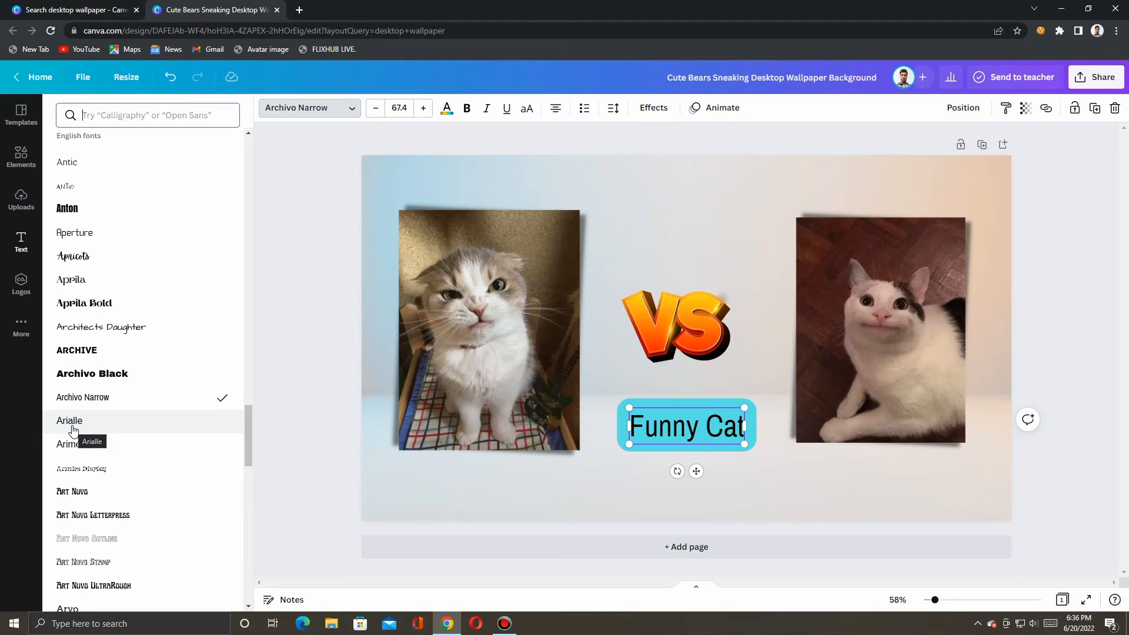
Step: Set the "Funny Cat" heading's font to Arialle and deselect the heading
{"action": "left_click", "coordinate": [73, 428]}
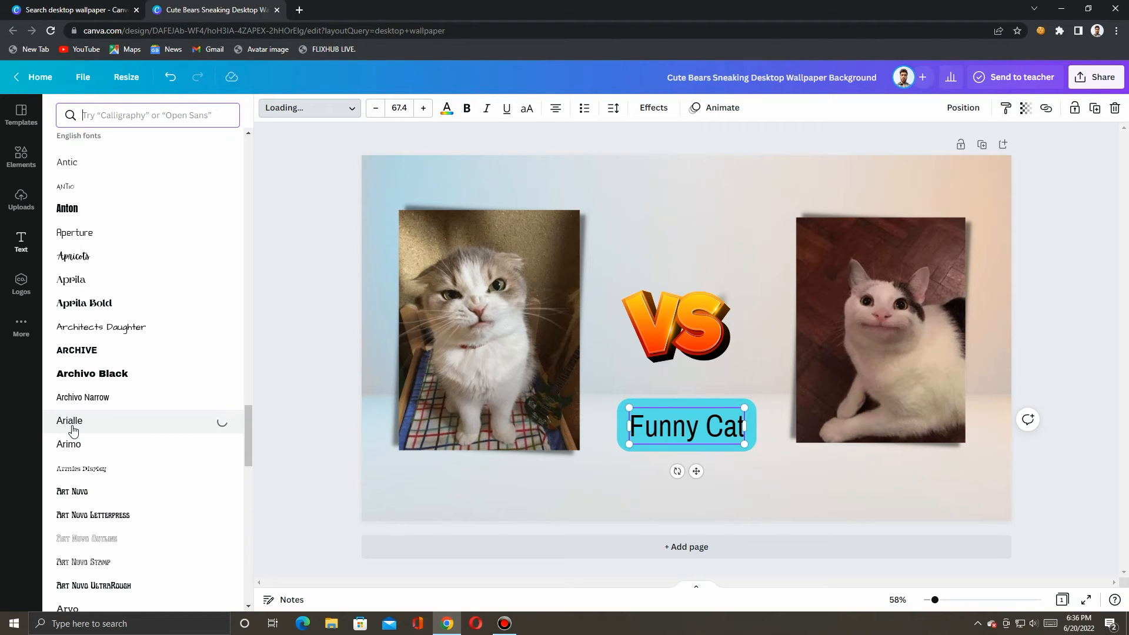
{"action": "scroll", "coordinate": [73, 430], "scroll_direction": "down", "scroll_amount": 3}
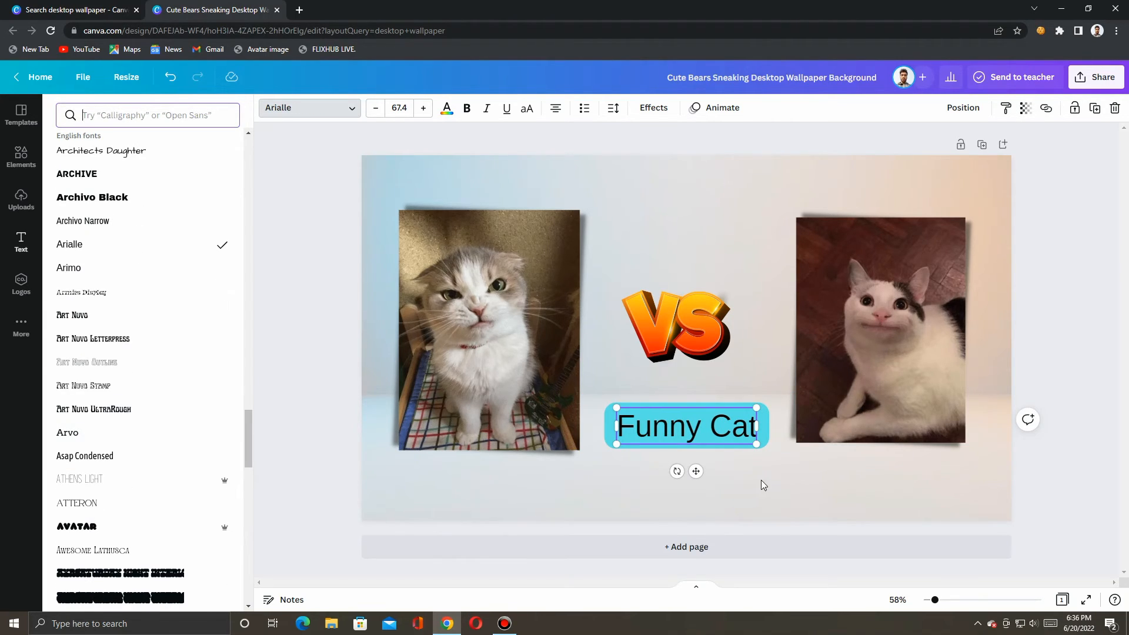
{"action": "left_click", "coordinate": [762, 481]}
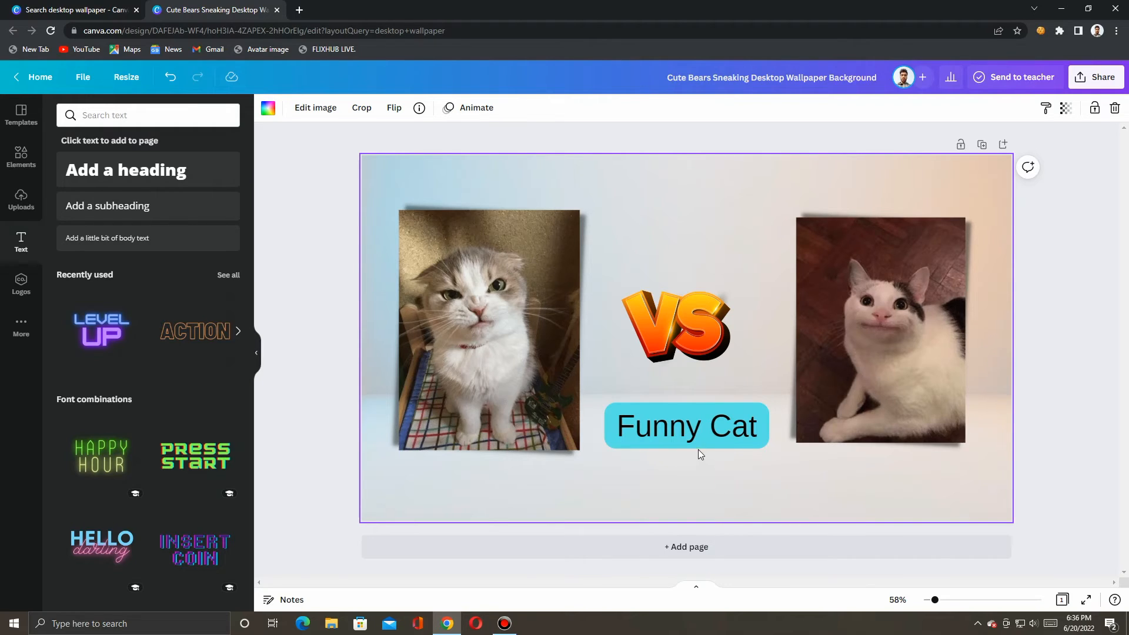
Step: Move the "Funny Cat" heading slightly closer to the VS graphic and collapse the text library to enlarge the workspace
{"action": "left_click_drag", "start_coordinate": [691, 430], "coordinate": [703, 428]}
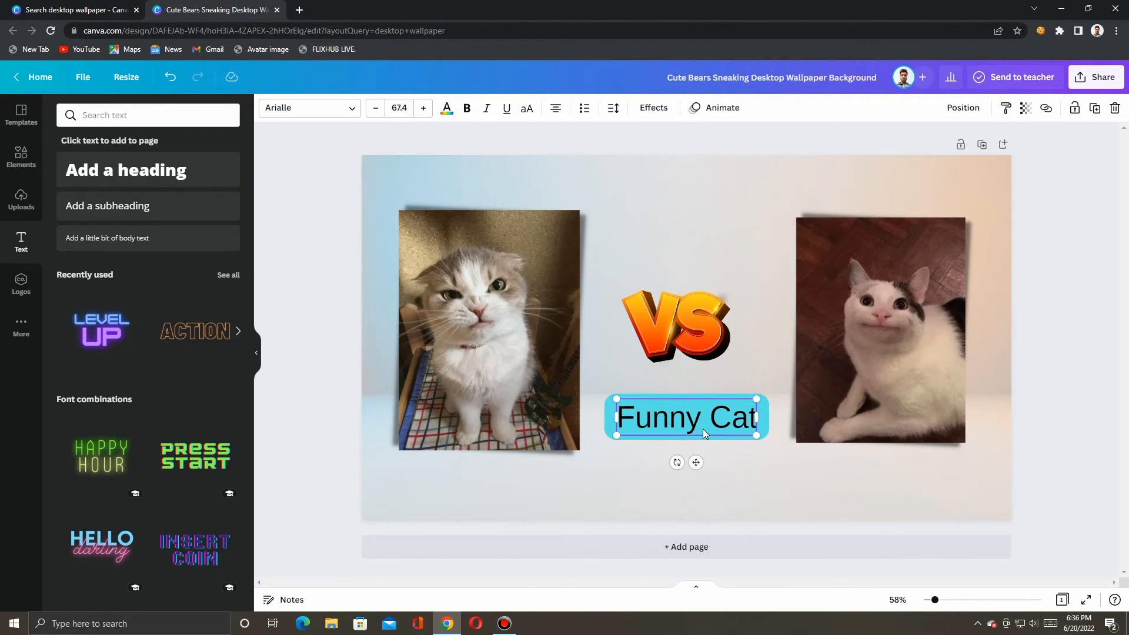
{"action": "left_click", "coordinate": [773, 473]}
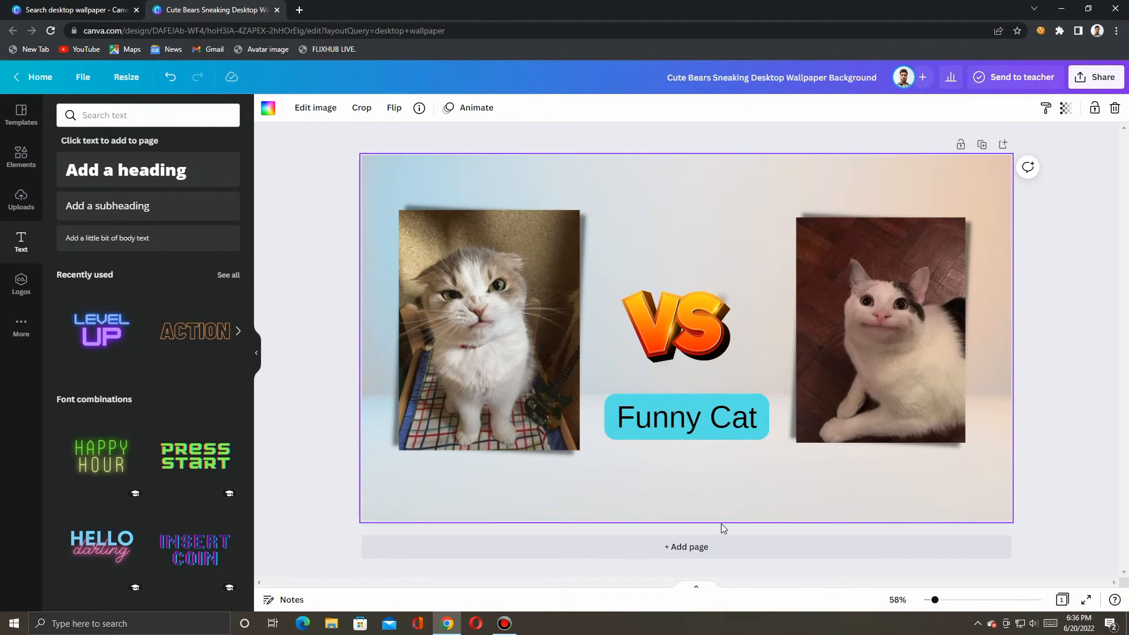
{"action": "scroll", "coordinate": [251, 355], "scroll_direction": "down", "scroll_amount": 7}
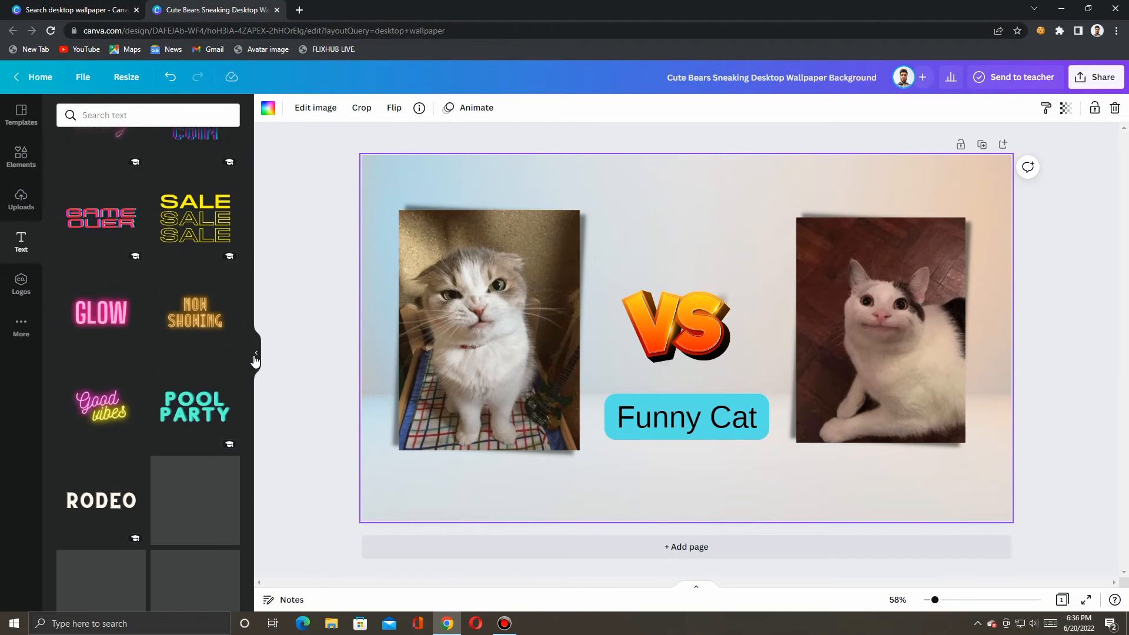
{"action": "left_click", "coordinate": [256, 352]}
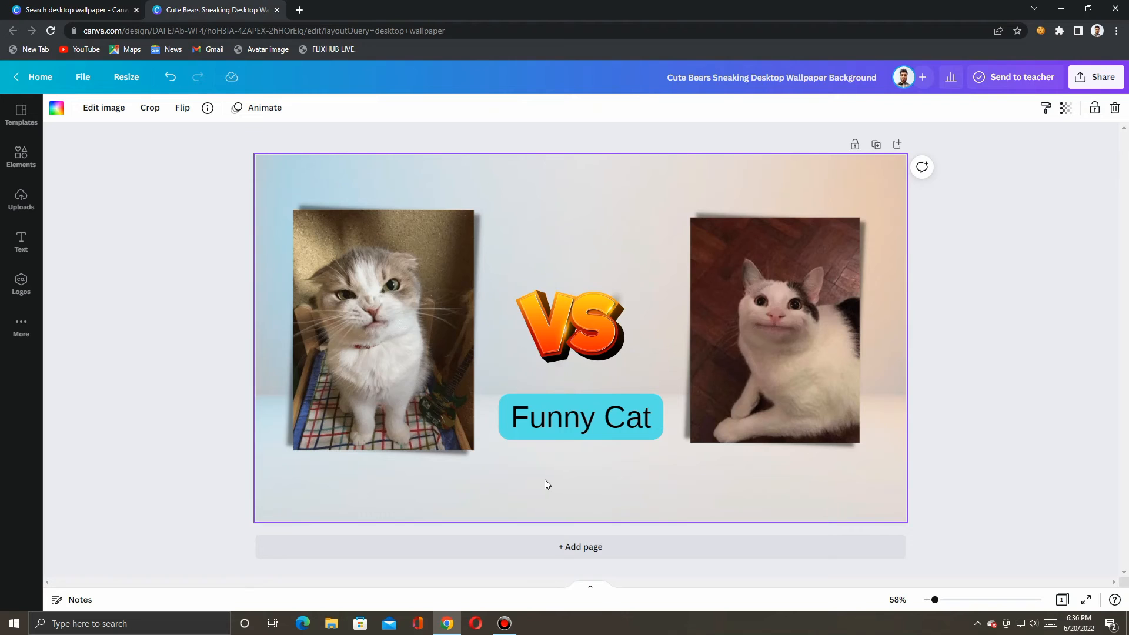
Step: Download the finished wallpaper as a PNG at size 1 (1920 × 1080 px), without a transparent background
{"action": "left_click", "coordinate": [1082, 80]}
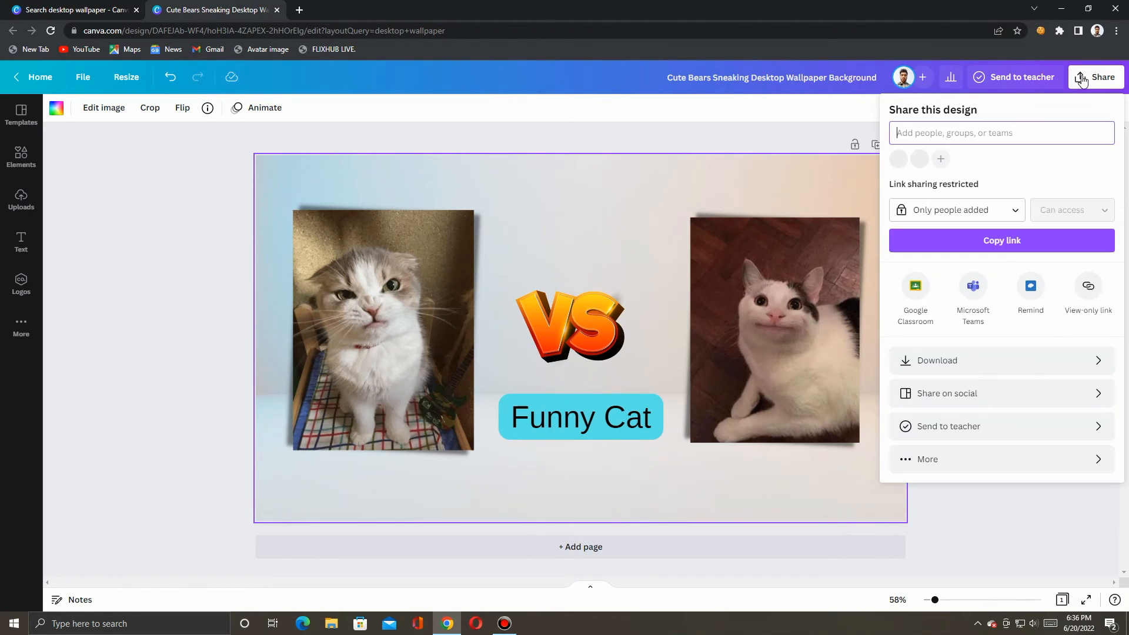
{"action": "left_click", "coordinate": [950, 365]}
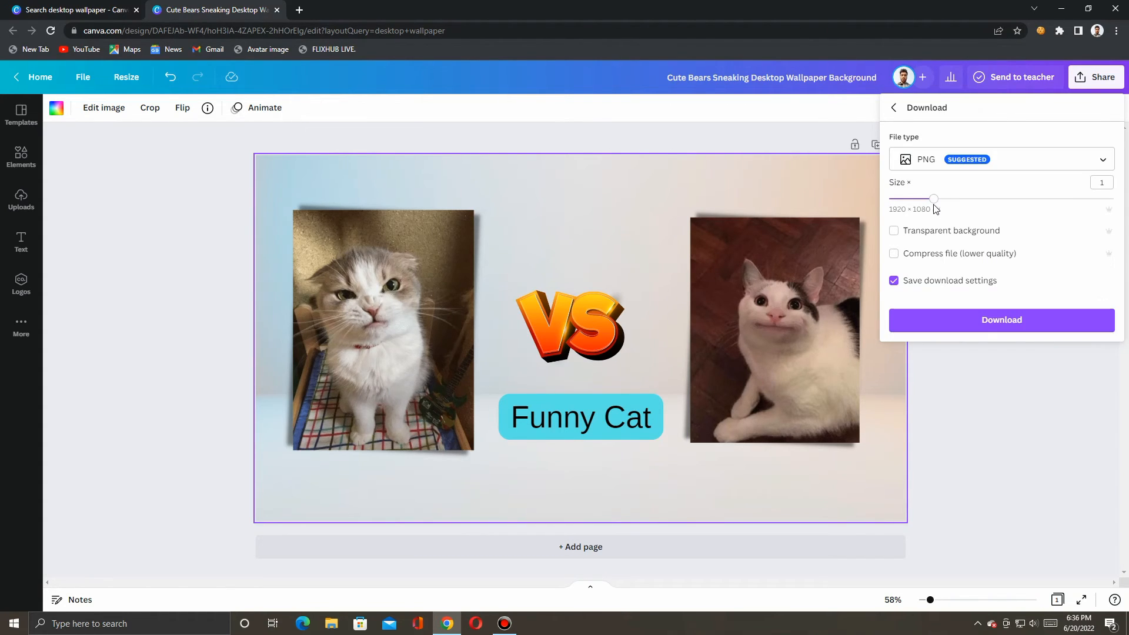
{"action": "left_click", "coordinate": [991, 324]}
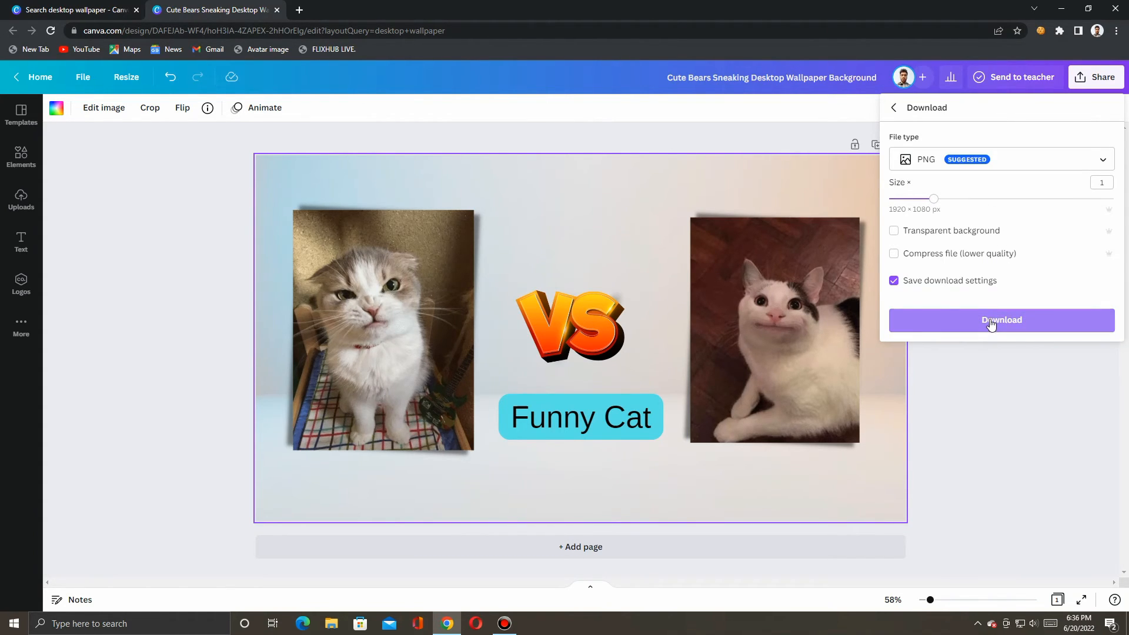
{"action": "left_click", "coordinate": [894, 231]}
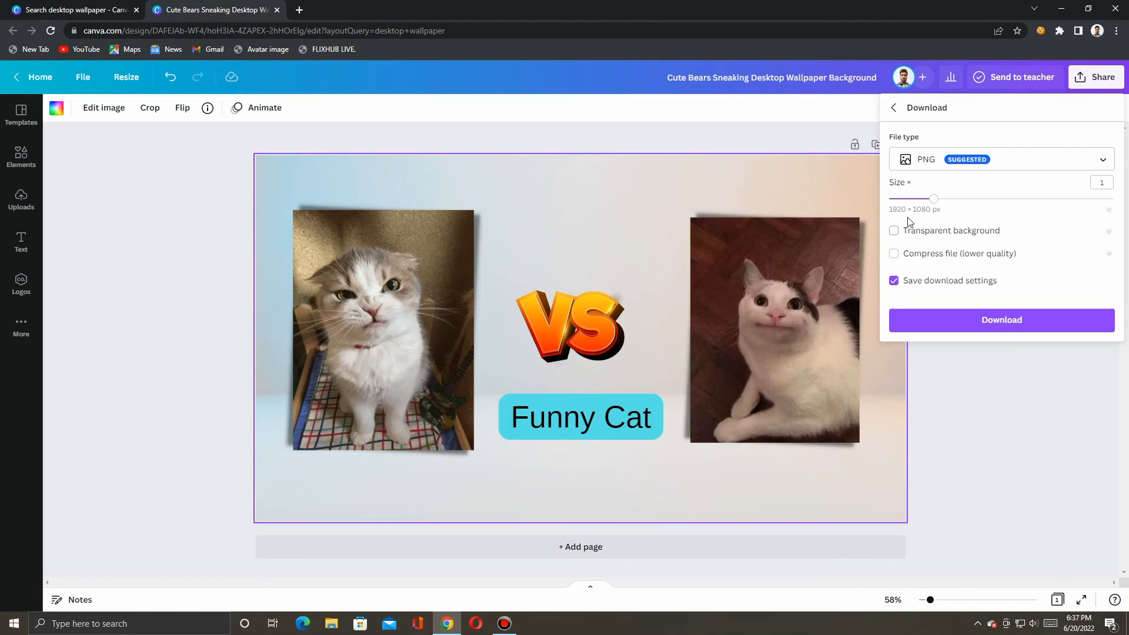
{"action": "left_click", "coordinate": [990, 323]}
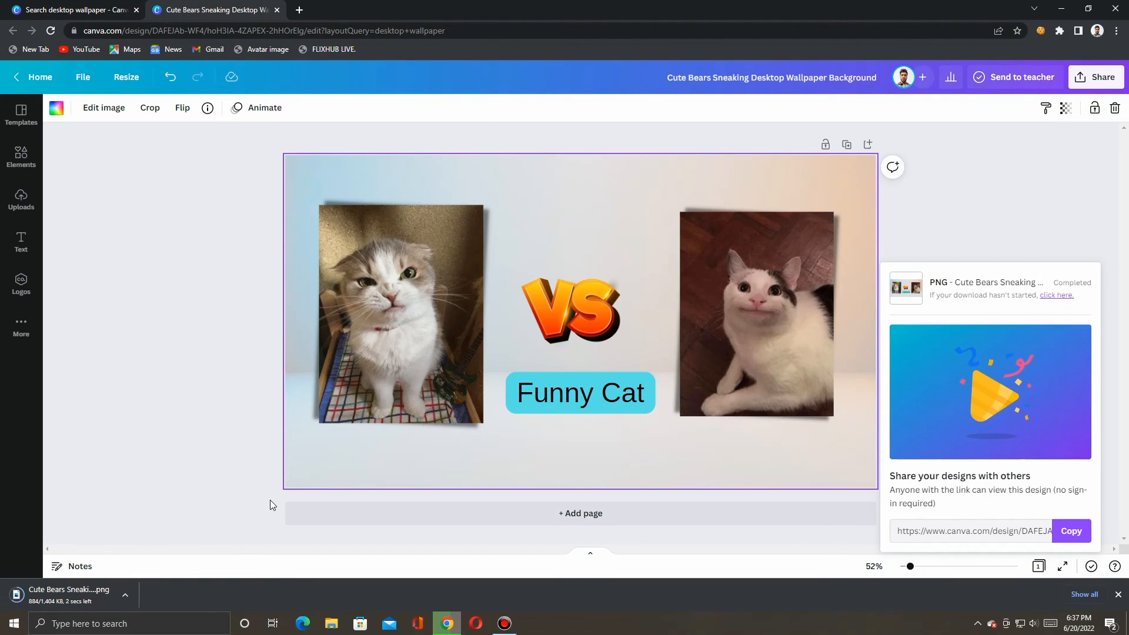
Step: Open the downloaded wallpaper PNG in the image viewer to check the result
{"action": "left_click", "coordinate": [123, 596]}
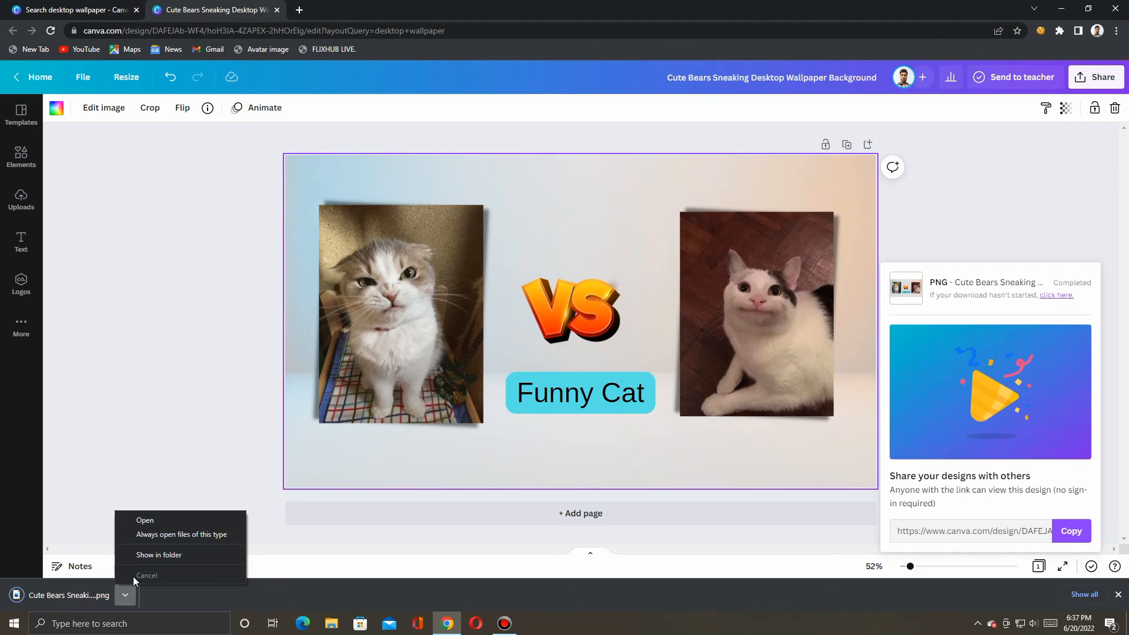
{"action": "left_click", "coordinate": [153, 517]}
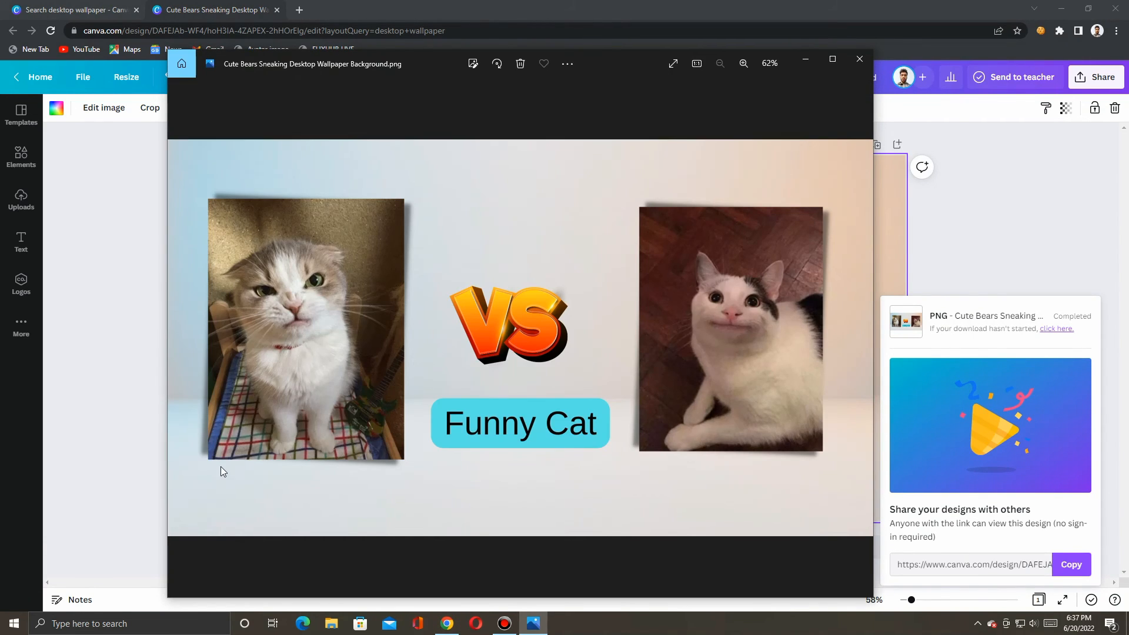
Step: Minimize the browser window and view the downloaded wallpaper image full screen in the image viewer
{"action": "left_click", "coordinate": [1010, 240]}
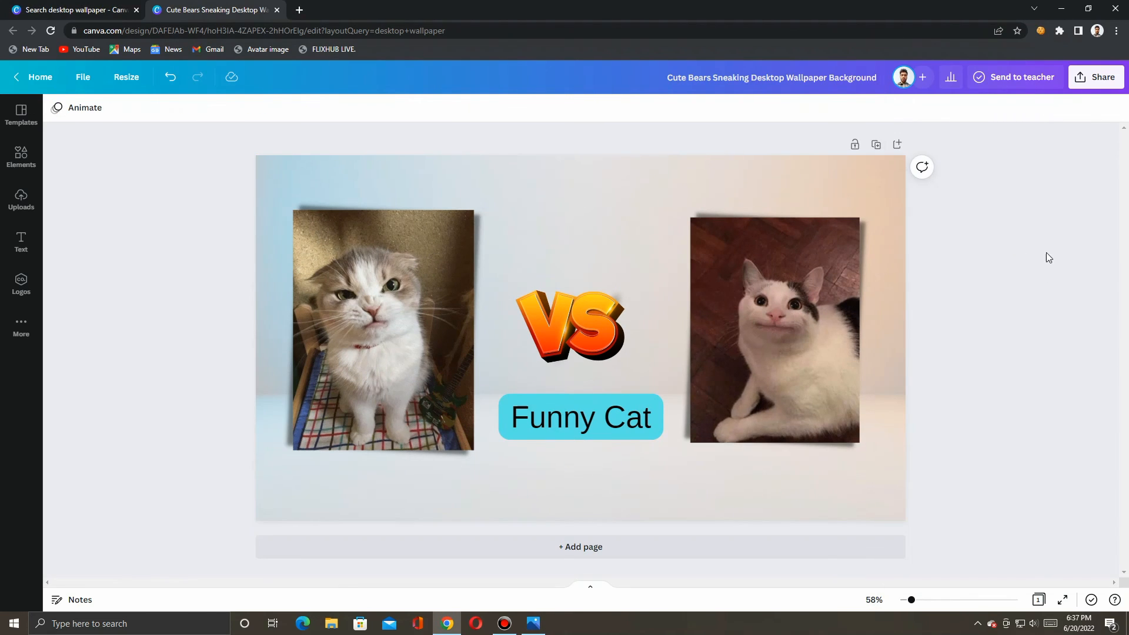
{"action": "left_click", "coordinate": [1068, 16]}
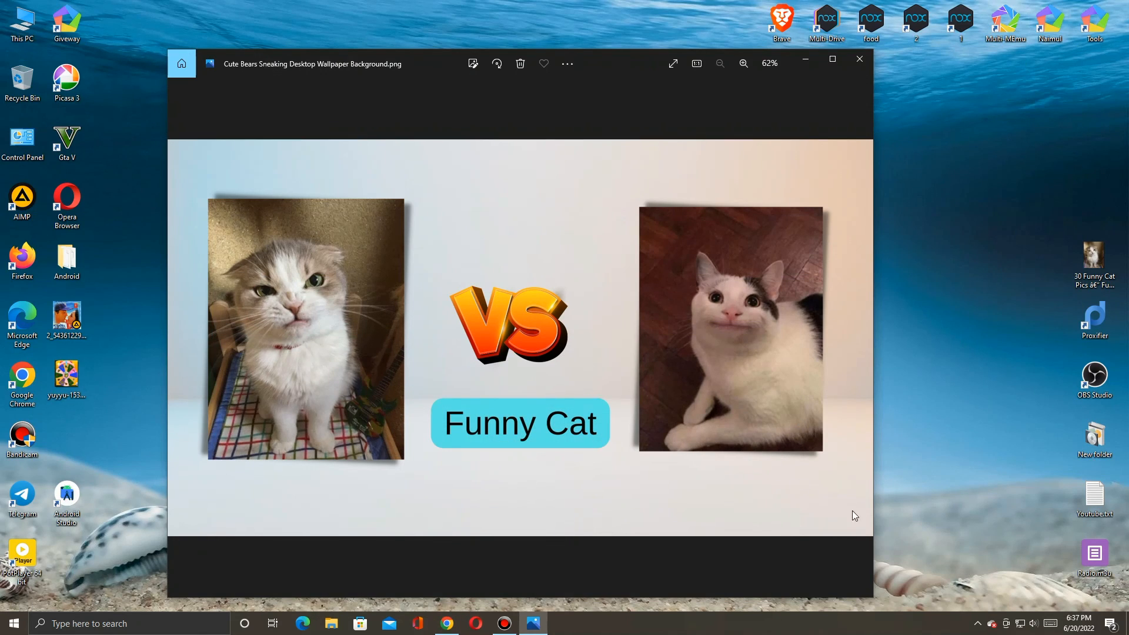
{"action": "left_click", "coordinate": [677, 62]}
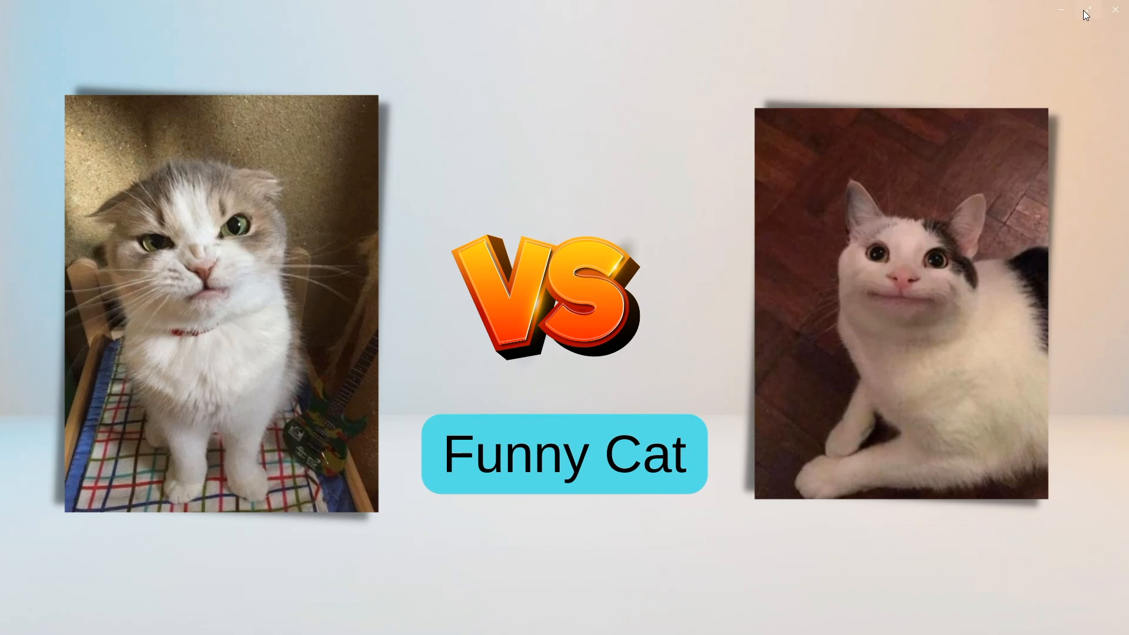
Step: Close the full-screen wallpaper preview along with the image viewer, and refresh the desktop
{"action": "left_click", "coordinate": [1085, 7]}
{"action": "left_click", "coordinate": [857, 61]}
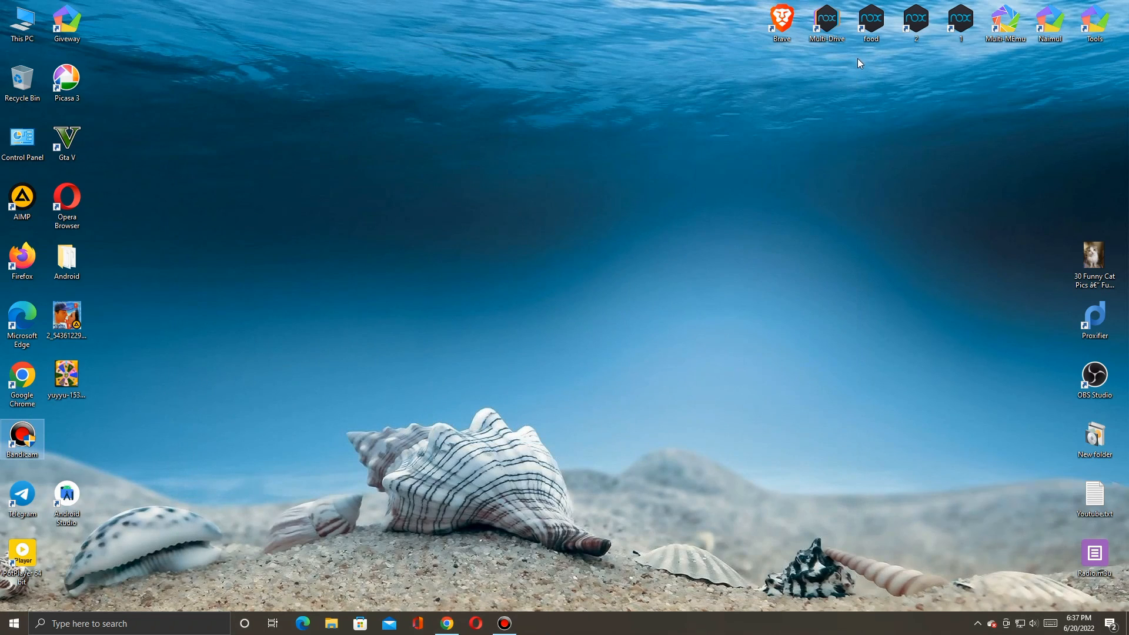
{"action": "right_click", "coordinate": [654, 336]}
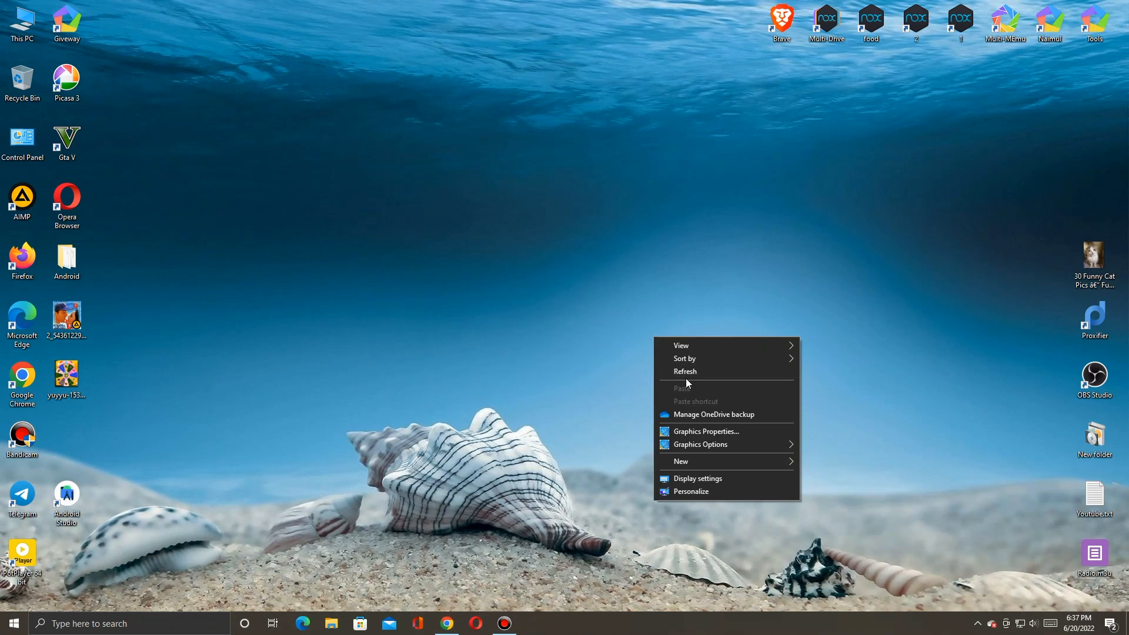
{"action": "left_click", "coordinate": [686, 373]}
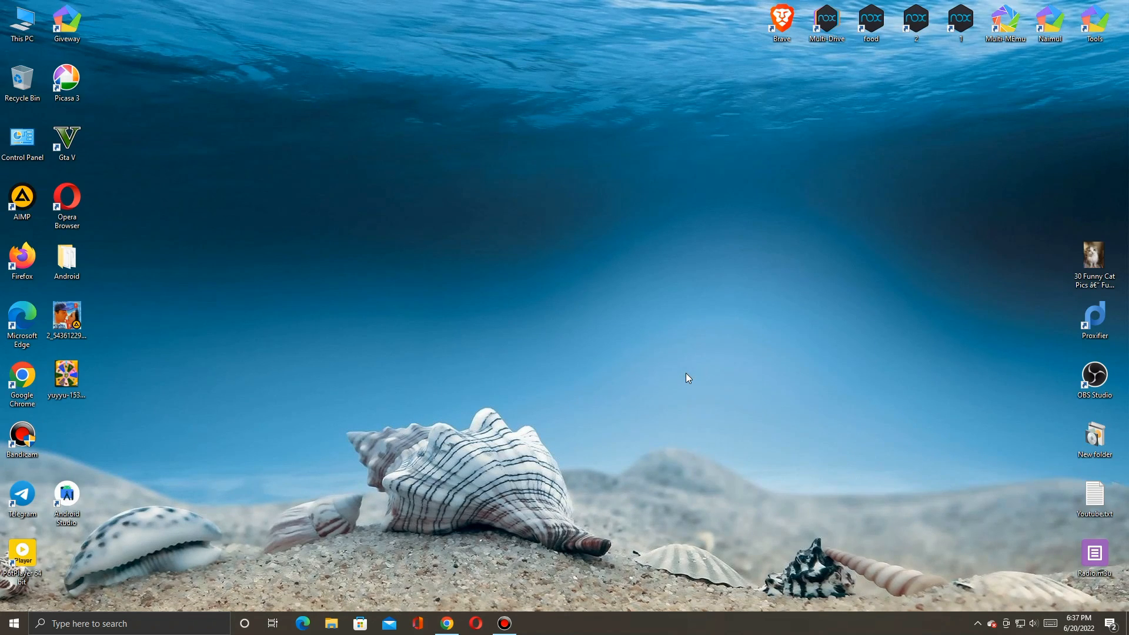